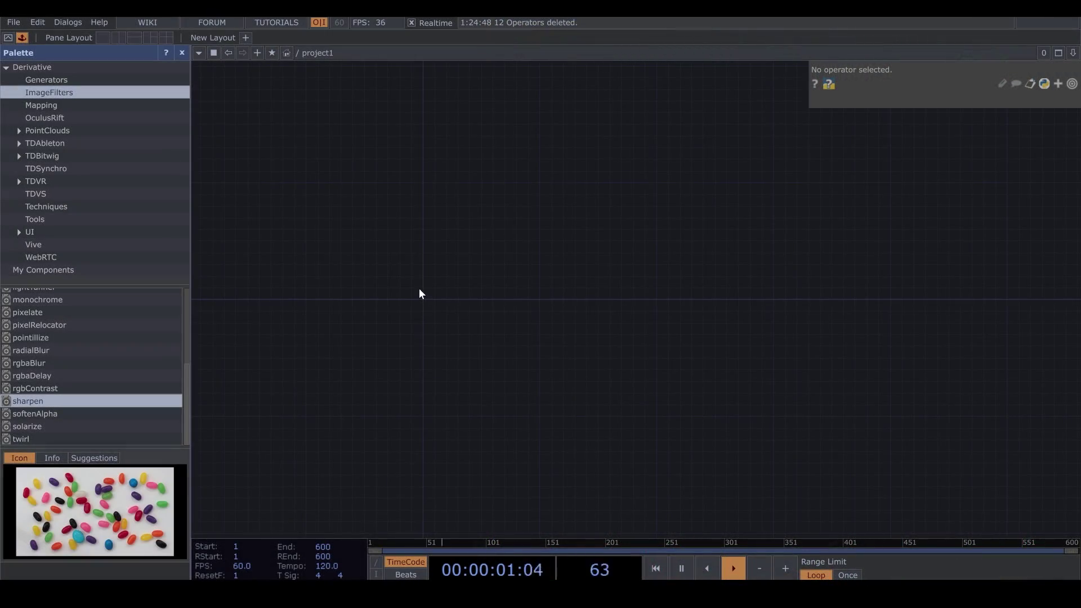
# Add a Noise TOP to the empty project network.
pyautogui.press('Tab')
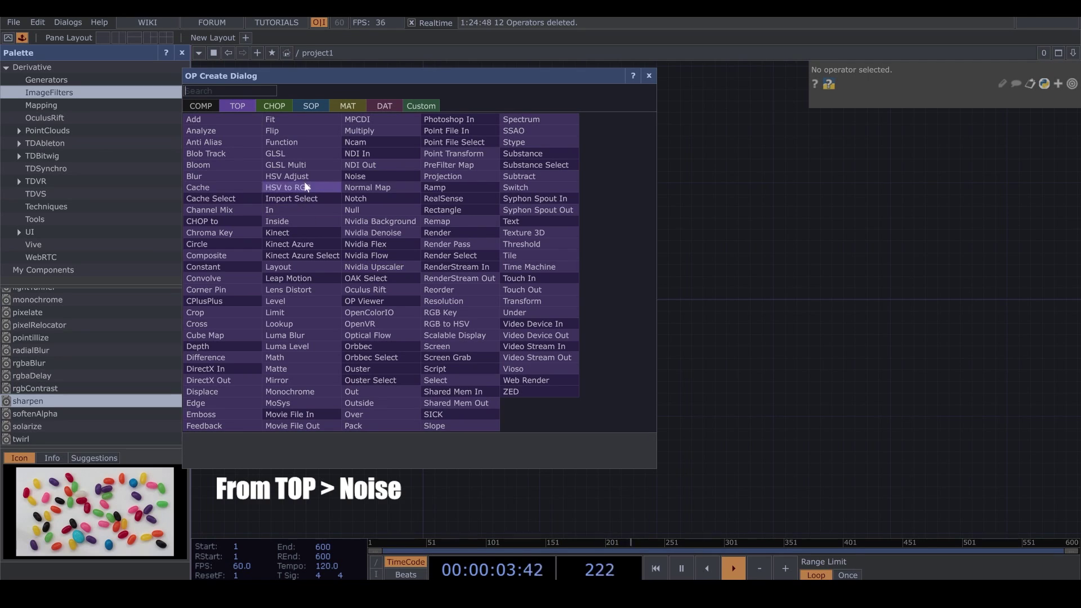
pyautogui.click(363, 177)
pyautogui.click(357, 212)
pyautogui.scroll(5, 352, 225)
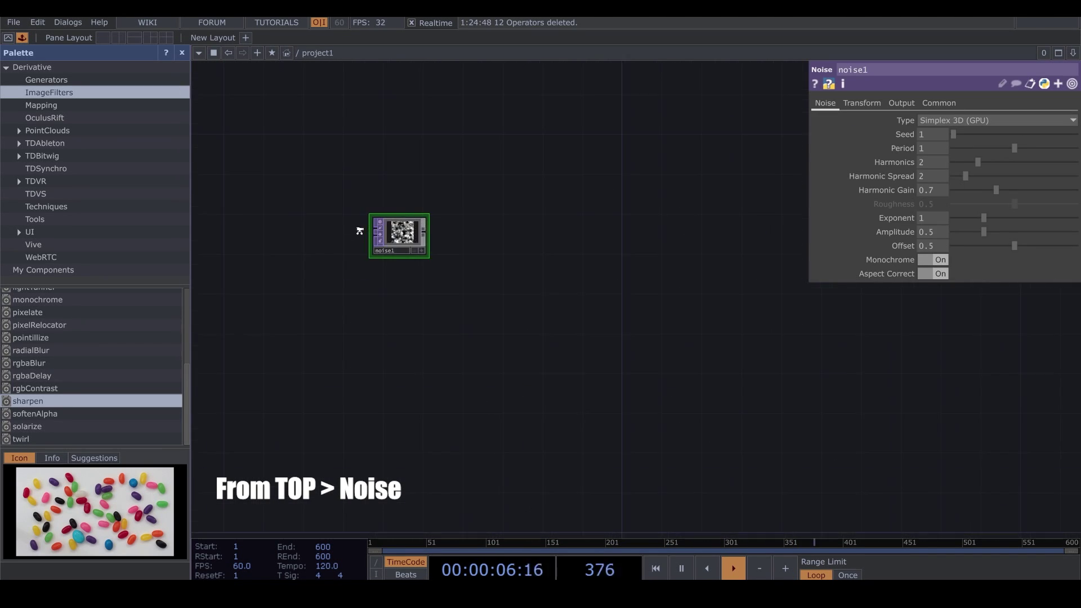
pyautogui.scroll(2, 474, 282)
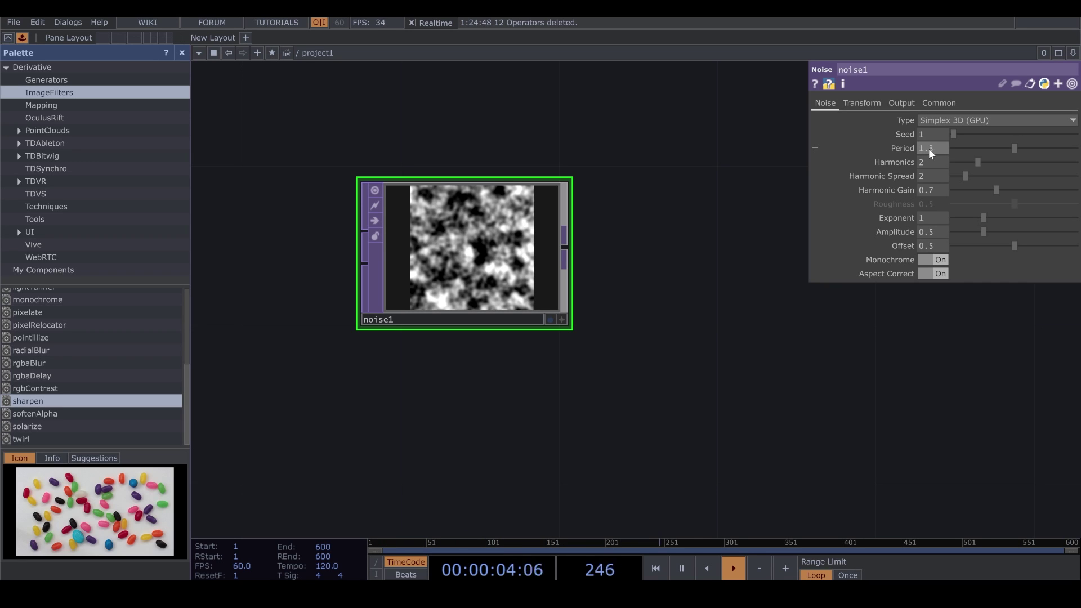
# Set the Noise operator's period to 1.29 and its amplitude to 0.65.
pyautogui.click(661, 272)
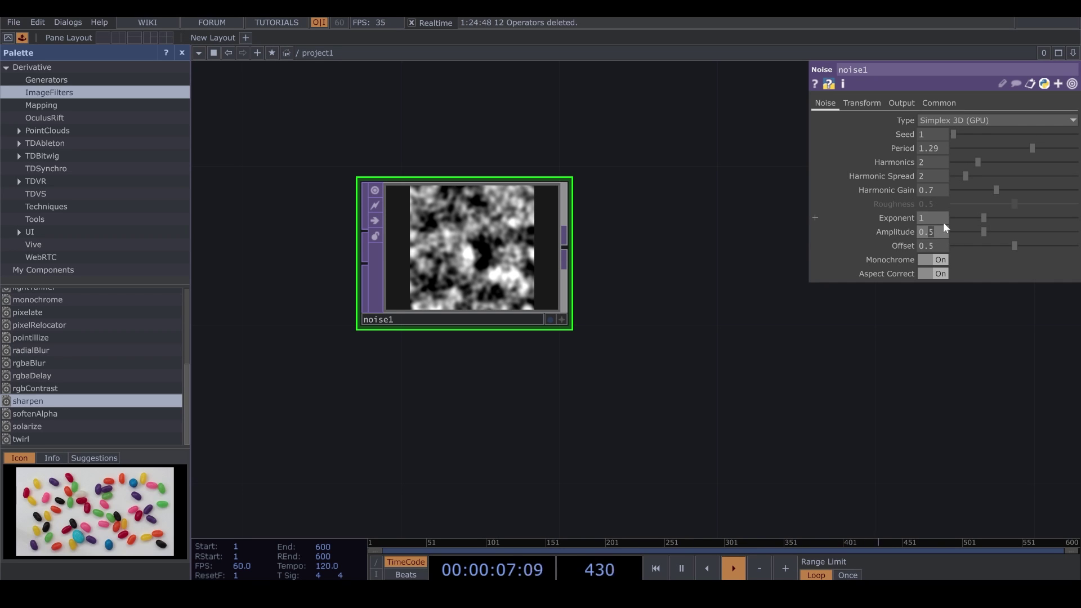
pyautogui.write('75')
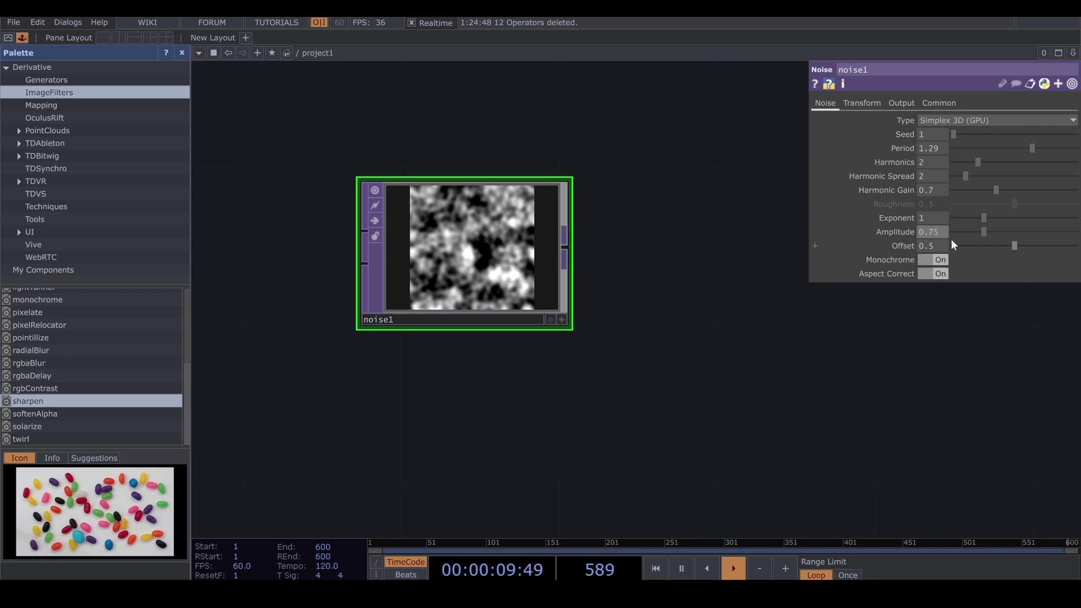
pyautogui.press('BackSpace')
pyautogui.press('BackSpace')
pyautogui.write('65')
pyautogui.press('Return')
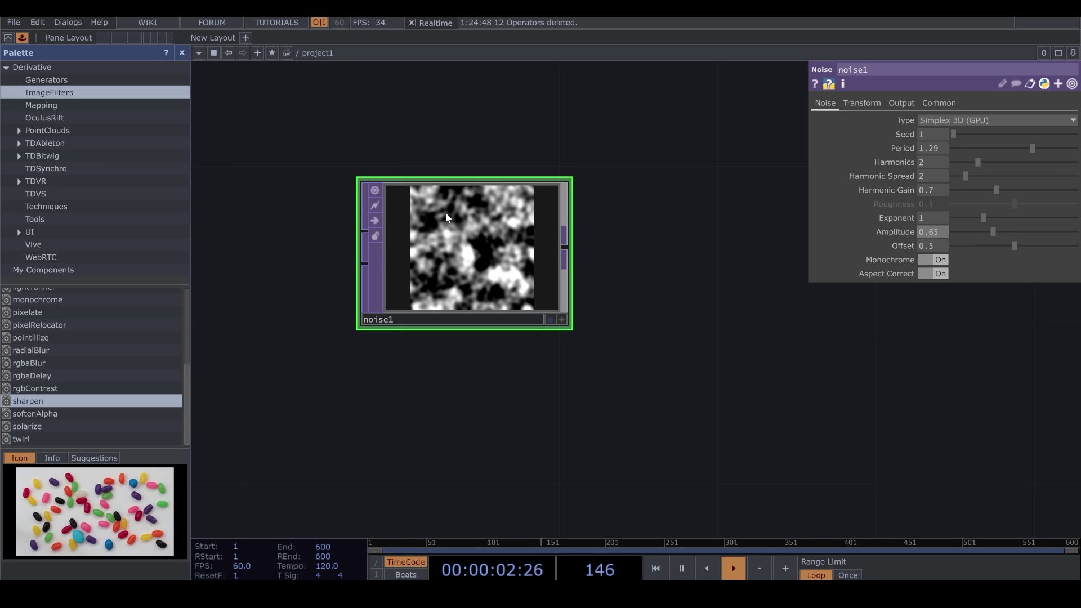
# Animate the noise by setting its Z translate (tz) to the expression absTime. seconds *.3.
pyautogui.click(877, 102)
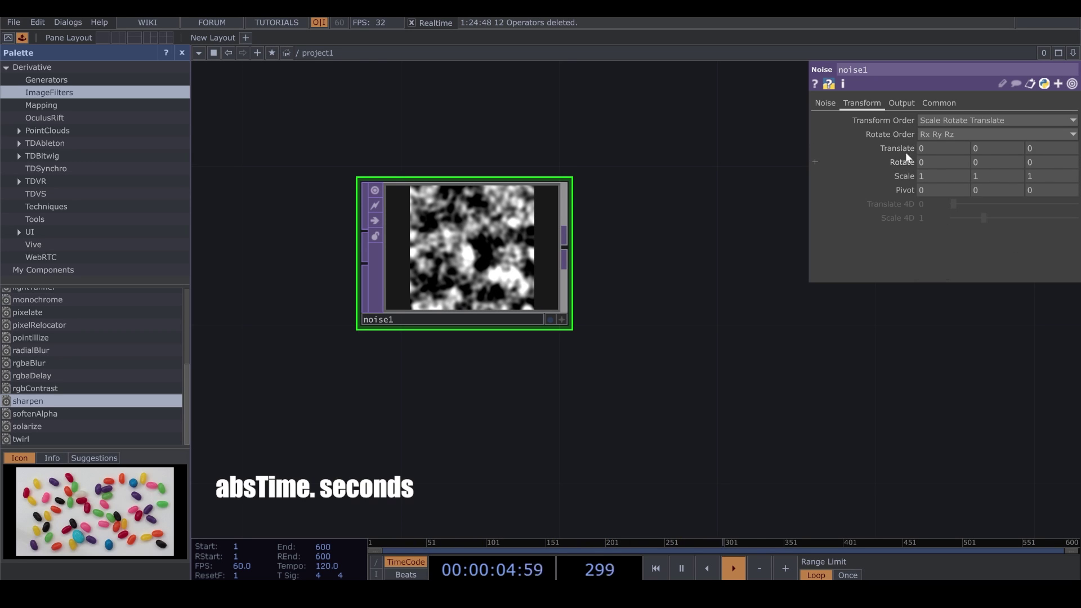
pyautogui.click(901, 149)
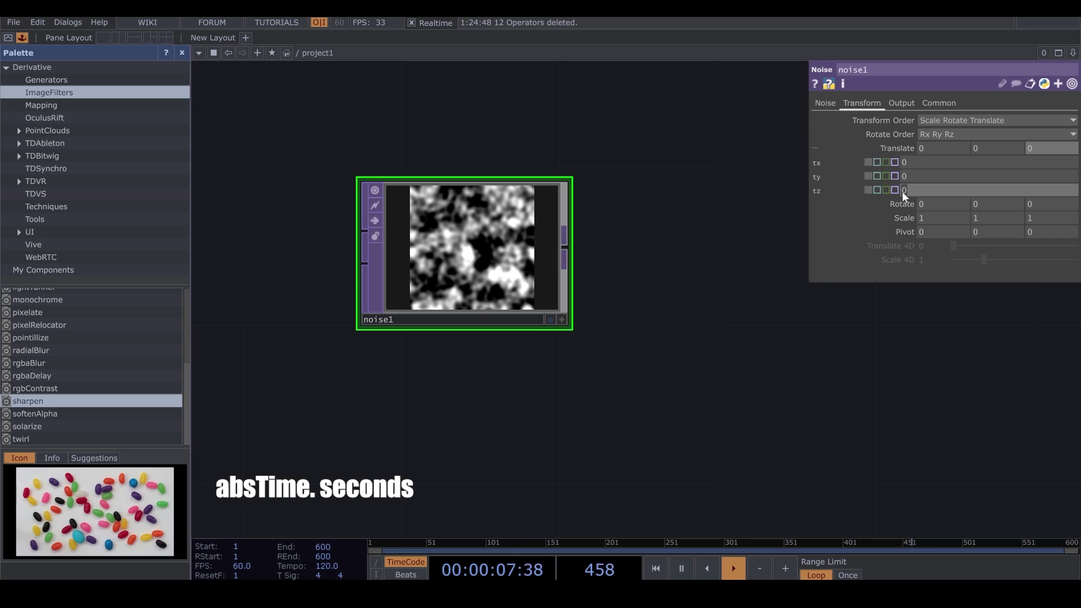
pyautogui.click(903, 191)
pyautogui.write('absTime')
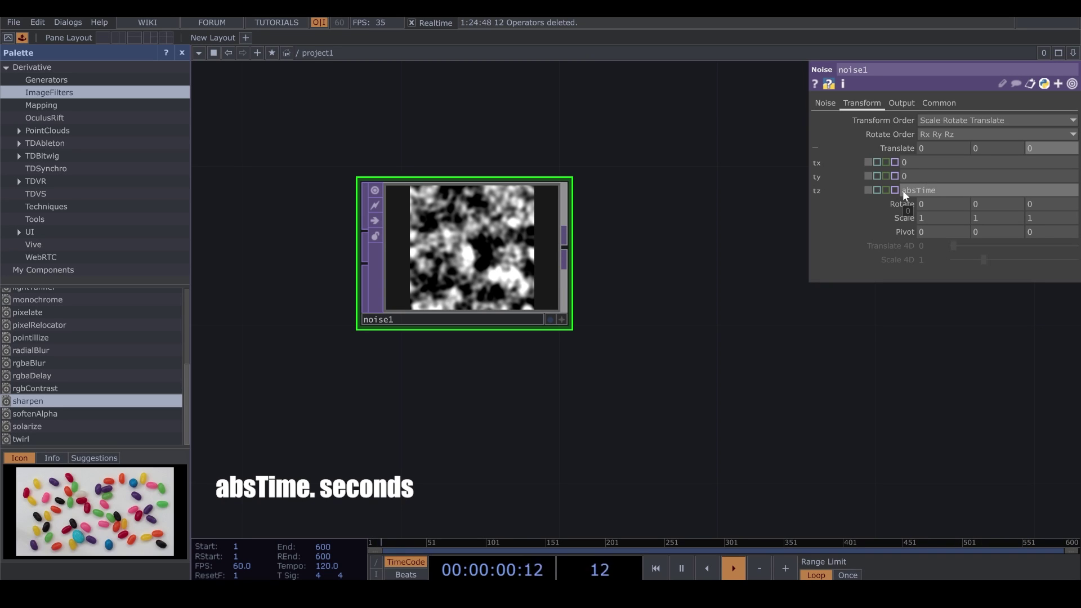
pyautogui.write('. second')
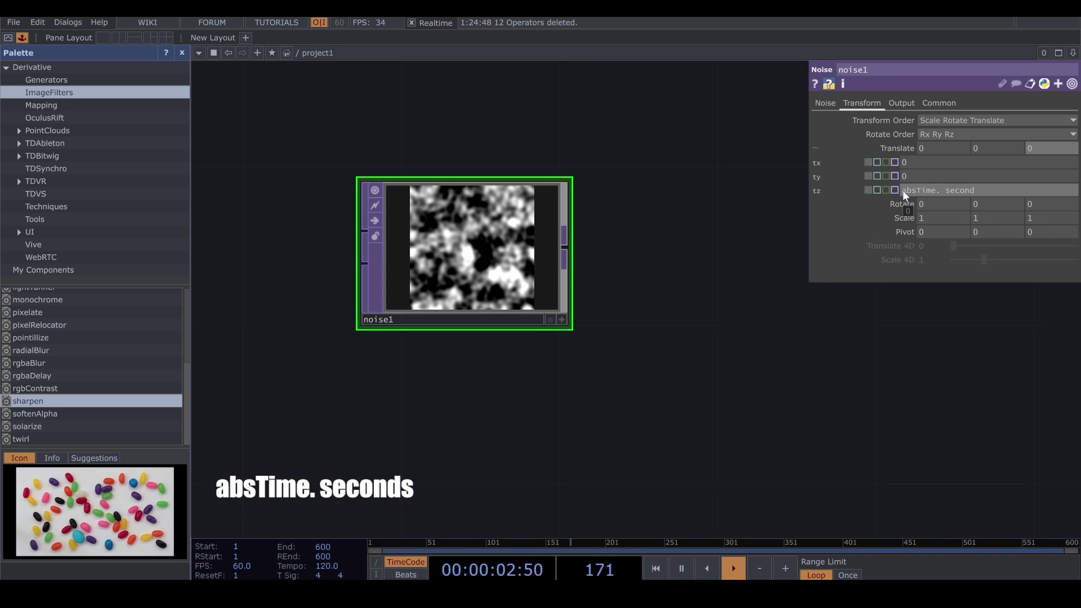
pyautogui.write('s *.3')
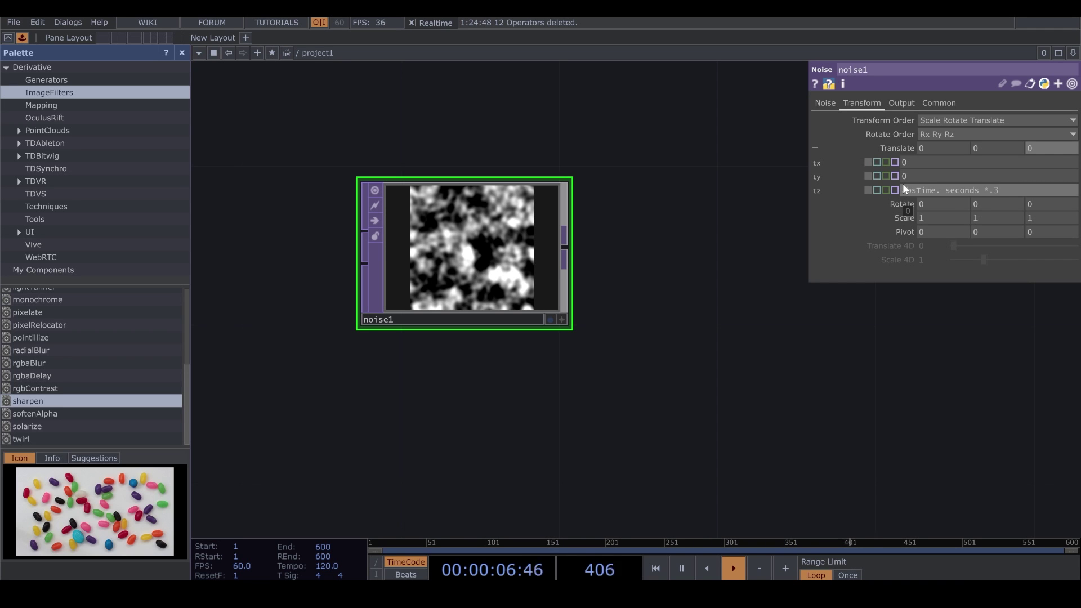
pyautogui.press('Return')
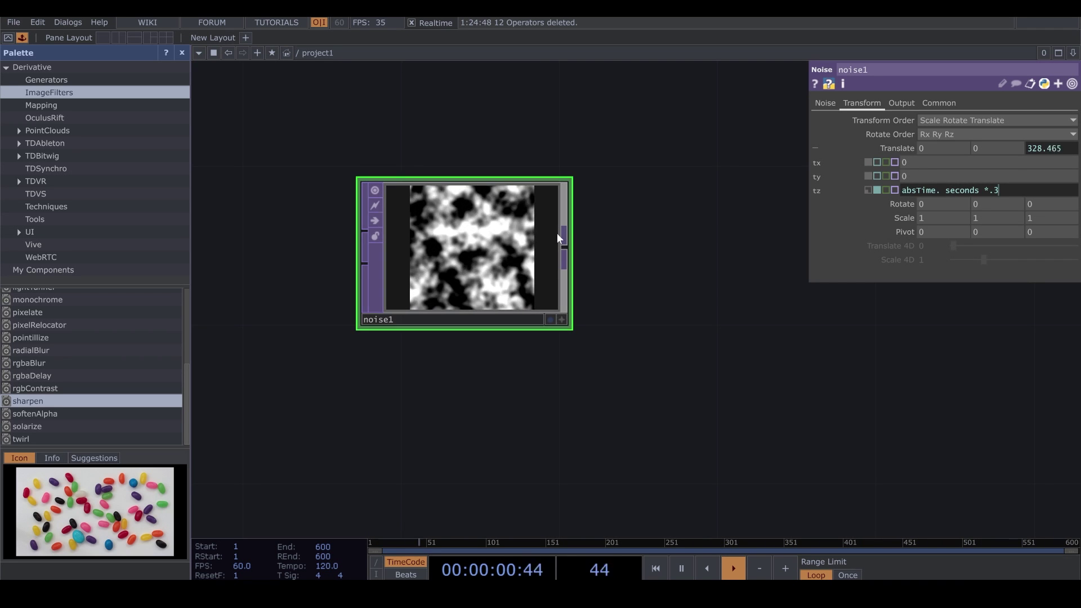
# Set the Noise operator's output resolution to 1000 by 1000.
pyautogui.click(938, 103)
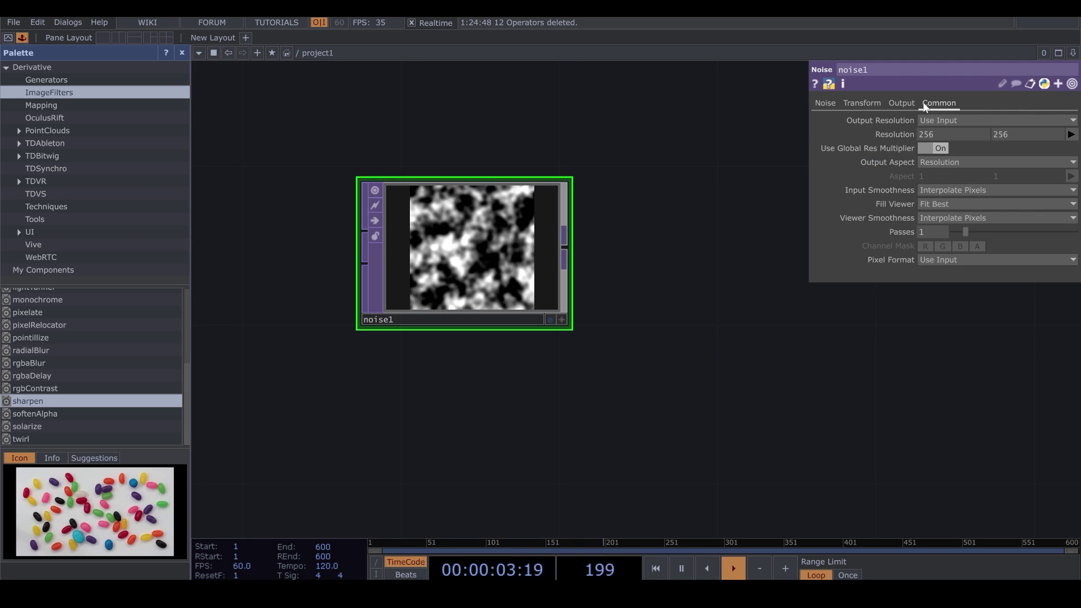
pyautogui.write('1000')
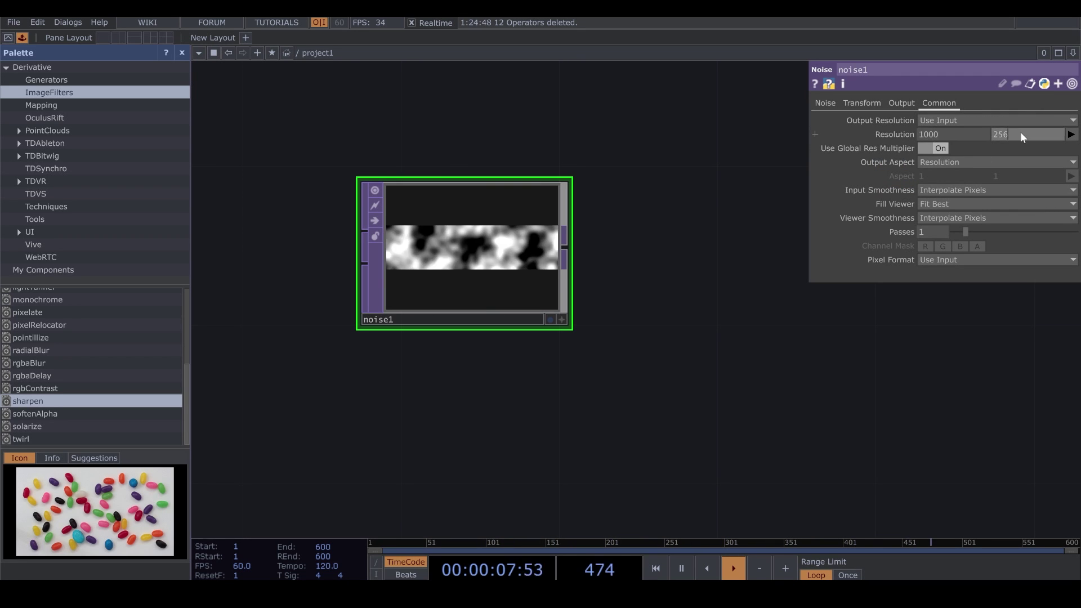
pyautogui.moveTo(1021, 133); pyautogui.dragTo(978, 128)
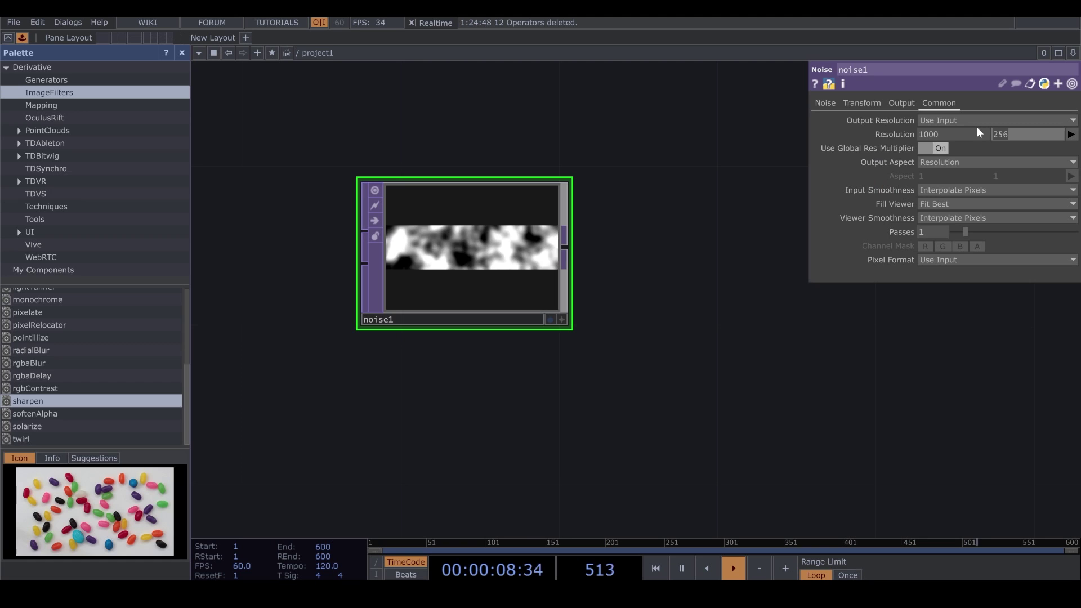
pyautogui.write('1000')
# Set the noise's pixel format to 32-bit float (RGBA) and show only its non-default parameters.
pyautogui.click(989, 260)
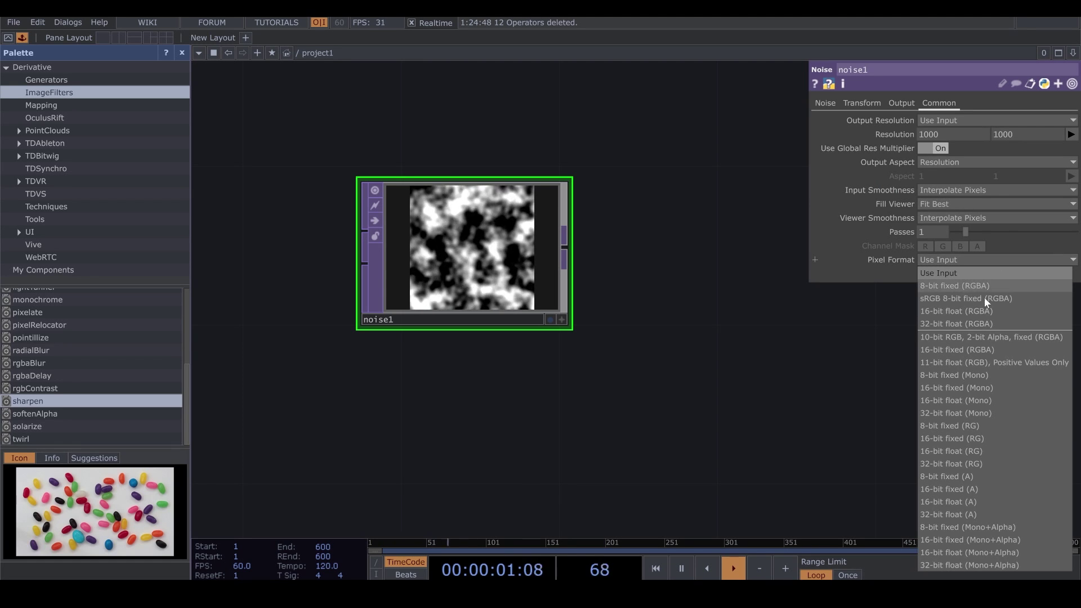
pyautogui.click(978, 319)
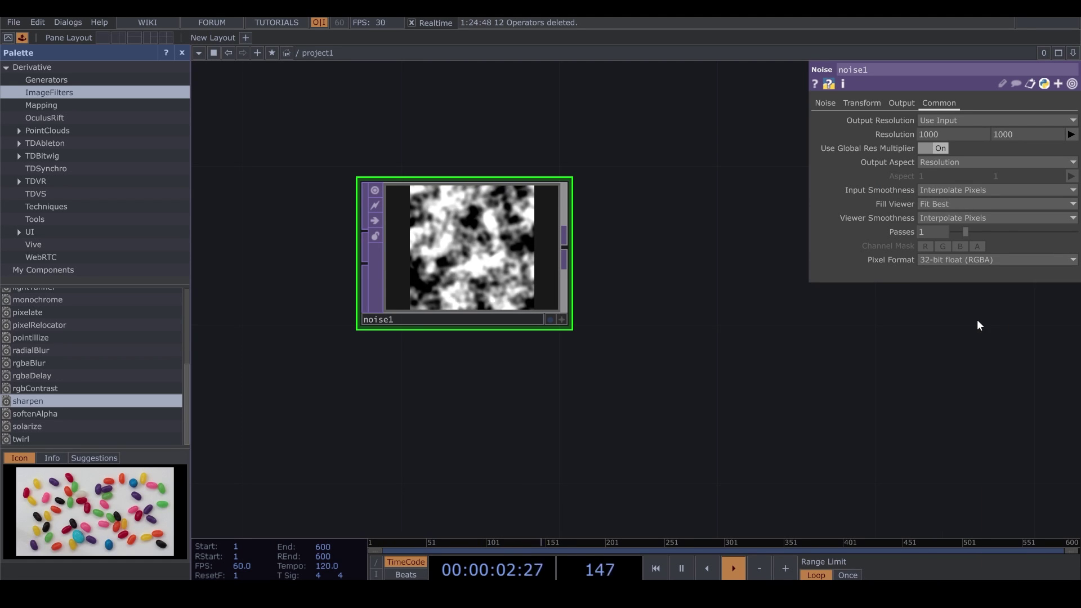
pyautogui.click(1072, 86)
pyautogui.scroll(-2, 482, 283)
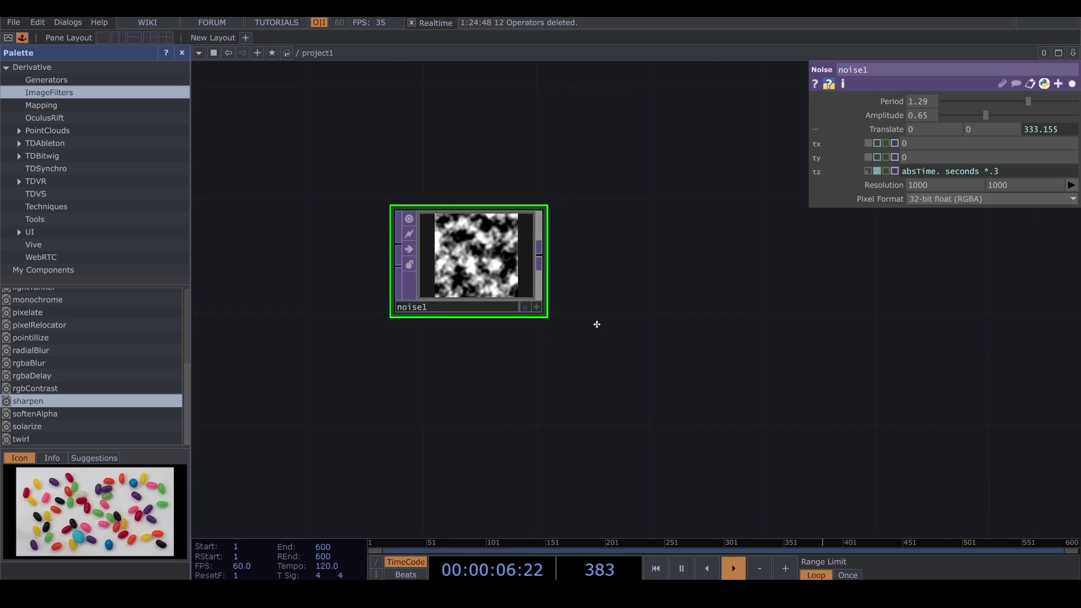
# Duplicate the Noise operator and place the copy below and slightly to the right of the original.
pyautogui.moveTo(596, 323); pyautogui.dragTo(630, 277)
pyautogui.moveTo(527, 218); pyautogui.dragTo(442, 218)
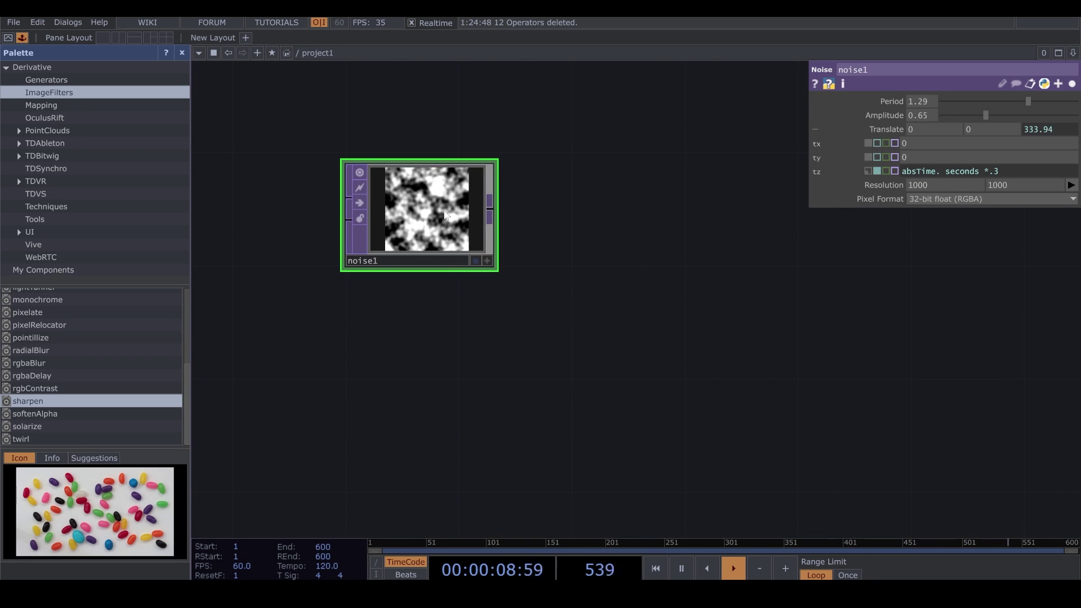
pyautogui.hotkey('ctrl', 'c')
pyautogui.hotkey('ctrl', 'v')
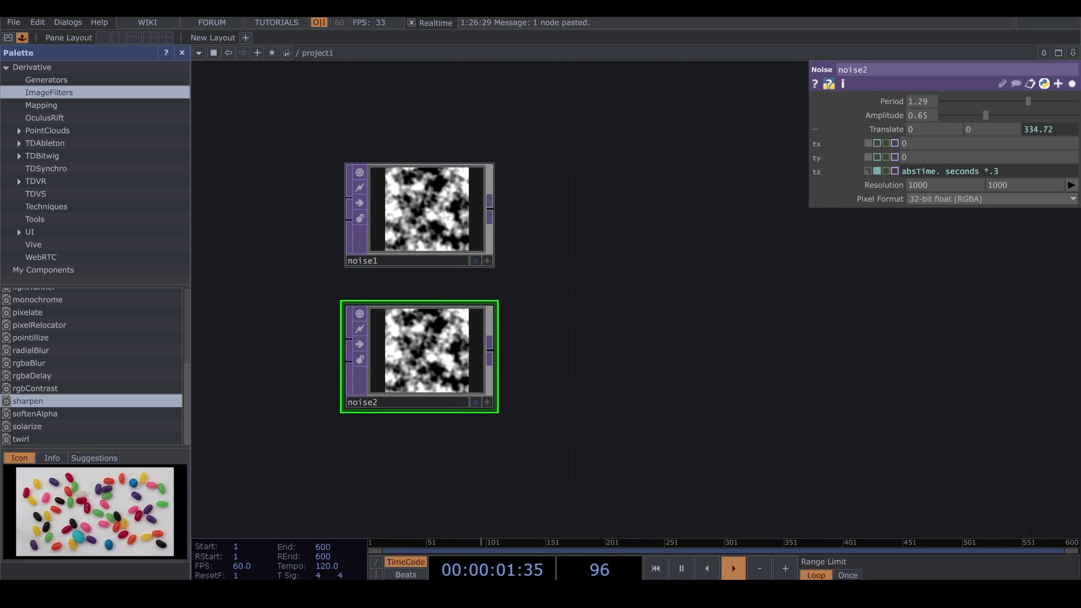
pyautogui.moveTo(392, 360); pyautogui.dragTo(476, 442)
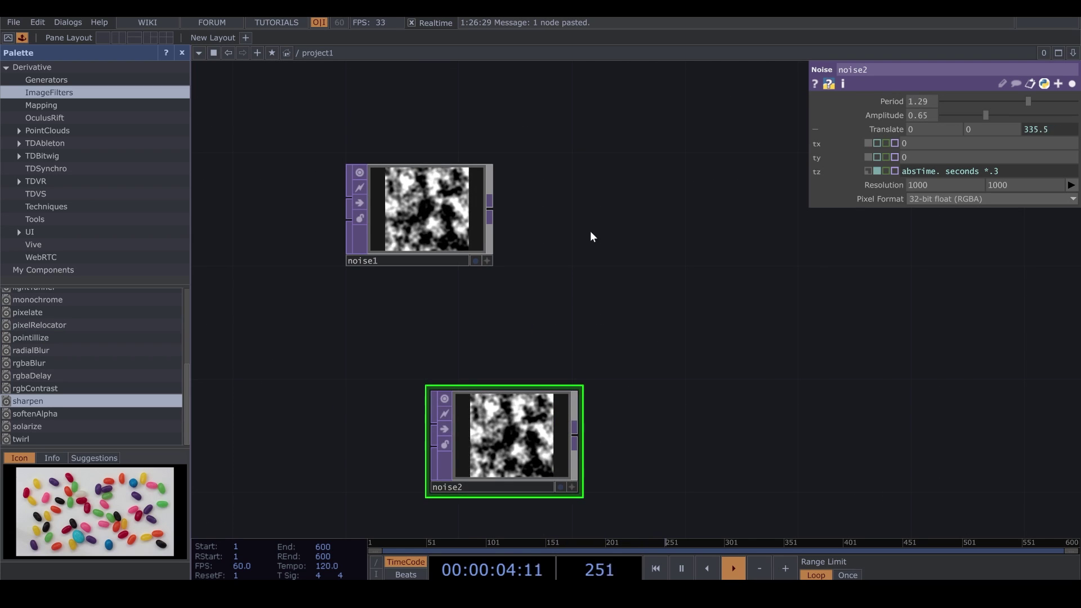
# Add a Feedback TOP fed by the output of noise1, placed to its right.
pyautogui.moveTo(582, 249); pyautogui.dragTo(544, 256)
pyautogui.rightClick(454, 219)
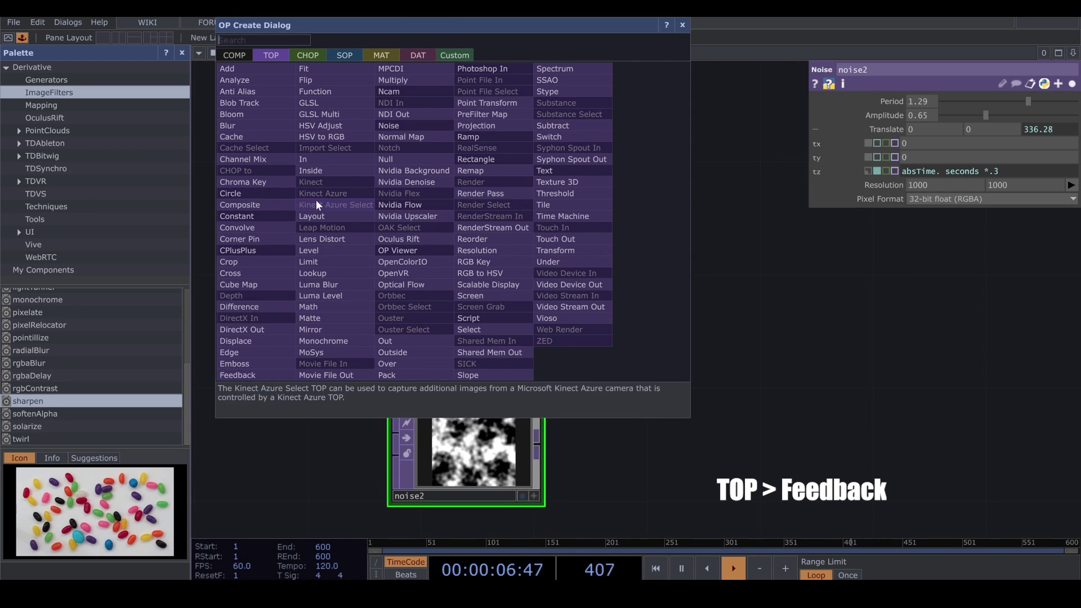
pyautogui.click(246, 372)
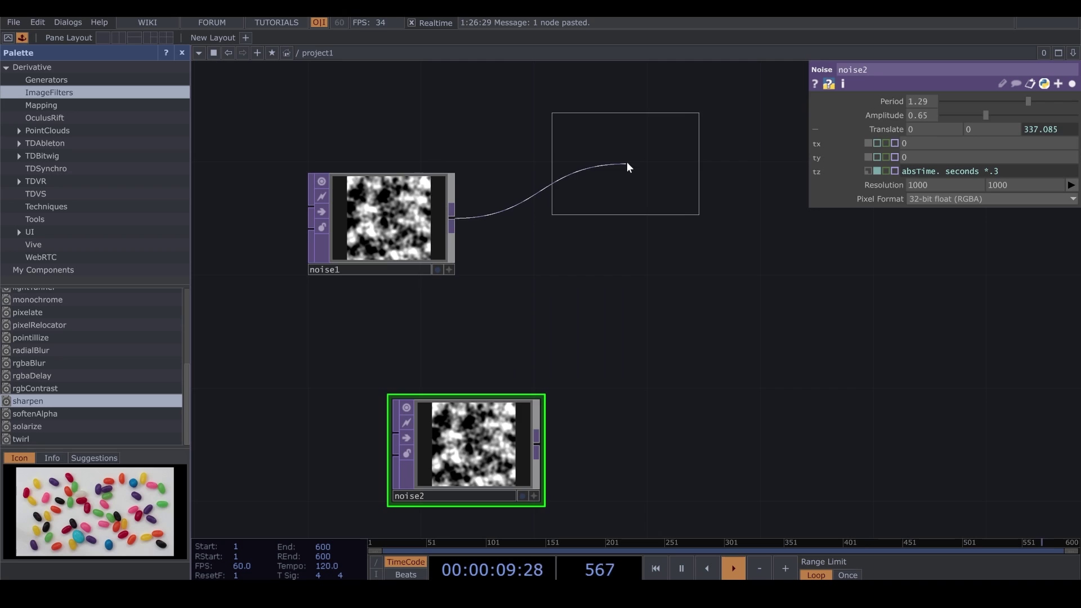
pyautogui.click(608, 167)
pyautogui.moveTo(681, 313); pyautogui.dragTo(605, 304)
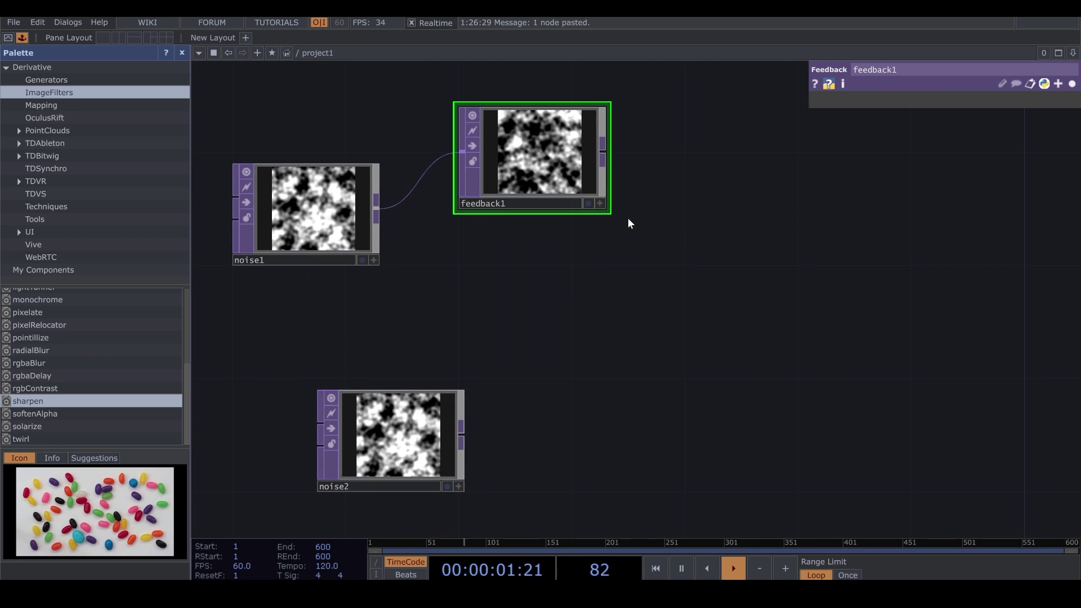
# Add a Transform TOP connected after the Feedback operator.
pyautogui.rightClick(603, 154)
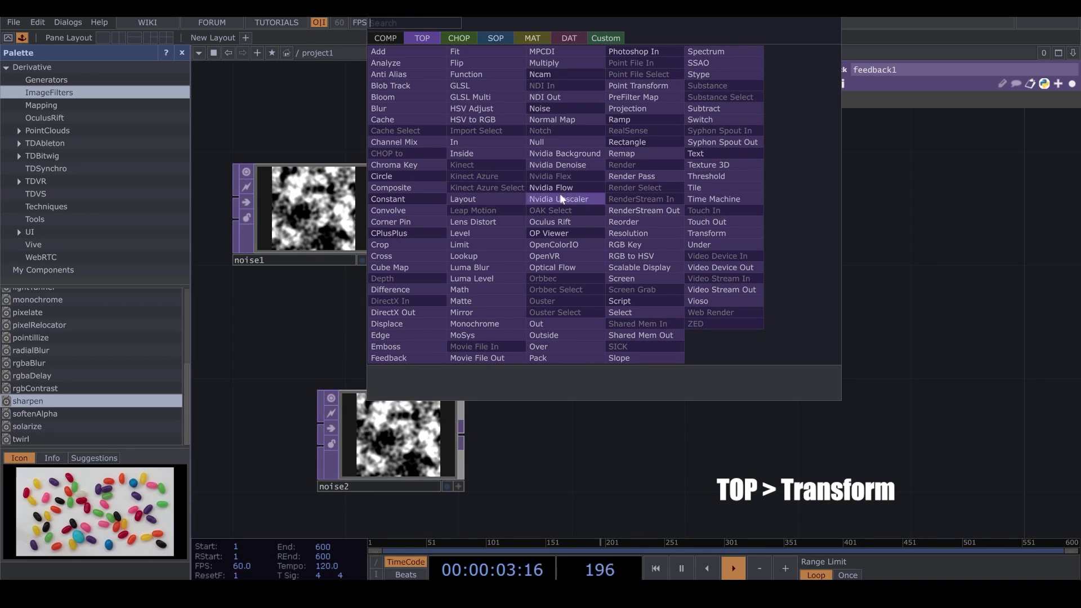
pyautogui.click(730, 233)
pyautogui.click(764, 170)
pyautogui.moveTo(670, 285); pyautogui.dragTo(438, 291)
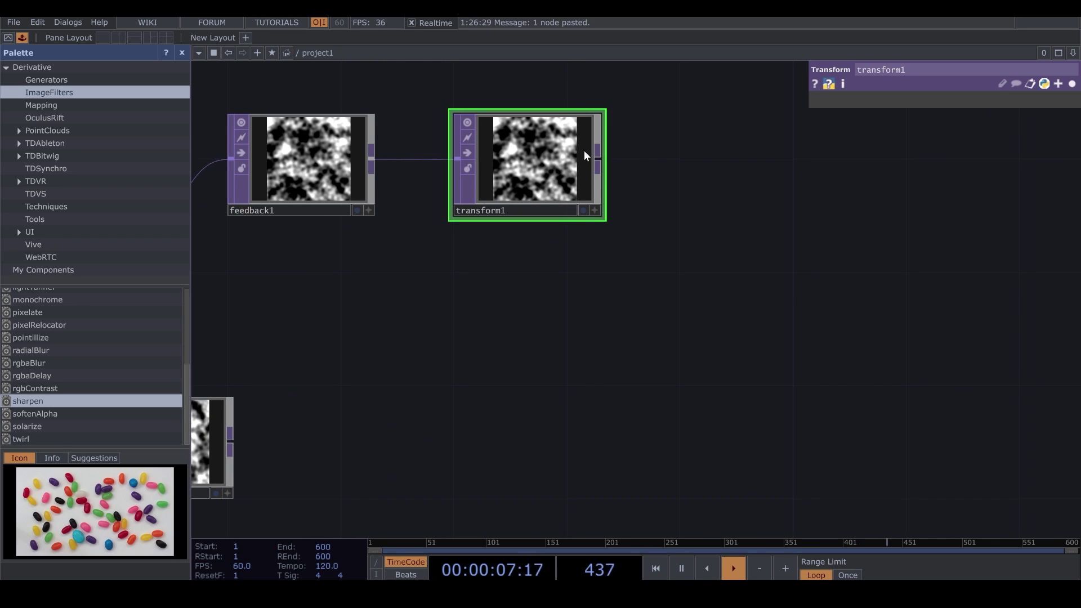
# Add a Blur TOP connected after the Transform operator.
pyautogui.rightClick(597, 160)
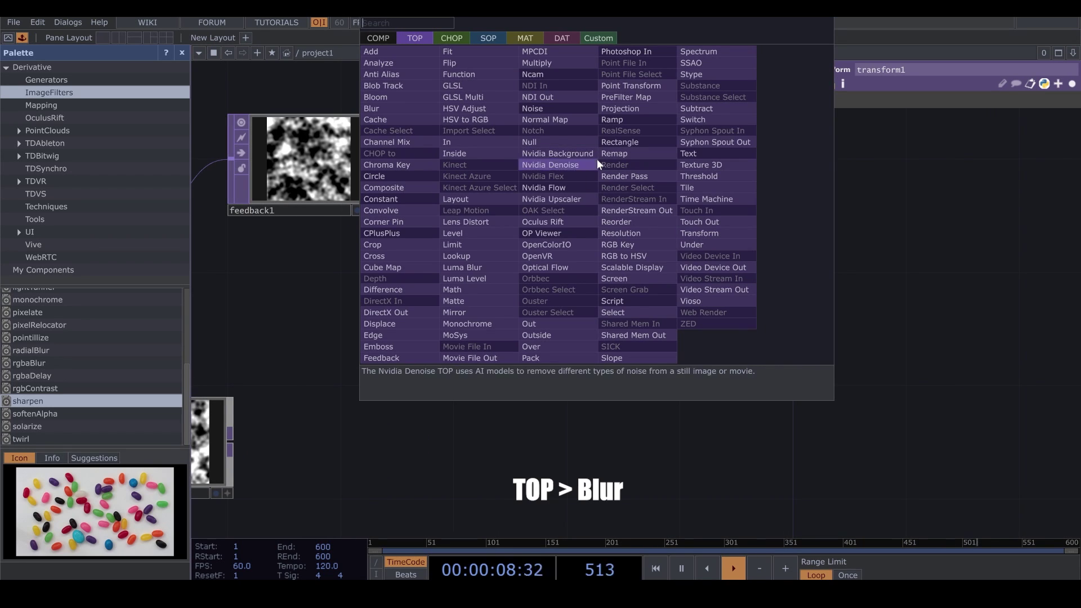
pyautogui.click(380, 107)
pyautogui.click(752, 160)
pyautogui.moveTo(754, 299); pyautogui.dragTo(650, 325)
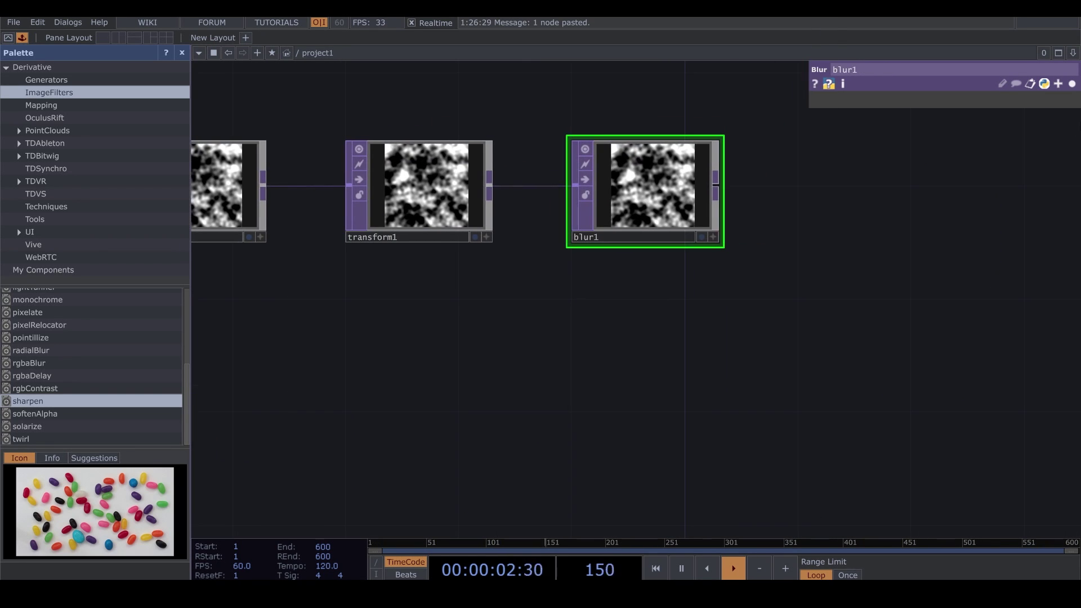
# Bypass the Transform operator, and set the Blur's filter size to 12 and pre-shrink to 2, showing only its non-default parameters.
pyautogui.moveTo(1057, 104)
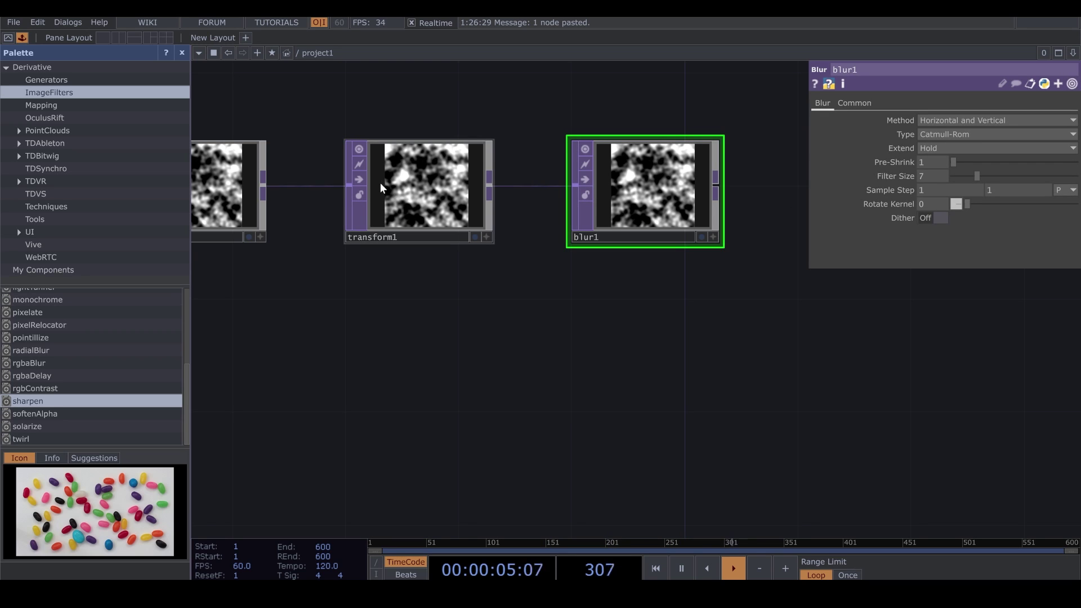
pyautogui.click(360, 179)
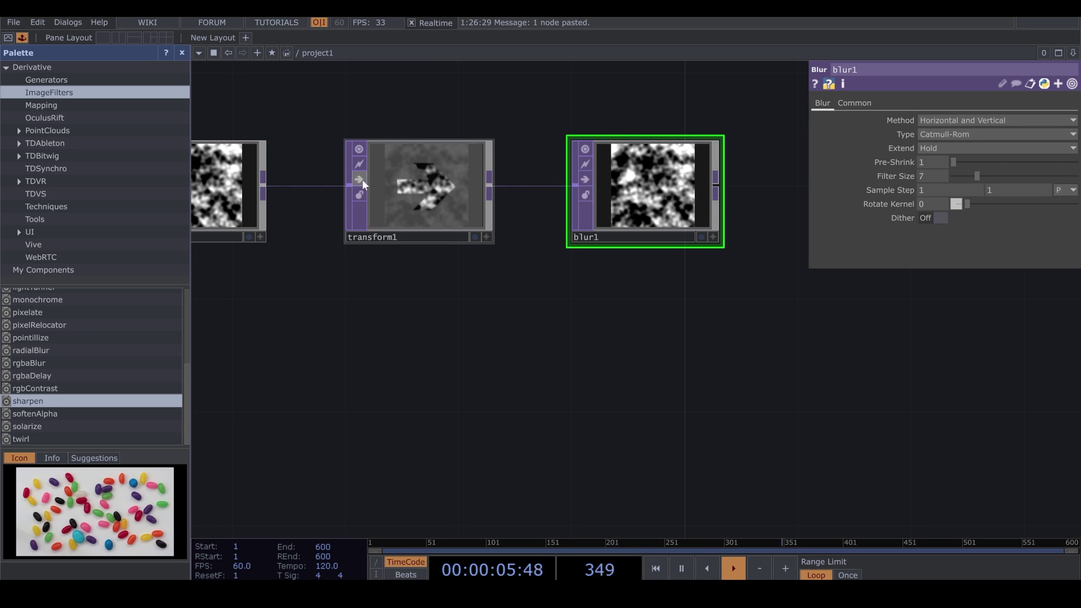
pyautogui.click(1002, 176)
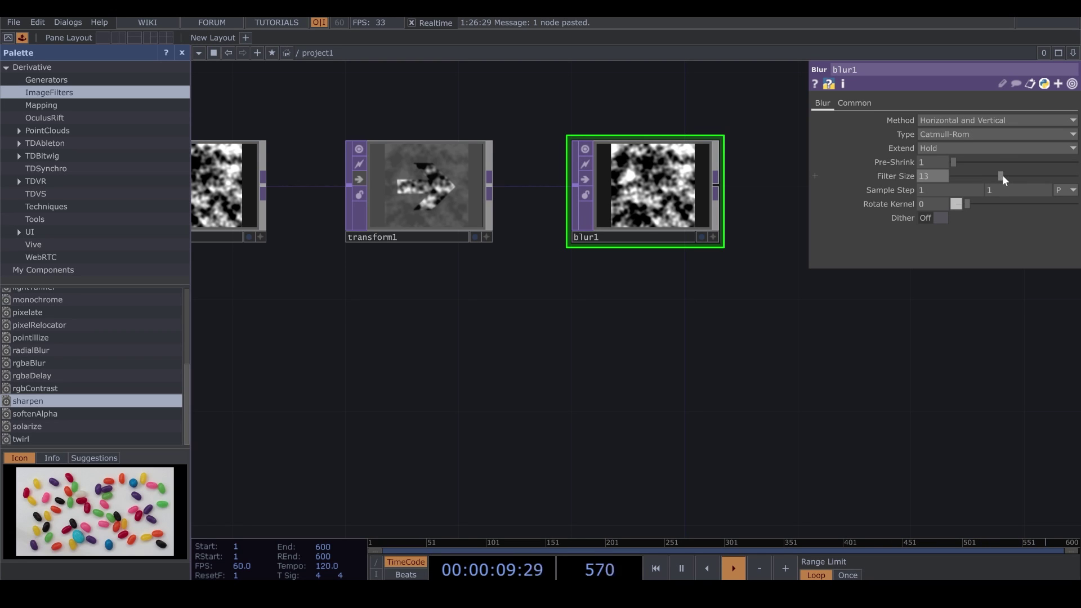
pyautogui.click(965, 166)
pyautogui.scroll(3, 678, 202)
pyautogui.scroll(-6, 685, 195)
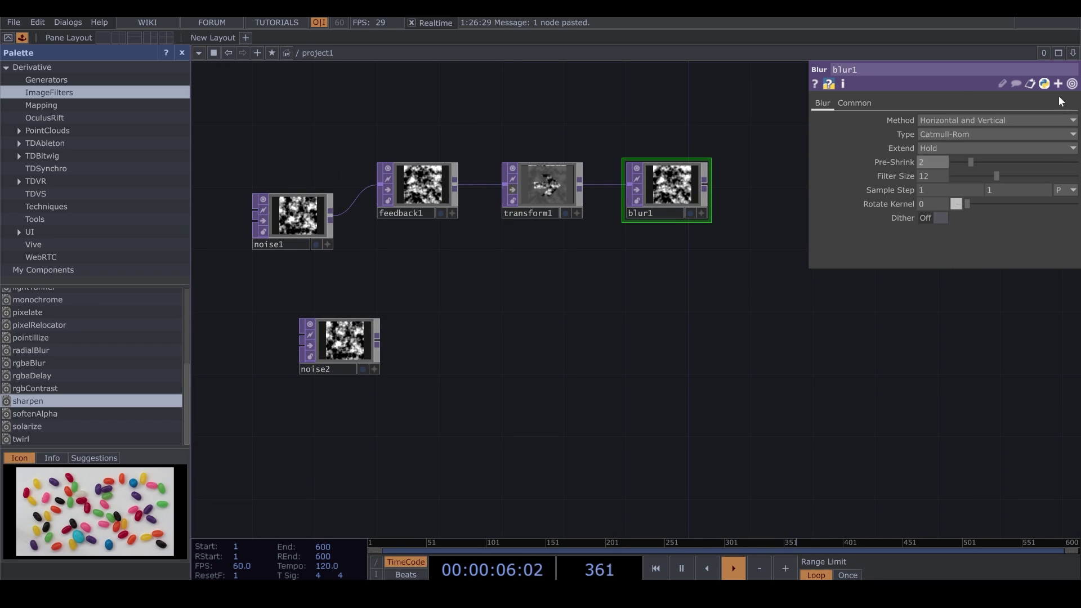
pyautogui.click(1072, 85)
# Add the sharpen component from the Palette's ImageFilters to the network, to the right of the Blur.
pyautogui.moveTo(726, 293); pyautogui.dragTo(549, 294)
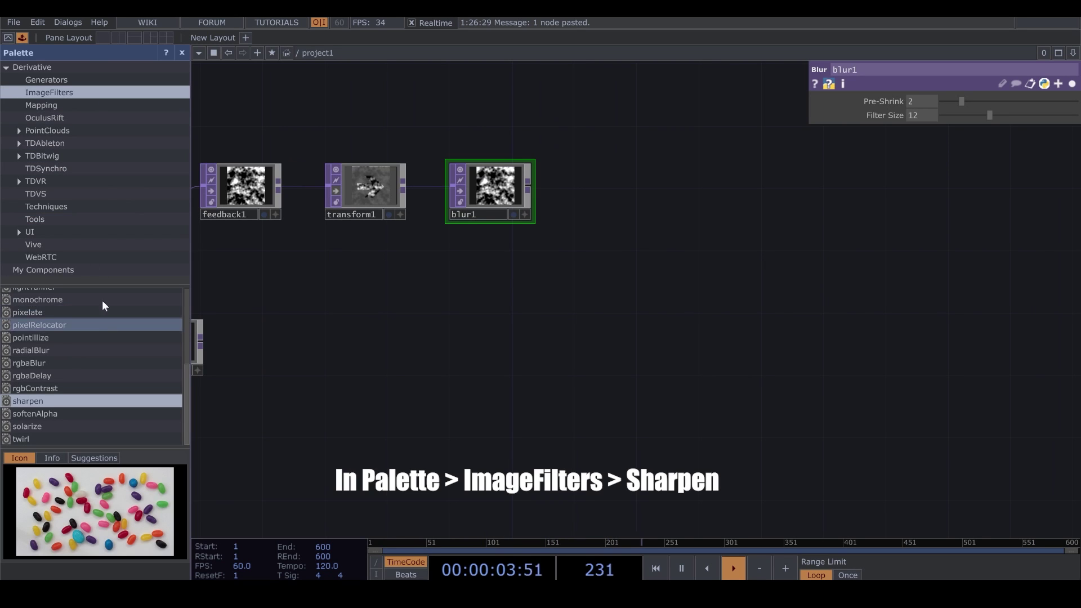
pyautogui.click(182, 52)
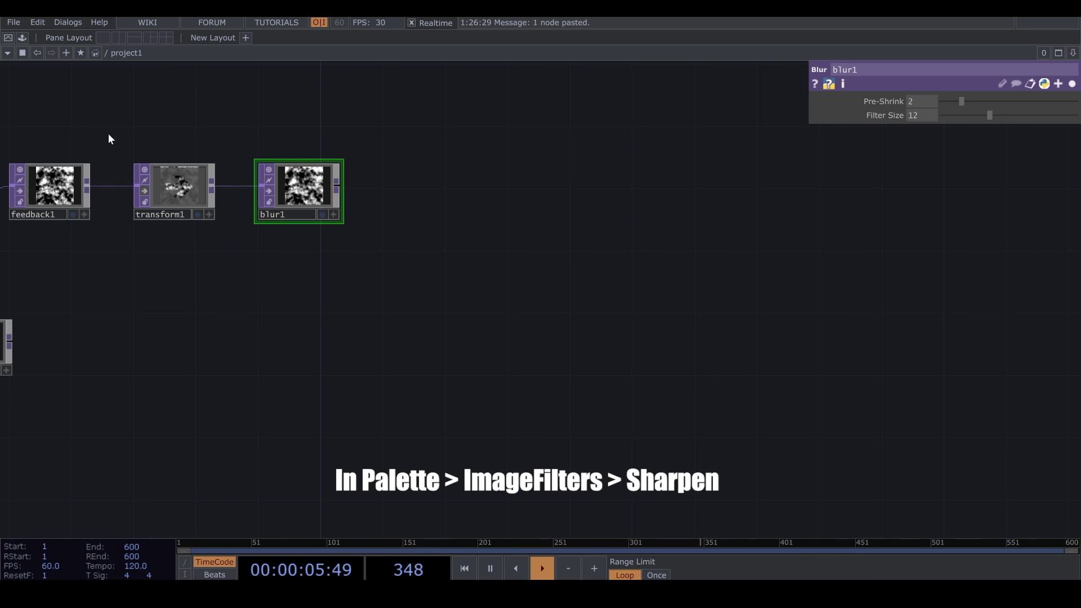
pyautogui.click(22, 37)
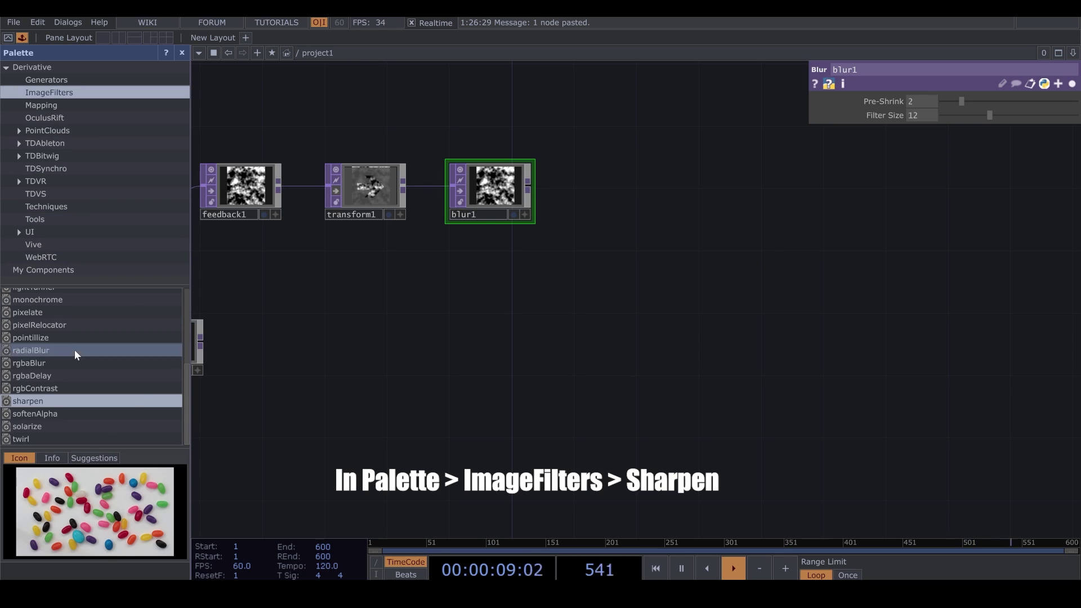
pyautogui.moveTo(39, 401); pyautogui.dragTo(655, 205)
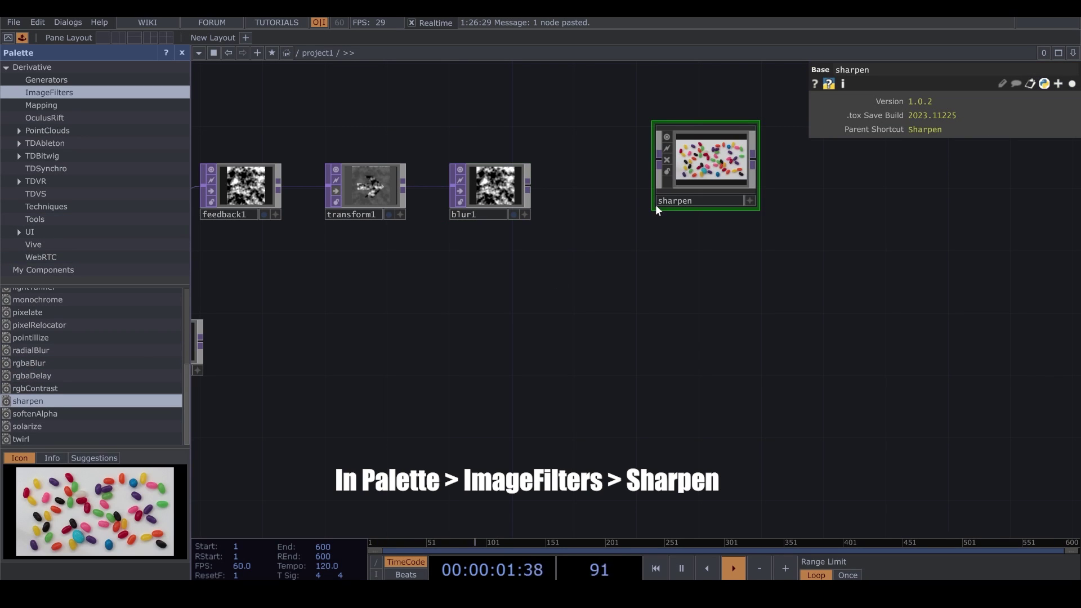
# Connect the Blur's output to the sharpen component and set its Sharpen Amount to 1.
pyautogui.moveTo(529, 187); pyautogui.dragTo(650, 165)
pyautogui.scroll(5, 649, 164)
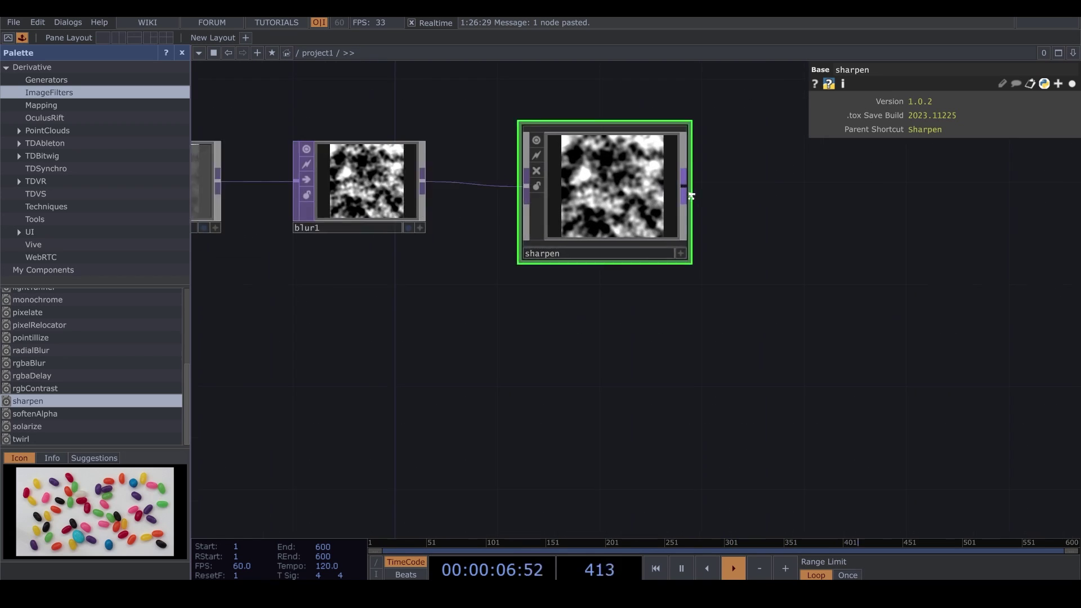
pyautogui.click(1072, 83)
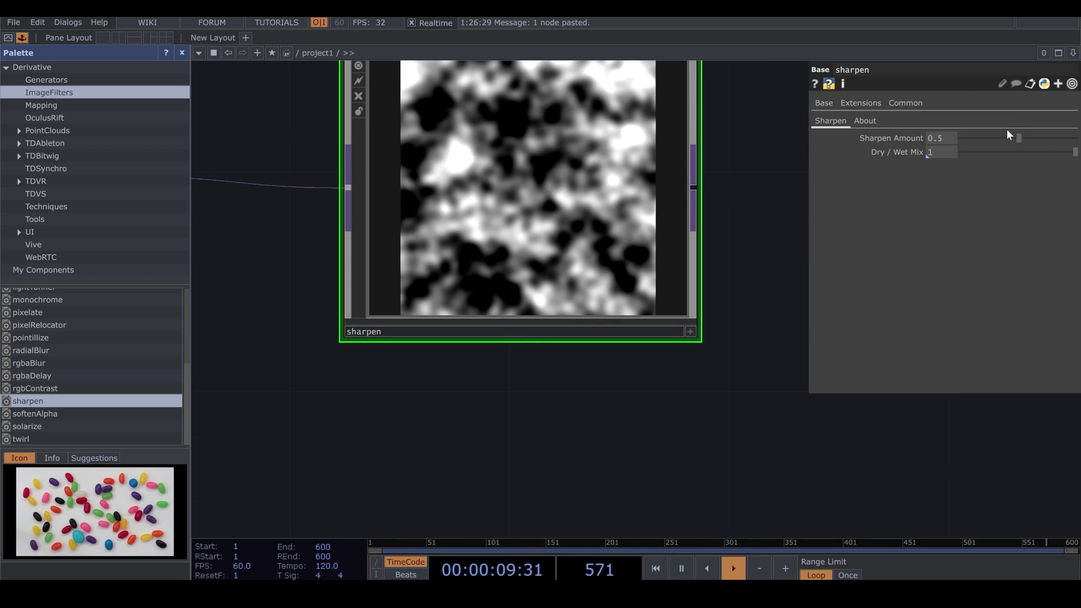
pyautogui.moveTo(1043, 141); pyautogui.dragTo(1052, 132)
pyautogui.scroll(-3, 731, 315)
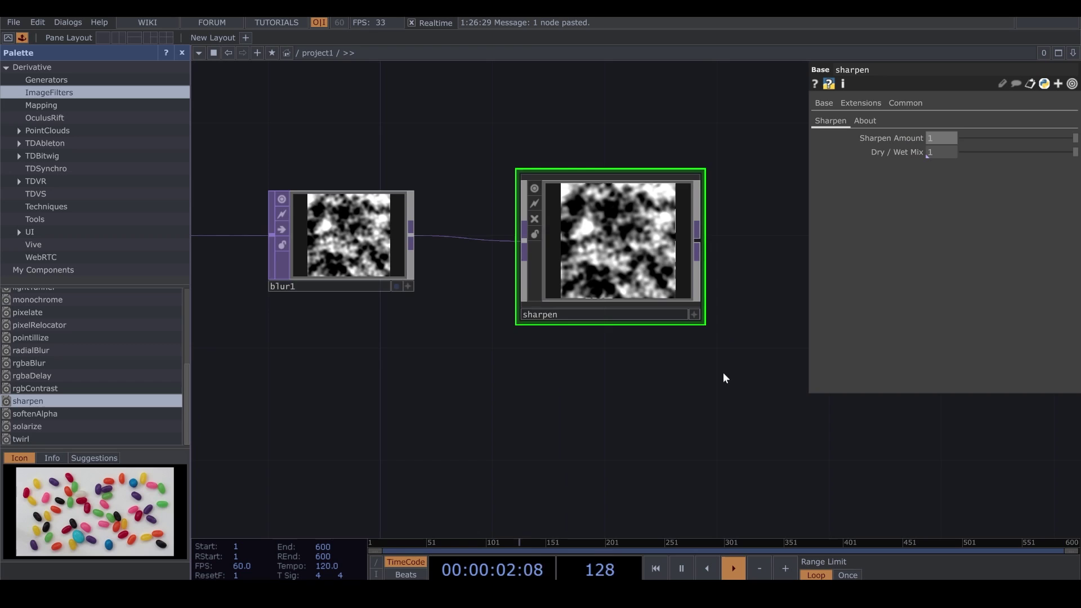
# Add a Null TOP connected after the sharpen component, placed below and to its right.
pyautogui.press('Tab')
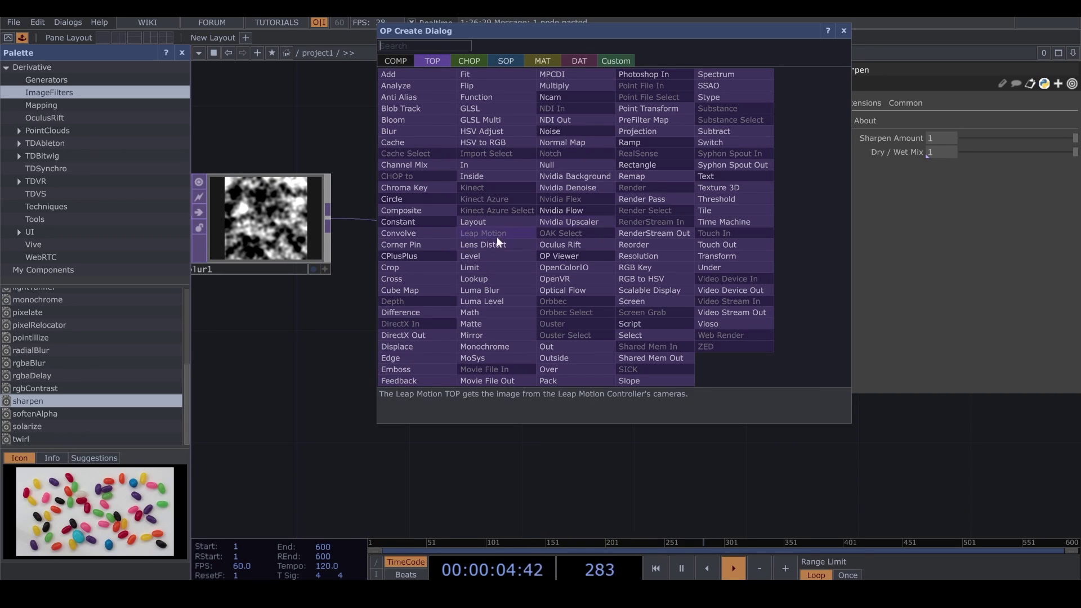
pyautogui.click(552, 165)
pyautogui.click(737, 366)
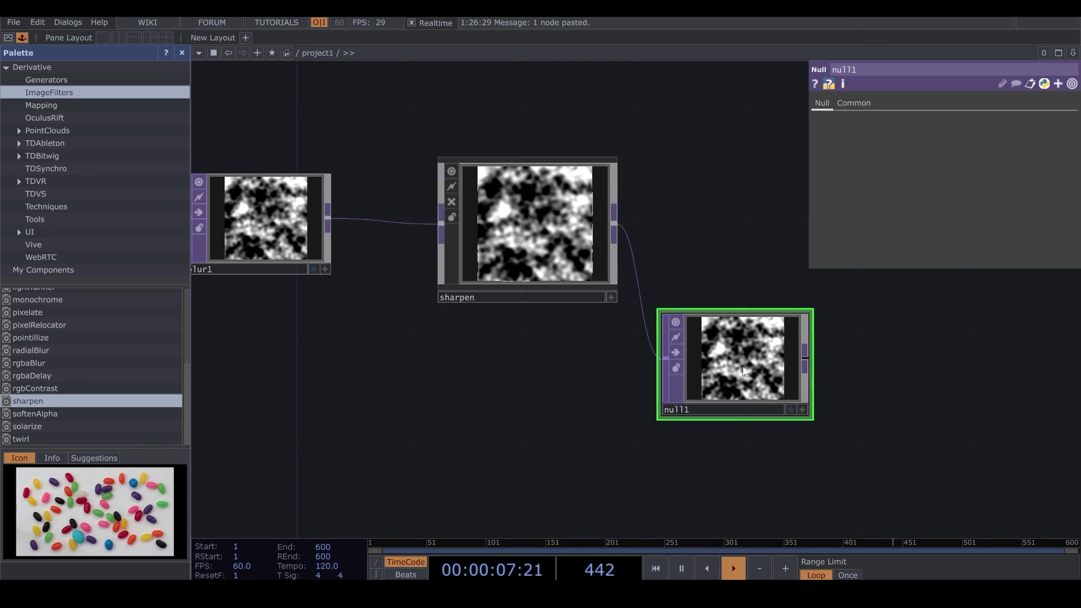
pyautogui.scroll(-4, 744, 367)
pyautogui.moveTo(723, 415); pyautogui.dragTo(757, 392)
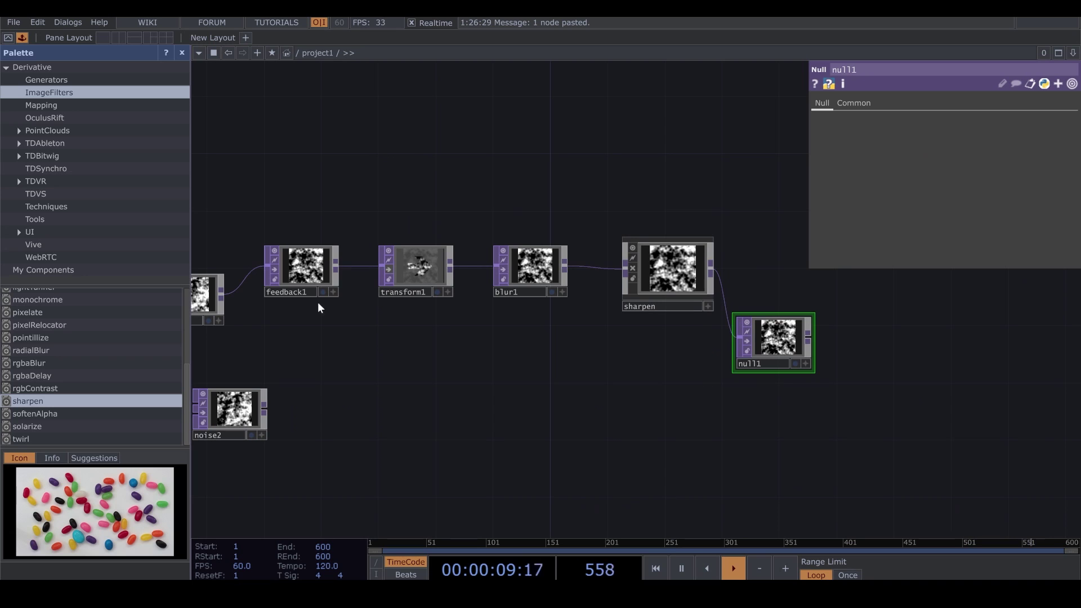
# Set null1 as the Feedback operator's Target TOP, and examine the resulting pattern in the Null's preview.
pyautogui.click(291, 271)
pyautogui.moveTo(774, 349); pyautogui.dragTo(278, 276)
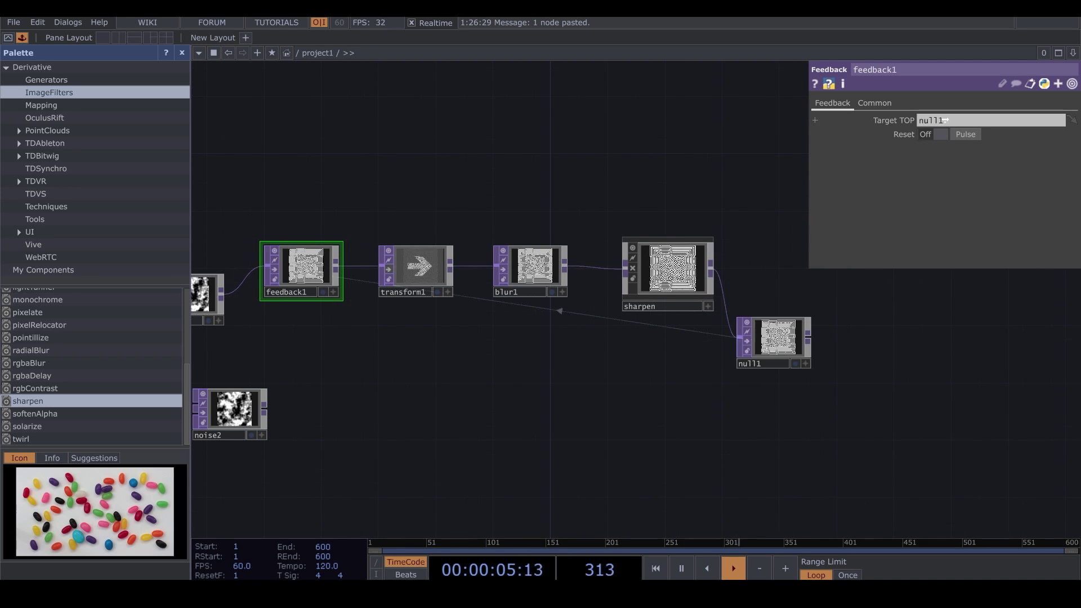
pyautogui.scroll(5, 653, 317)
pyautogui.scroll(2, 653, 319)
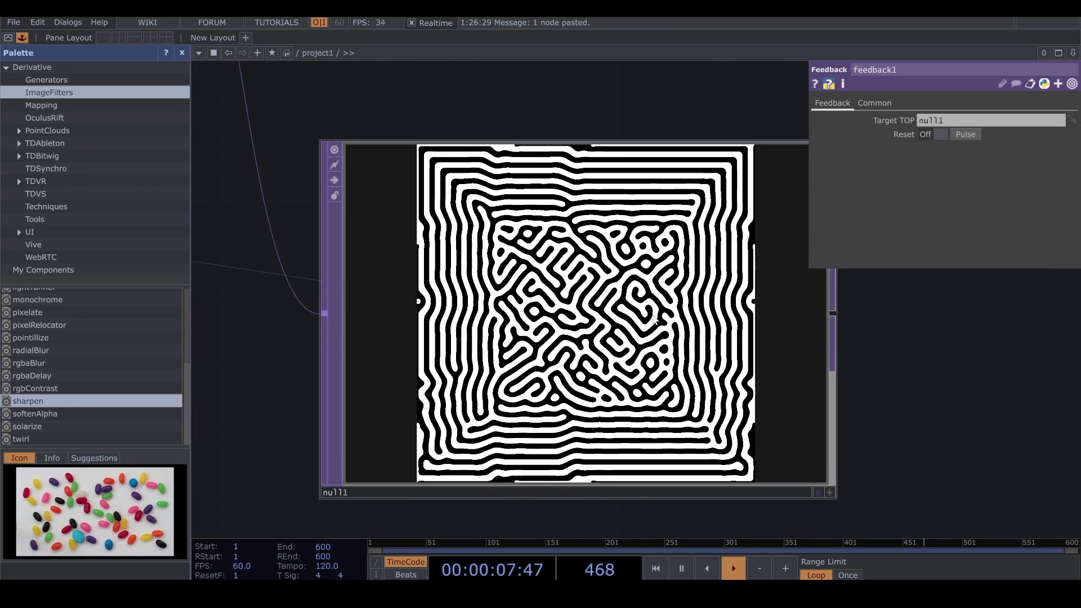
pyautogui.scroll(-7, 626, 369)
pyautogui.moveTo(626, 369); pyautogui.dragTo(578, 363)
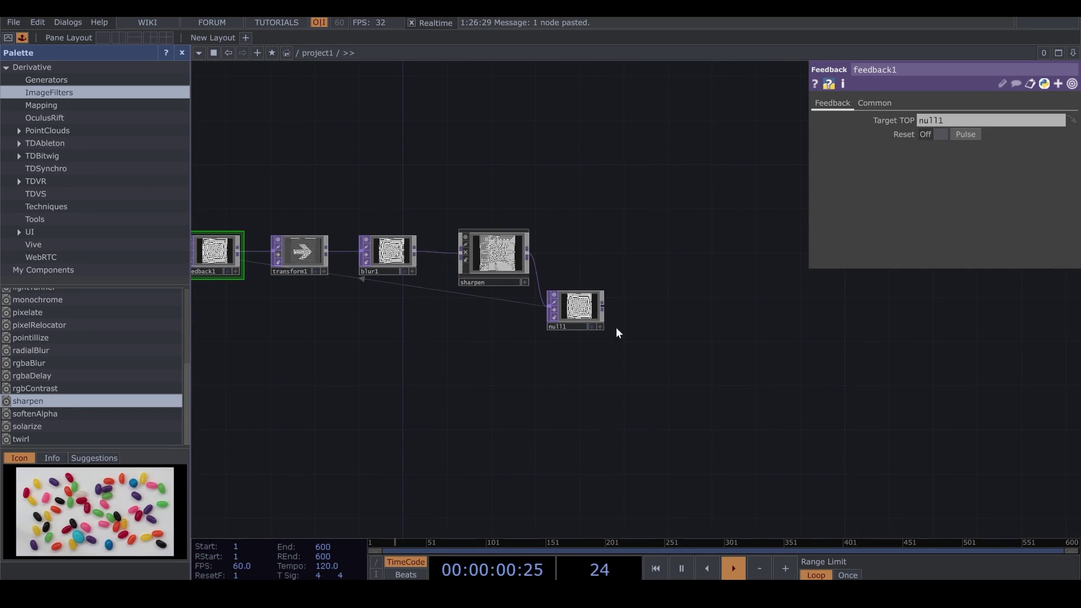
# Add a second Null TOP connected after null1, well to its right.
pyautogui.rightClick(603, 304)
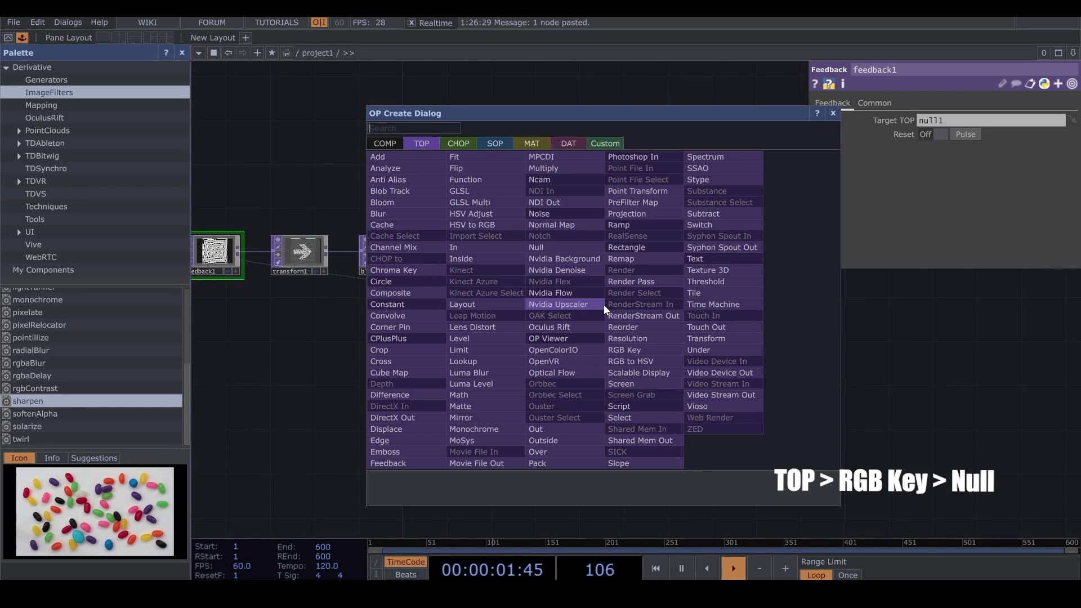
pyautogui.click(550, 247)
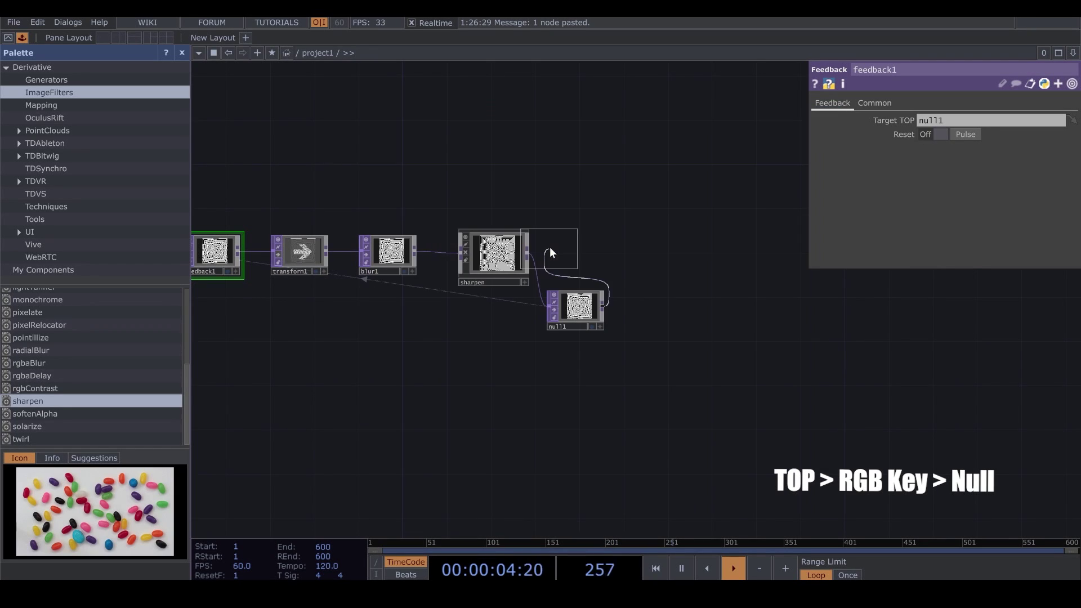
pyautogui.click(945, 327)
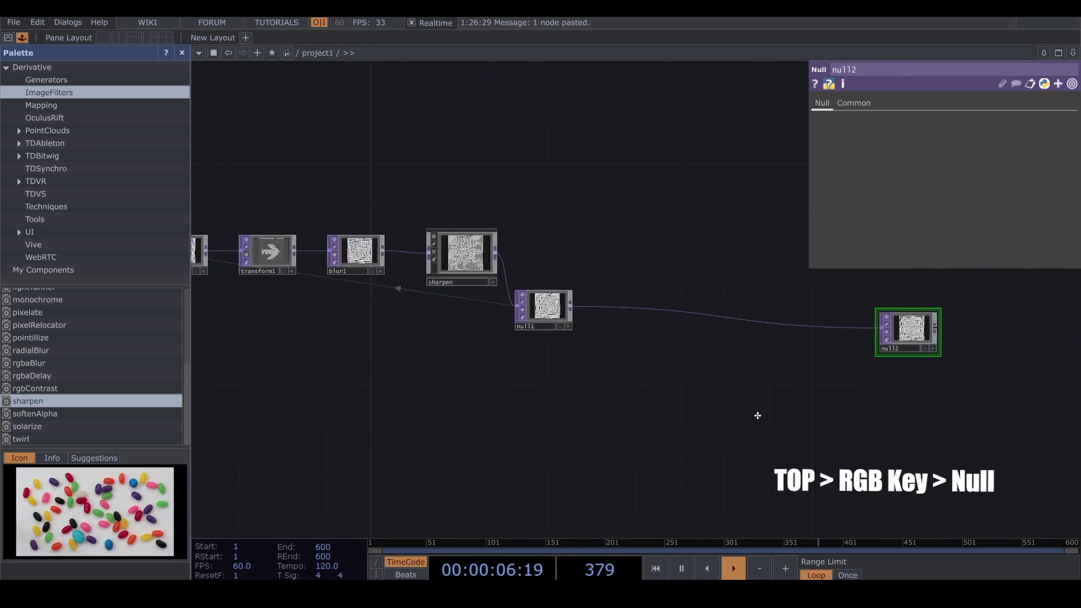
# Insert an RGB Key TOP into the wire between the two Nulls, and briefly preview the second Null as the network background.
pyautogui.rightClick(665, 300)
pyautogui.click(677, 284)
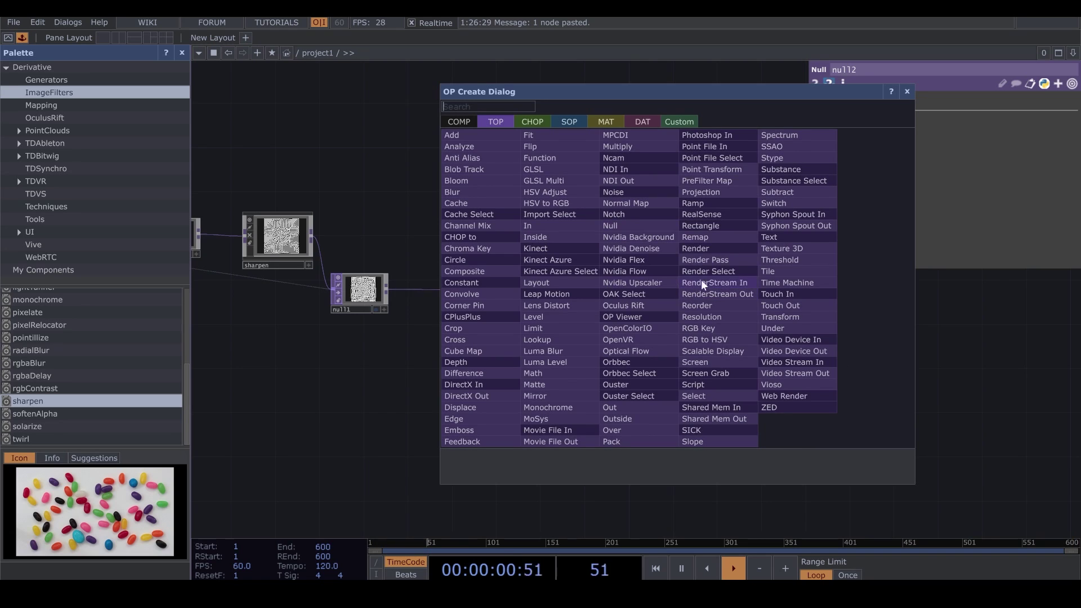
pyautogui.click(717, 326)
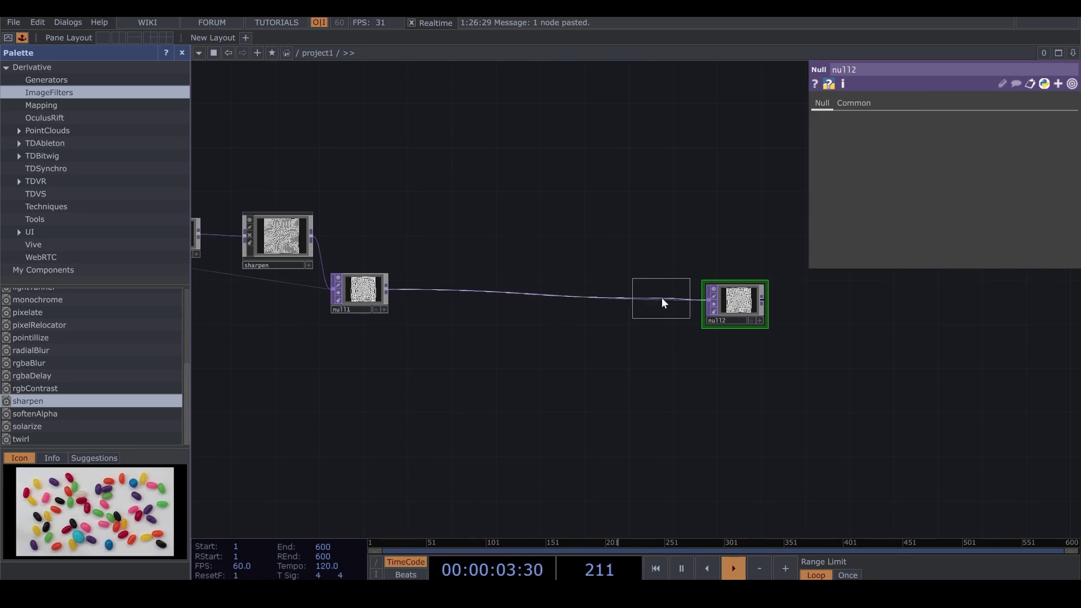
pyautogui.click(661, 297)
pyautogui.click(660, 313)
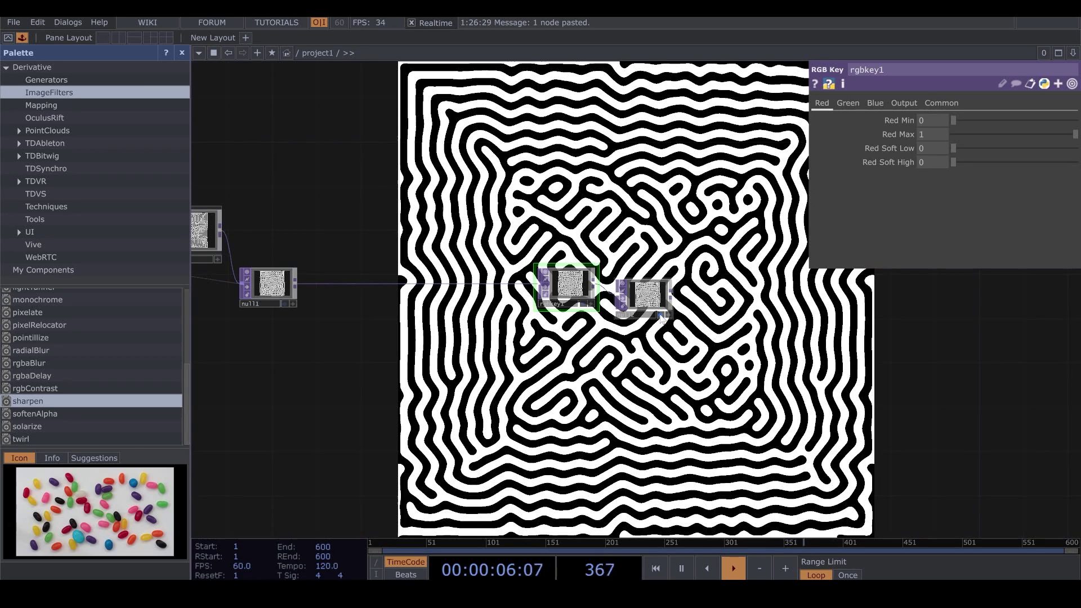
pyautogui.click(659, 314)
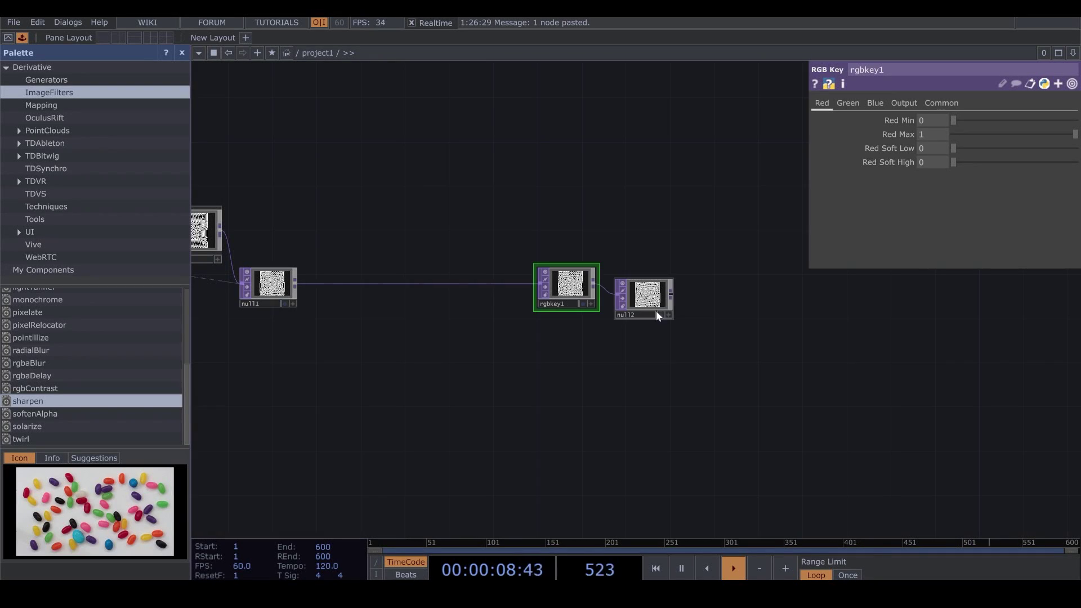
# Split the workspace into two side-by-side panes, make the second a TOP Viewer, and display null2 in it.
pyautogui.click(116, 39)
pyautogui.click(644, 53)
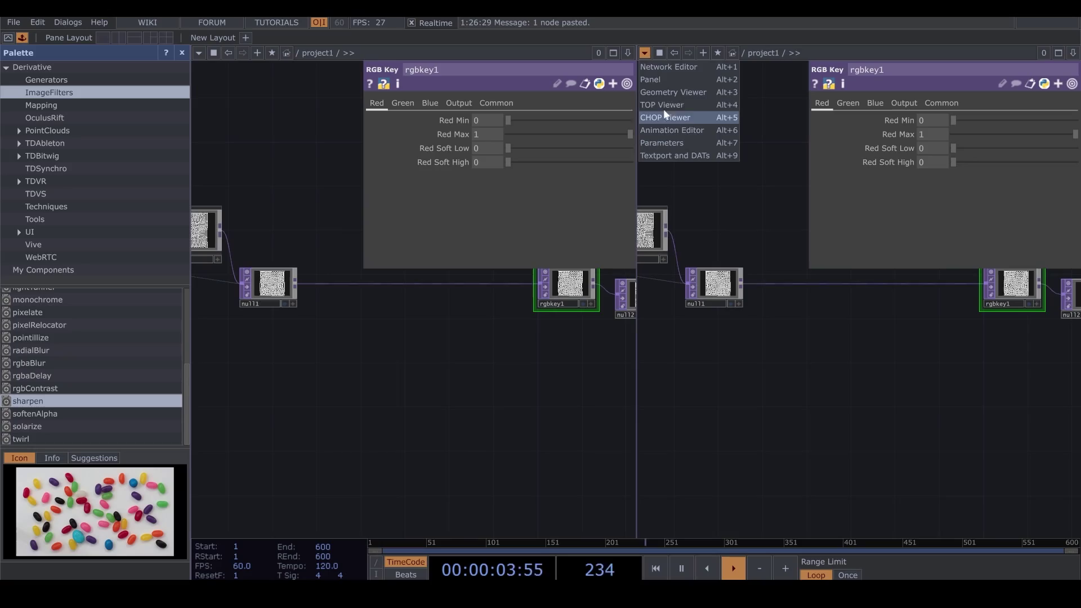
pyautogui.click(663, 113)
pyautogui.moveTo(416, 361); pyautogui.dragTo(269, 365)
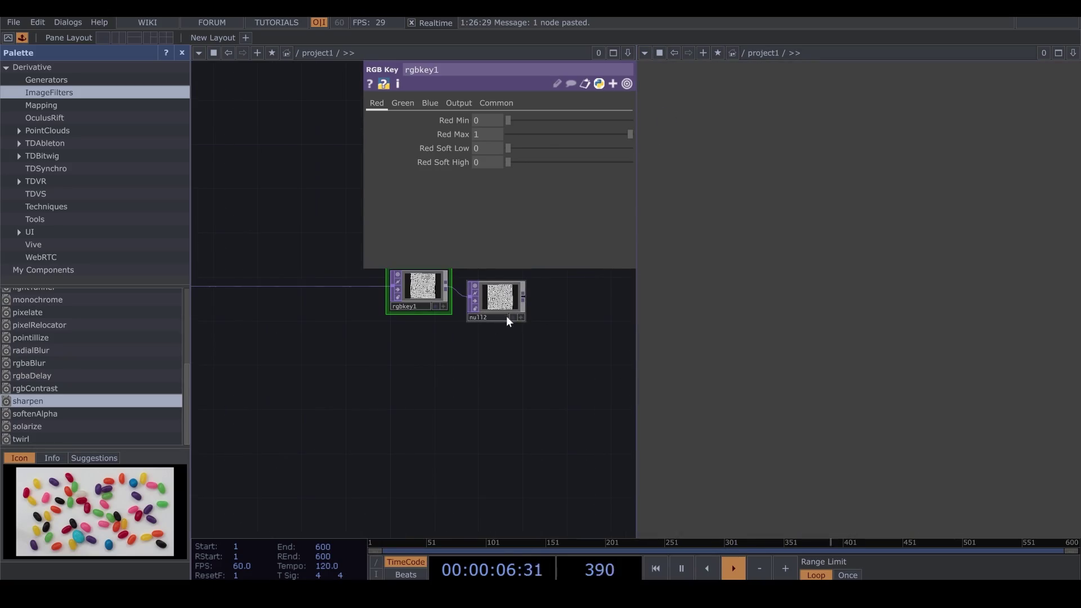
pyautogui.click(513, 317)
# Turn off Backdrop TOPs in the network editor and widen its pane relative to the viewer.
pyautogui.rightClick(506, 359)
pyautogui.moveTo(608, 369)
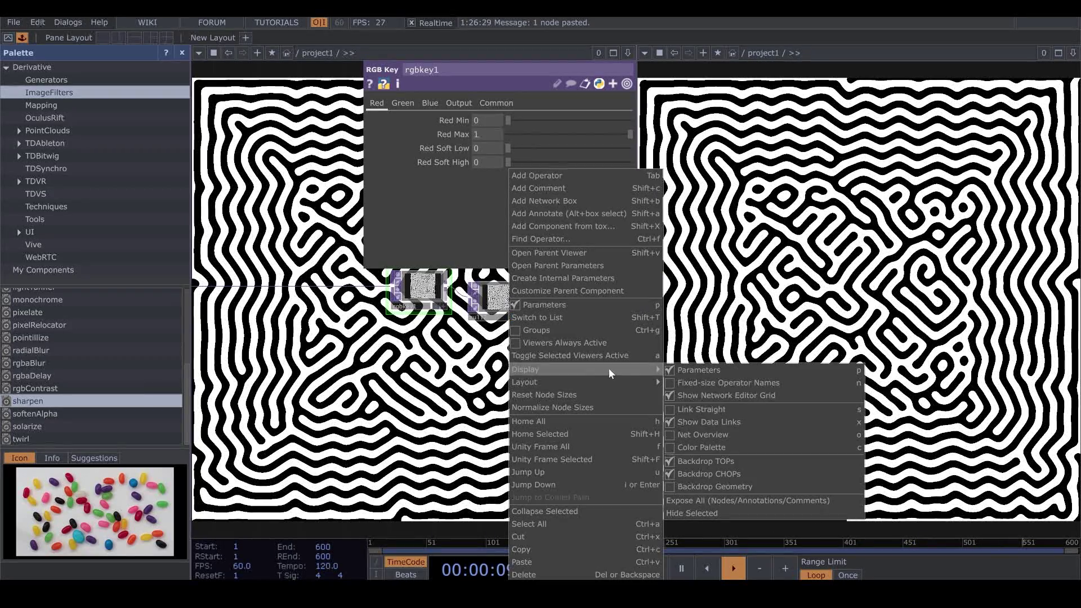
pyautogui.click(671, 462)
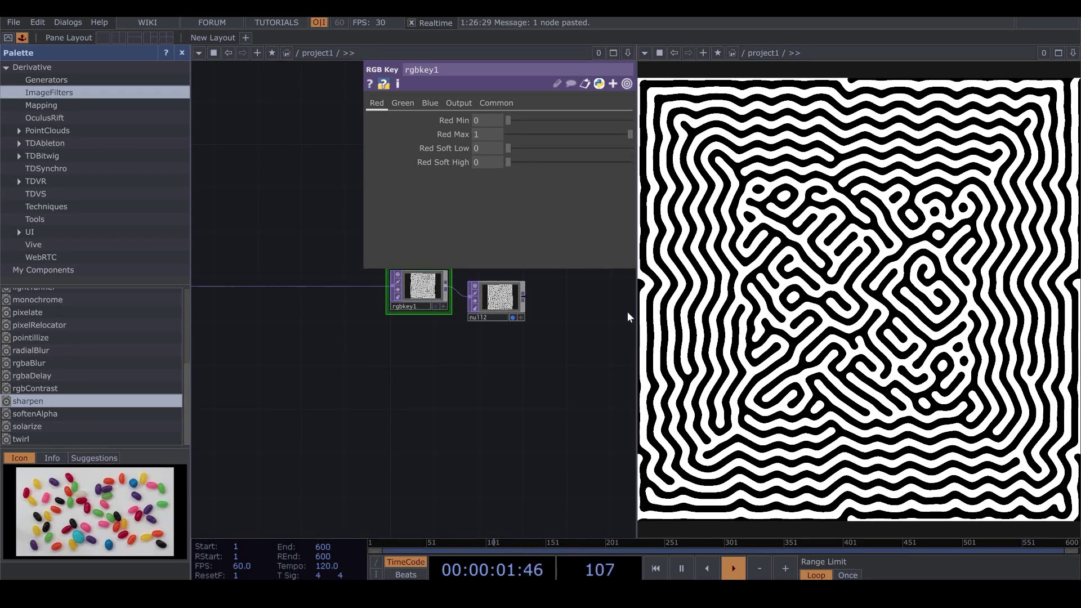
pyautogui.moveTo(636, 305); pyautogui.dragTo(807, 307)
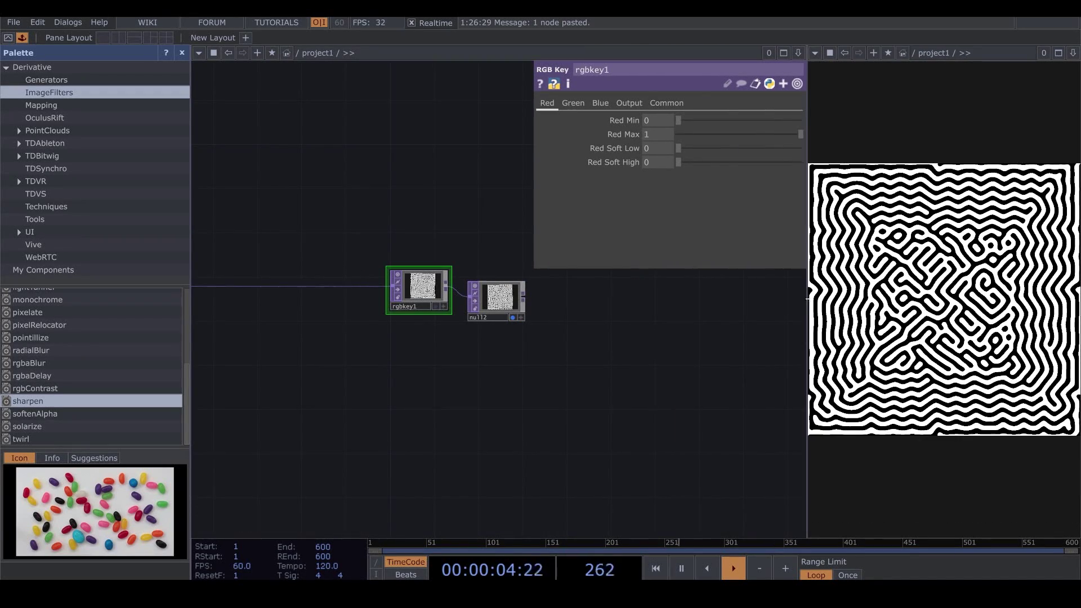
# Show only non-default parameters, and adjust the Blur's filter size, finishing at 12.
pyautogui.click(797, 84)
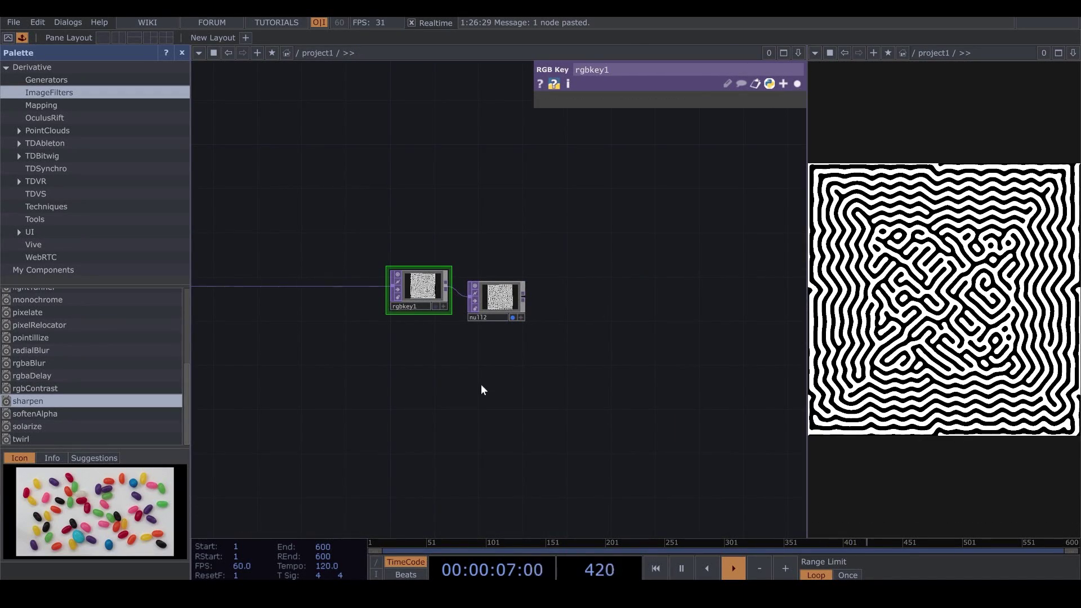
pyautogui.press('h')
pyautogui.moveTo(329, 412); pyautogui.dragTo(701, 406)
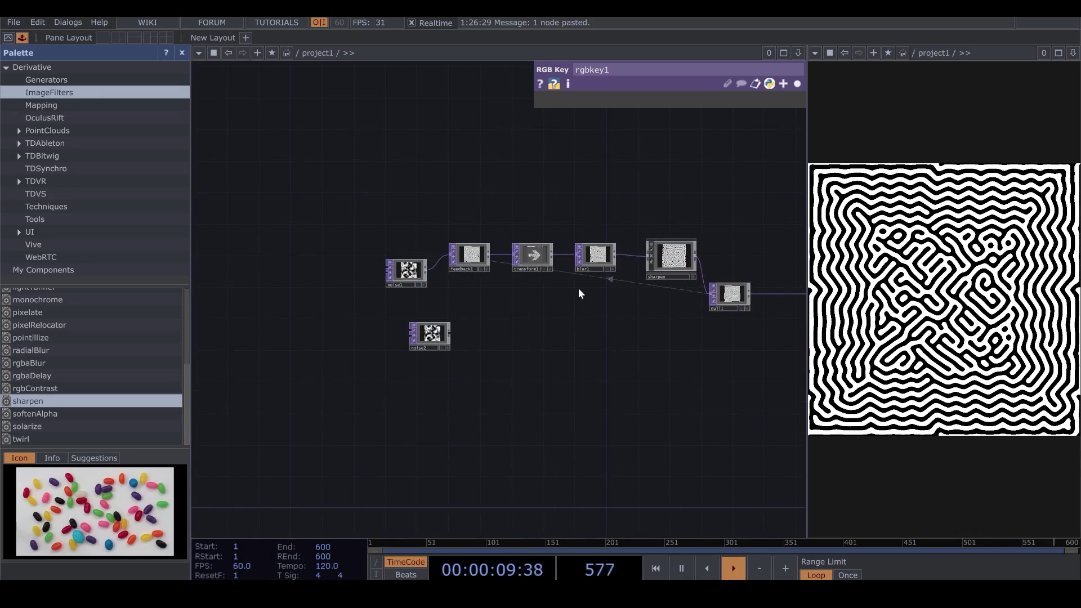
pyautogui.scroll(5, 577, 282)
pyautogui.click(615, 229)
pyautogui.moveTo(707, 115)
pyautogui.mouseDown()
pyautogui.moveTo(677, 114)
pyautogui.moveTo(754, 131)
pyautogui.moveTo(715, 124)
pyautogui.mouseUp()
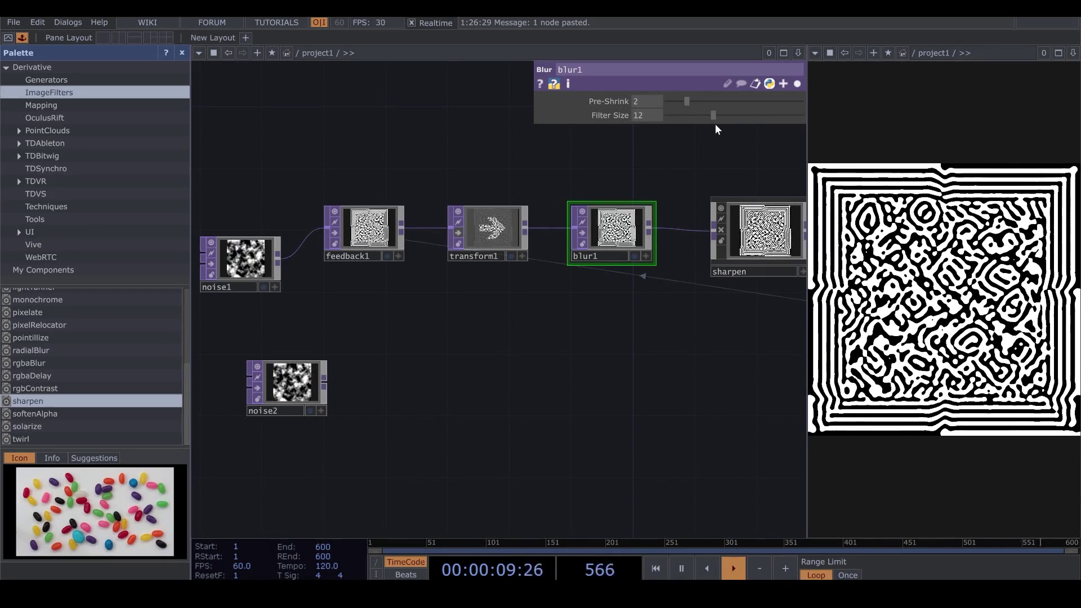
# Try out the Transform's rotation, return it to 0, and pulse the Feedback's reset to restart the pattern.
pyautogui.click(514, 222)
pyautogui.click(797, 84)
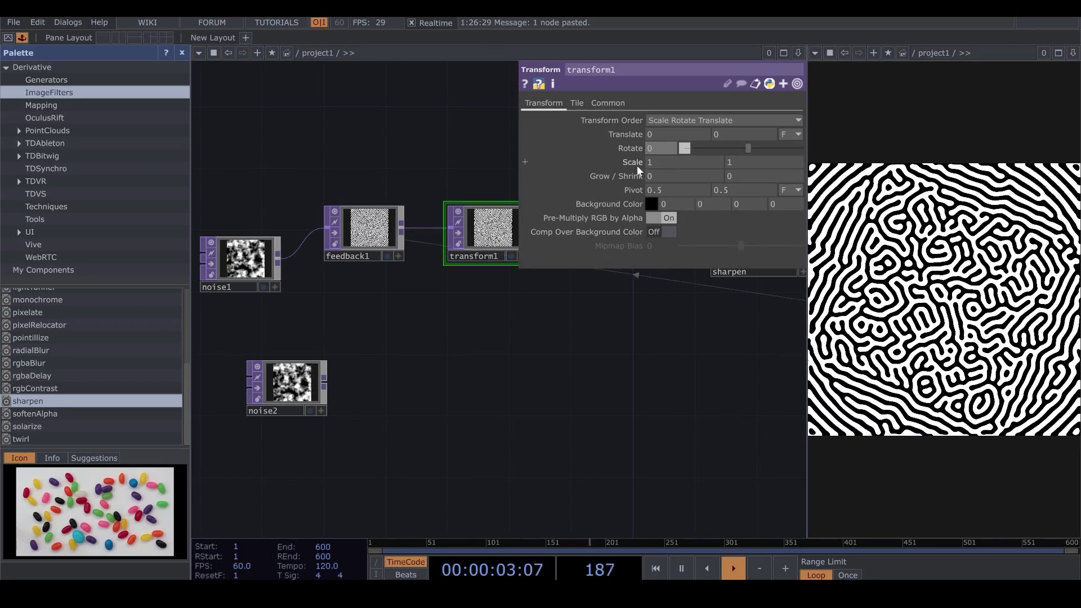
pyautogui.click(369, 235)
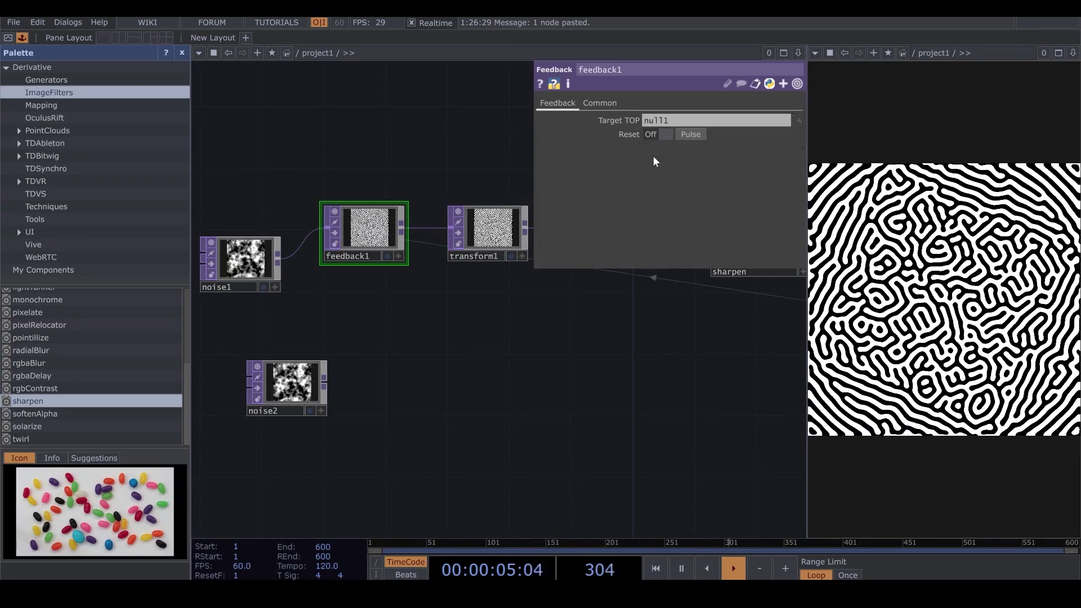
pyautogui.click(691, 133)
pyautogui.click(798, 84)
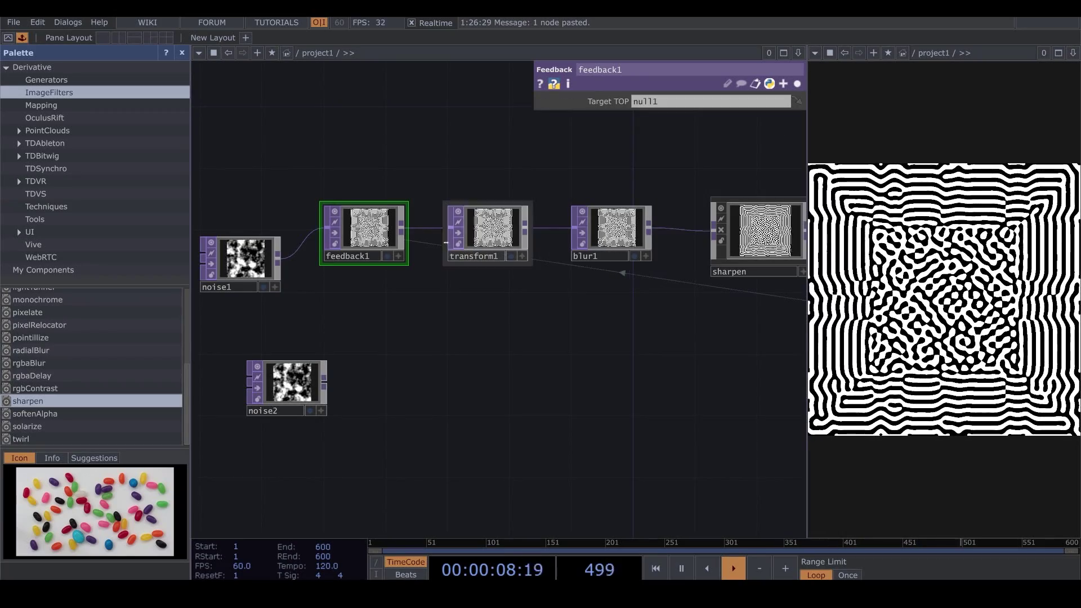
# Set the Transform's scale to 1.006 on both axes, and show only its non-default parameters.
pyautogui.click(487, 231)
pyautogui.click(798, 83)
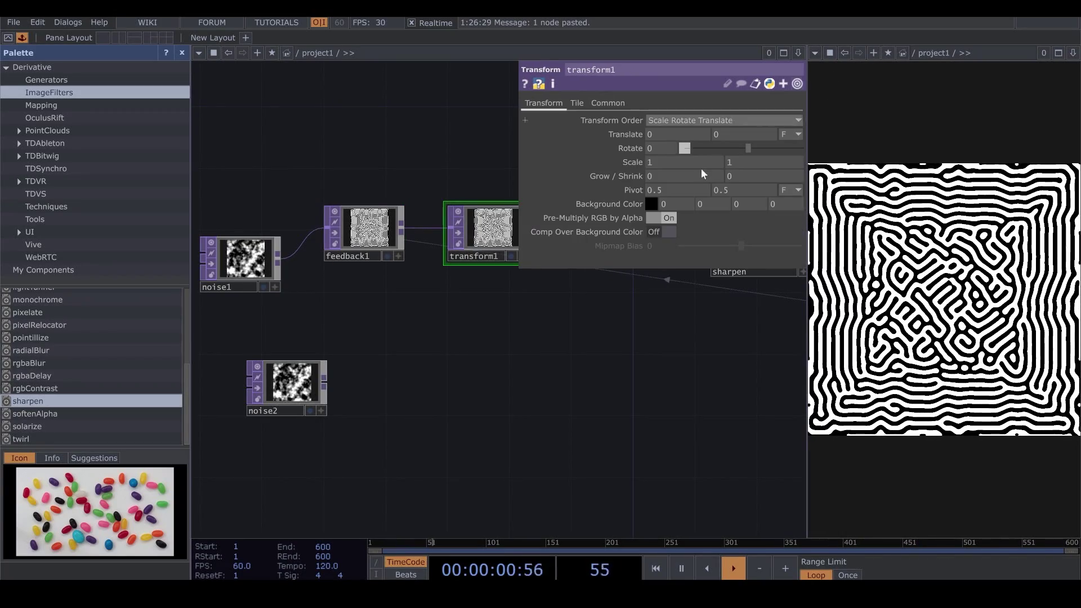
pyautogui.moveTo(643, 170); pyautogui.dragTo(664, 186, button='middle')
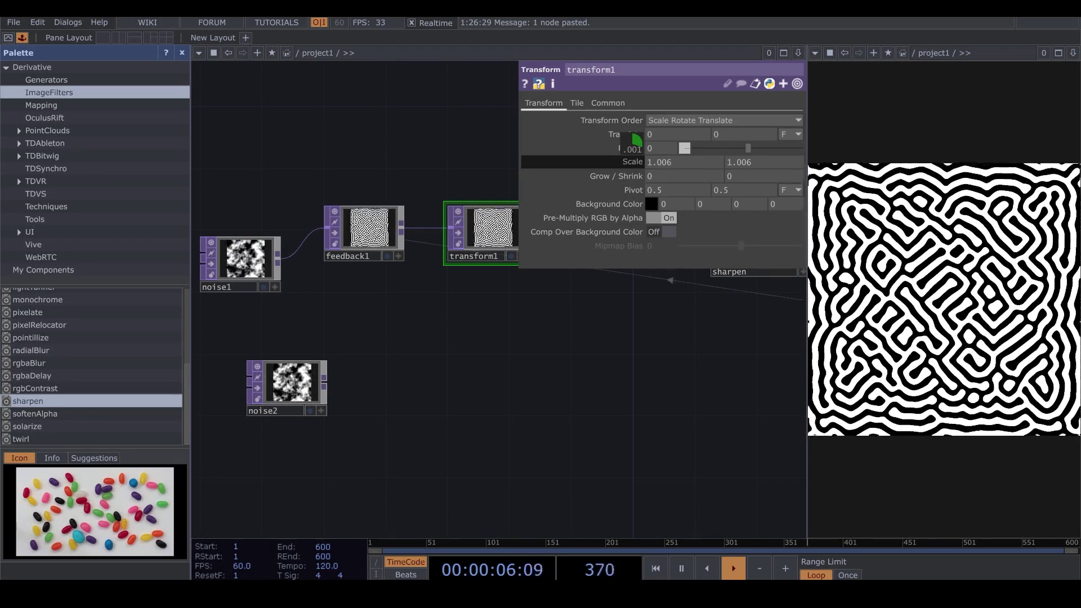
pyautogui.click(797, 83)
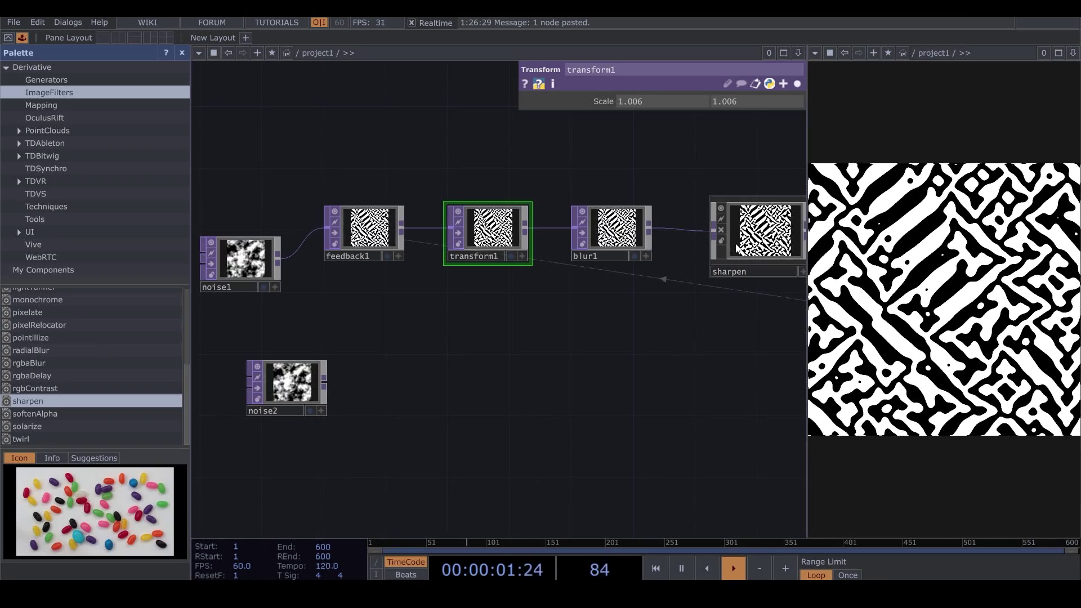
# Move the sharpen, null1 and Blur operators to the right to make room after the Transform.
pyautogui.moveTo(717, 388); pyautogui.dragTo(583, 352)
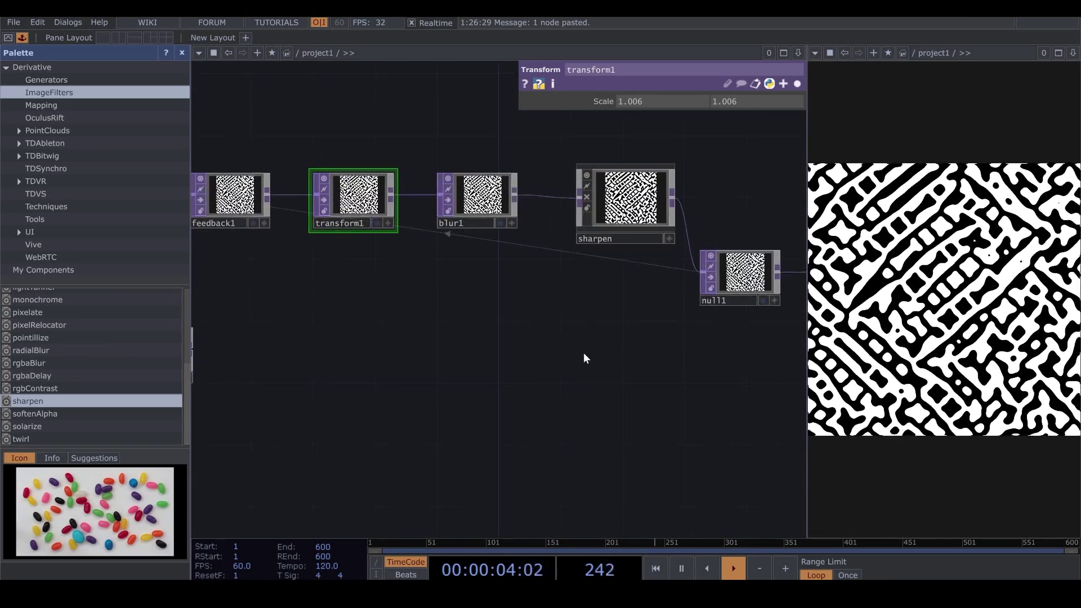
pyautogui.scroll(-4, 584, 353)
pyautogui.moveTo(634, 395); pyautogui.dragTo(525, 349)
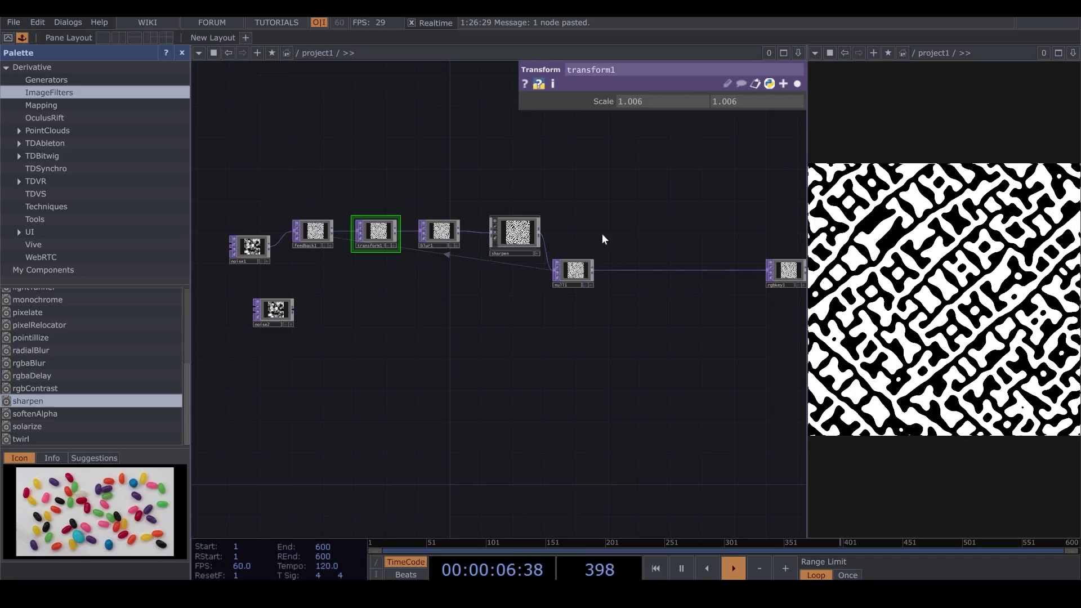
pyautogui.moveTo(633, 193); pyautogui.dragTo(504, 326, button='right')
pyautogui.moveTo(515, 232); pyautogui.dragTo(586, 243)
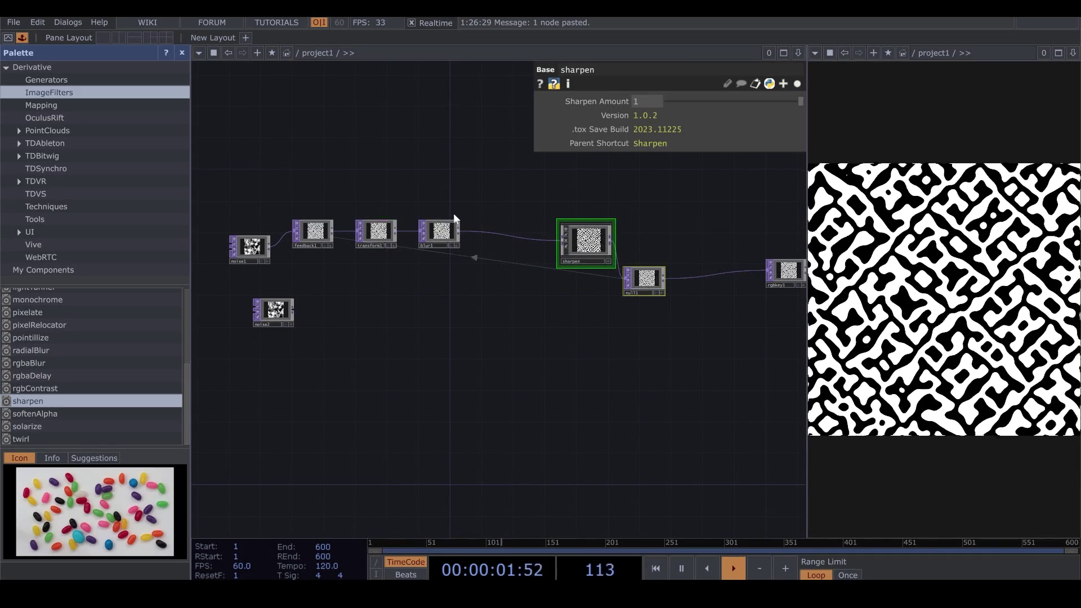
pyautogui.moveTo(437, 228); pyautogui.dragTo(500, 221)
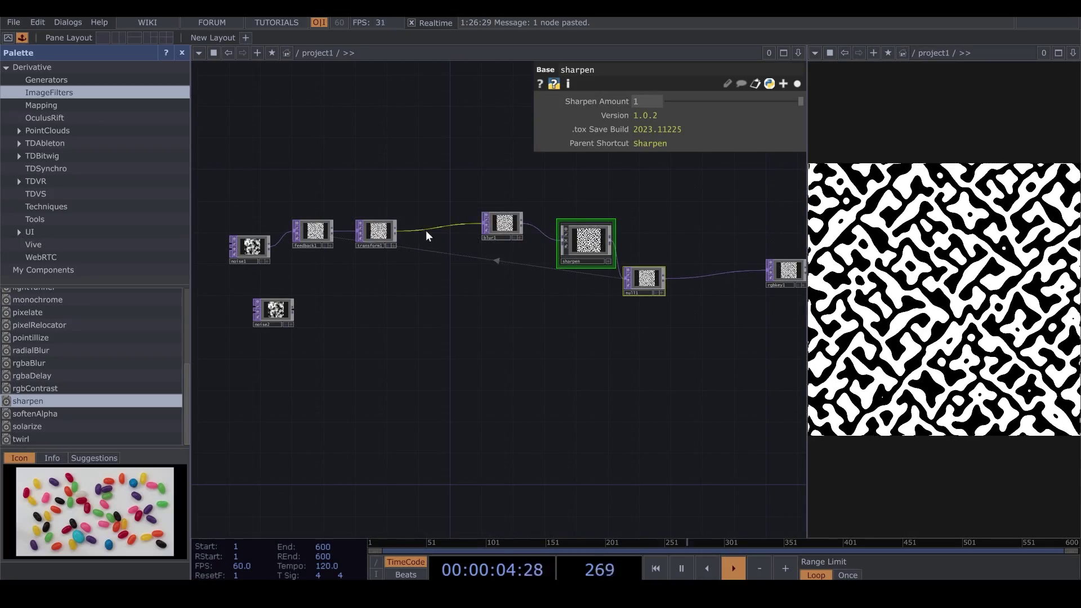
# Insert a Displace TOP on the wire between the Transform and Blur operators.
pyautogui.rightClick(431, 228)
pyautogui.click(448, 218)
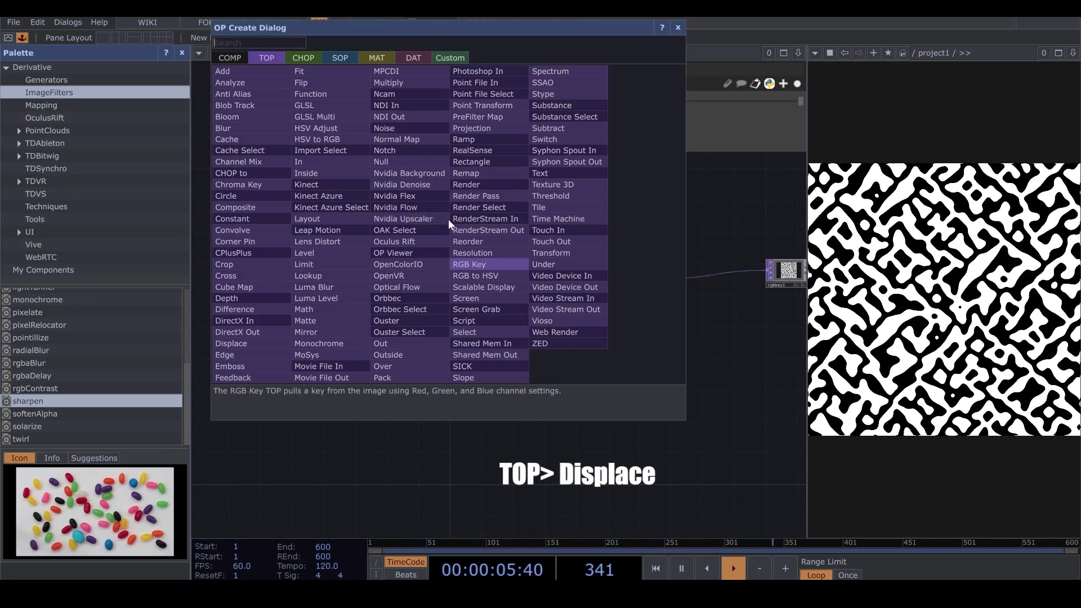
pyautogui.click(247, 343)
pyautogui.click(430, 283)
# Turn off Monochrome for the unconnected noise2 operator, and show only its non-default parameters.
pyautogui.scroll(5, 265, 318)
pyautogui.click(291, 303)
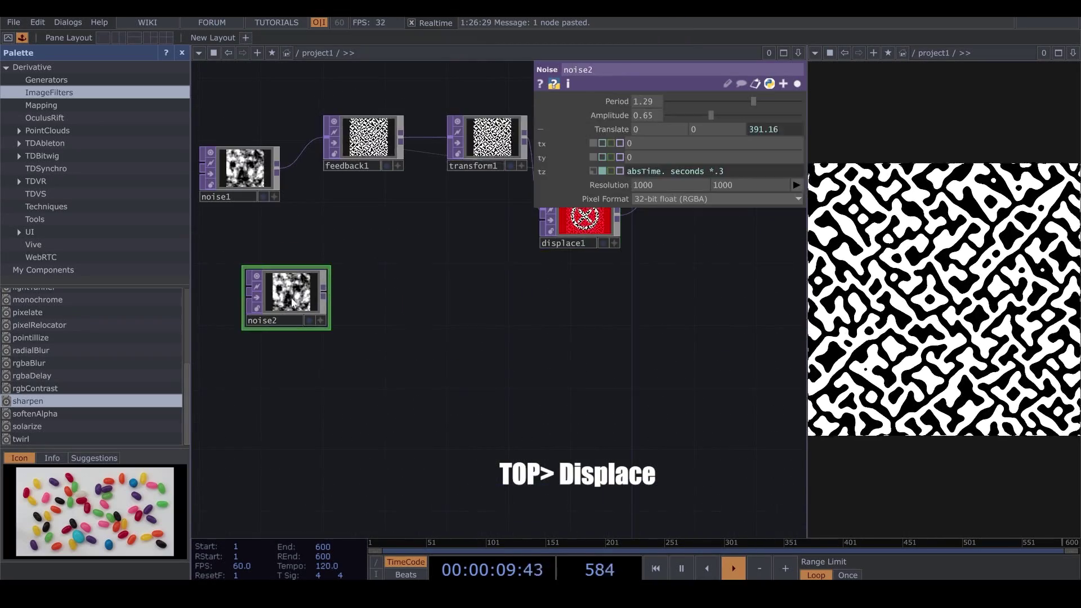
pyautogui.moveTo(292, 303); pyautogui.dragTo(261, 303)
pyautogui.moveTo(372, 357); pyautogui.dragTo(422, 357)
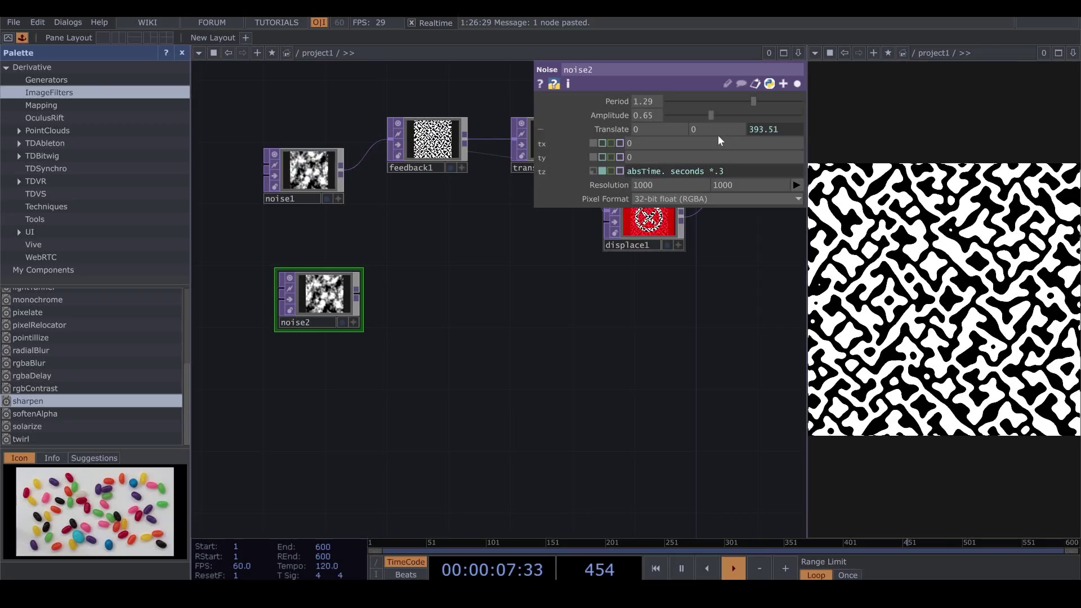
pyautogui.click(797, 84)
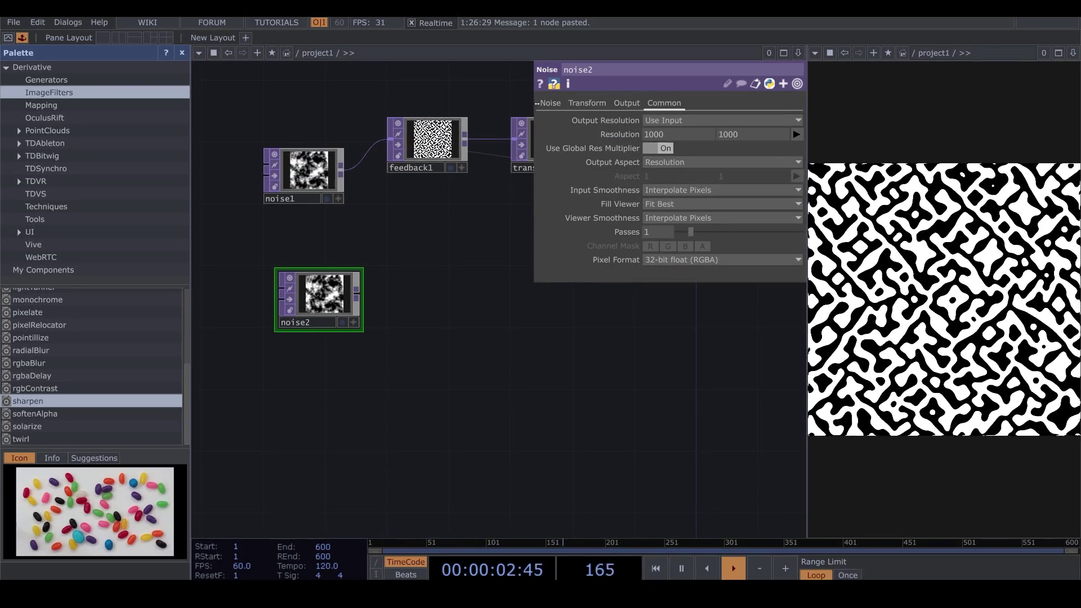
pyautogui.click(548, 102)
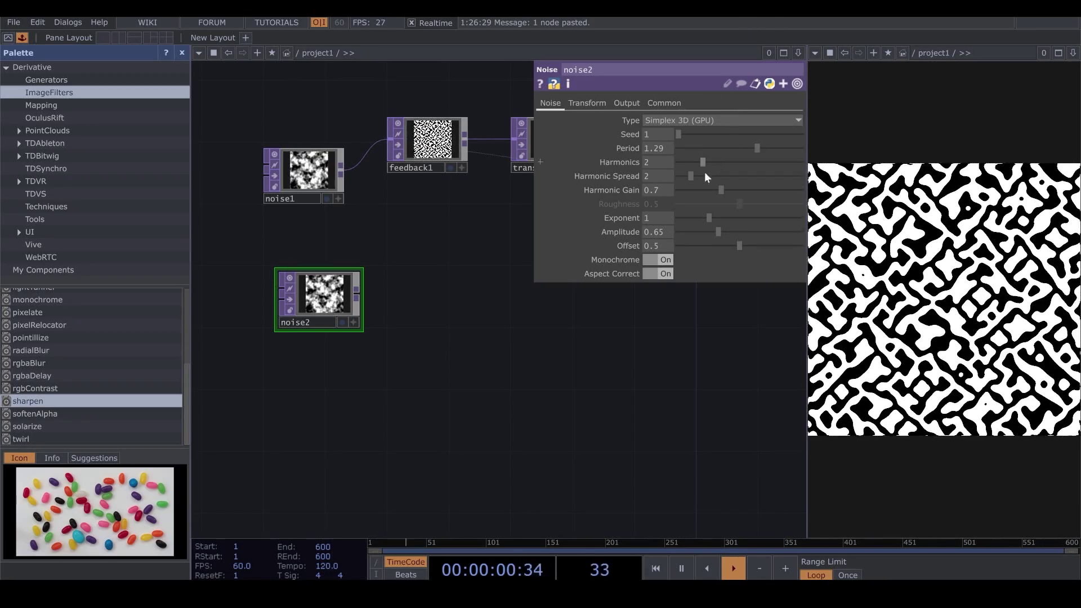
pyautogui.click(662, 261)
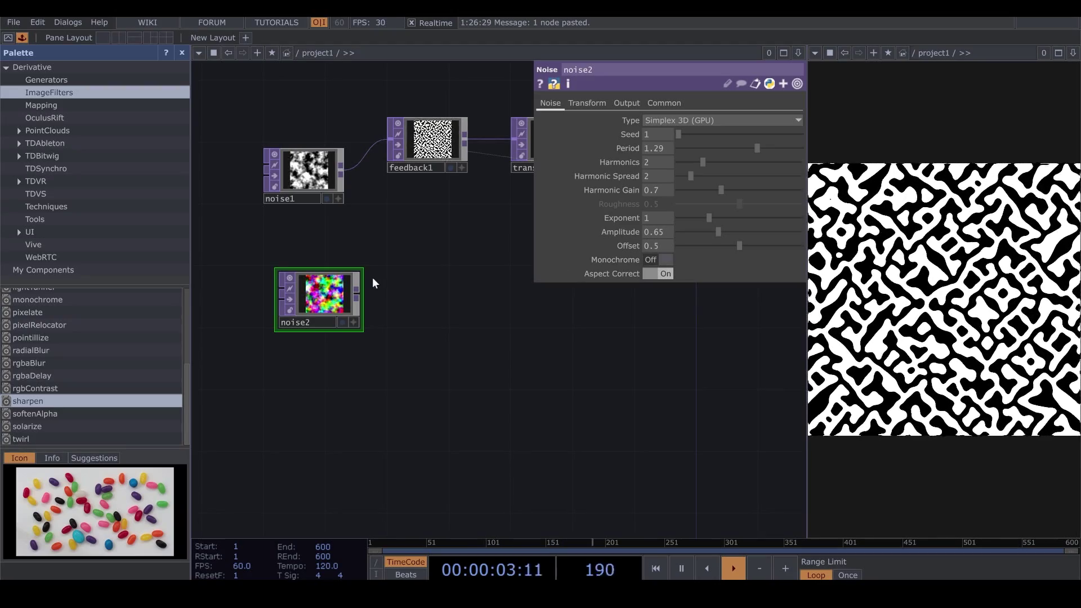
pyautogui.click(796, 83)
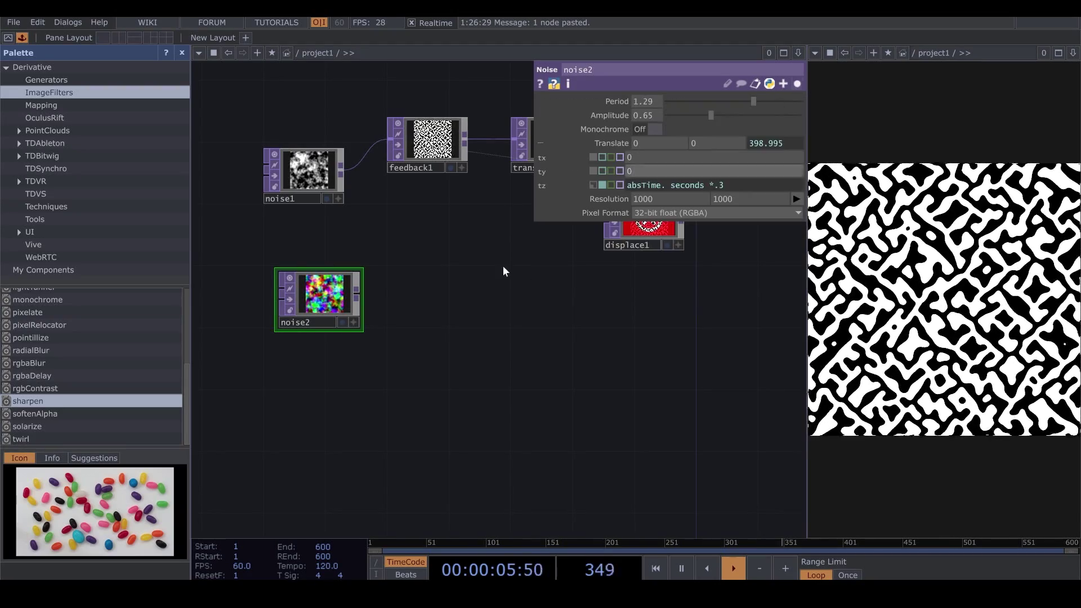
# Close the Palette and connect noise2's output to the second input of displace1.
pyautogui.moveTo(504, 272); pyautogui.dragTo(446, 337, button='middle')
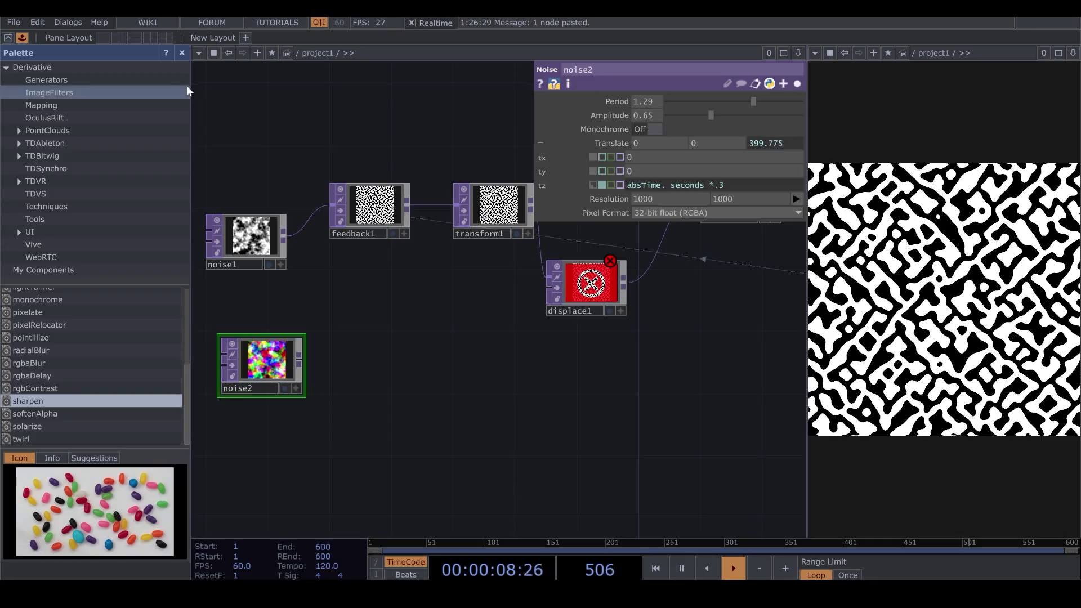
pyautogui.click(182, 52)
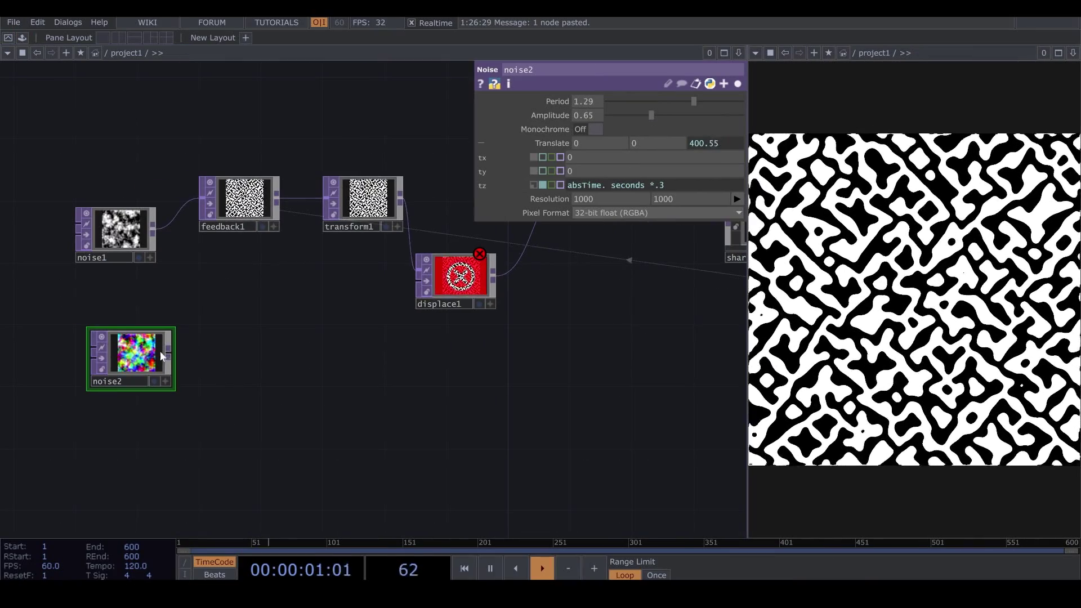
pyautogui.moveTo(168, 352); pyautogui.dragTo(418, 280)
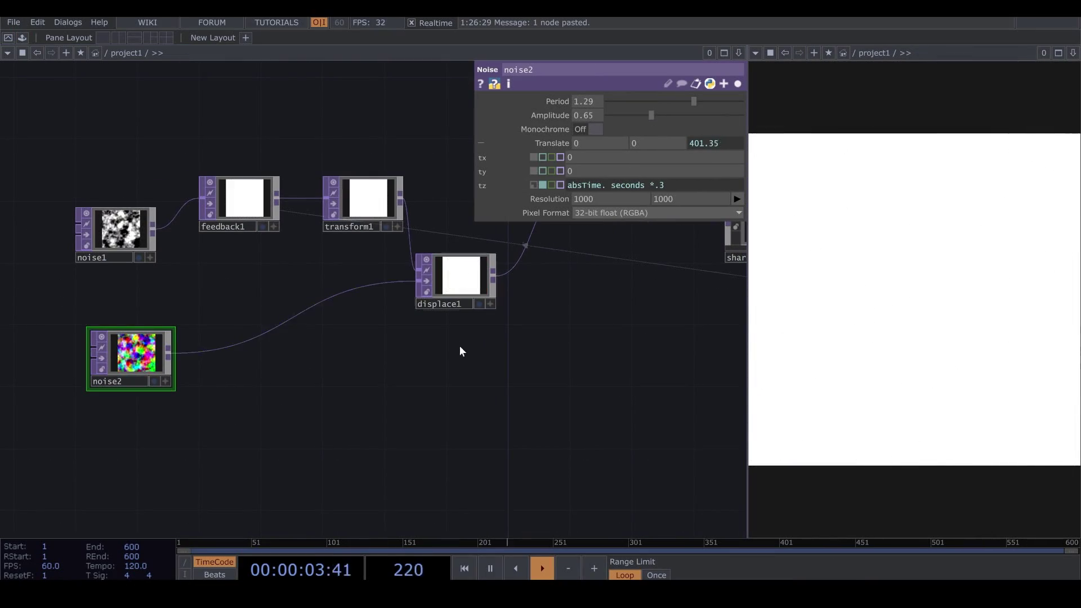
# Set the Displace operator's Displace Weight to .005 on both axes.
pyautogui.moveTo(459, 345); pyautogui.dragTo(437, 365)
pyautogui.click(441, 294)
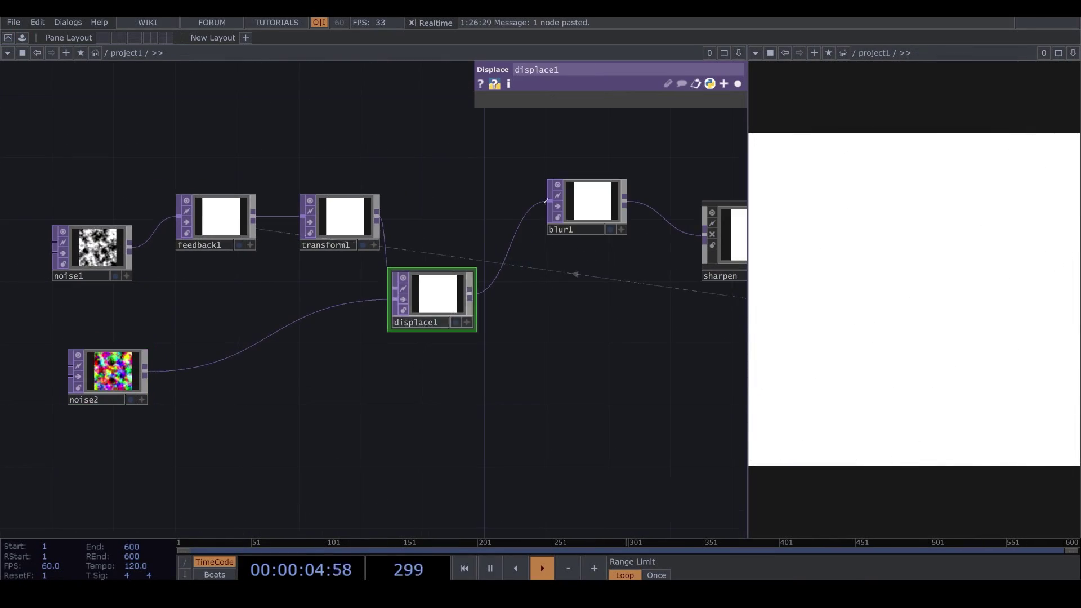
pyautogui.click(738, 84)
pyautogui.write('.005')
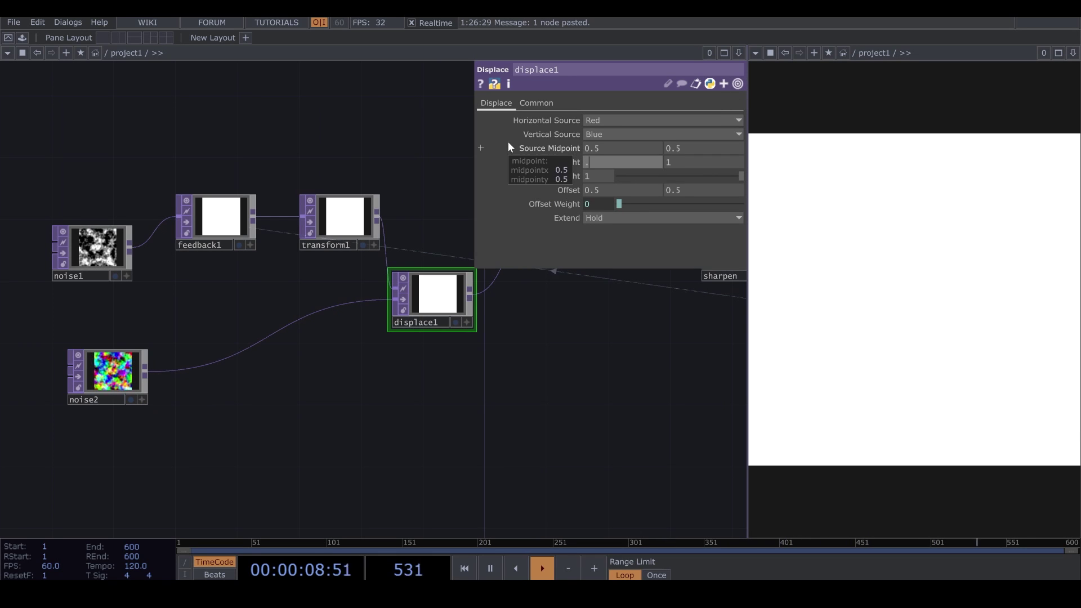
pyautogui.press('Return')
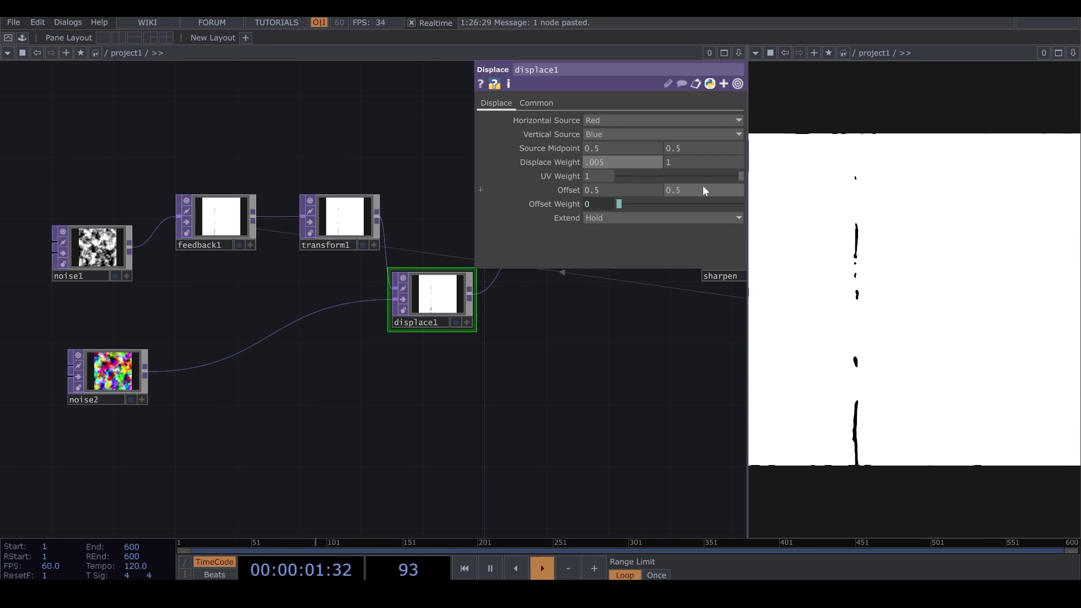
pyautogui.click(671, 151)
pyautogui.write('.005')
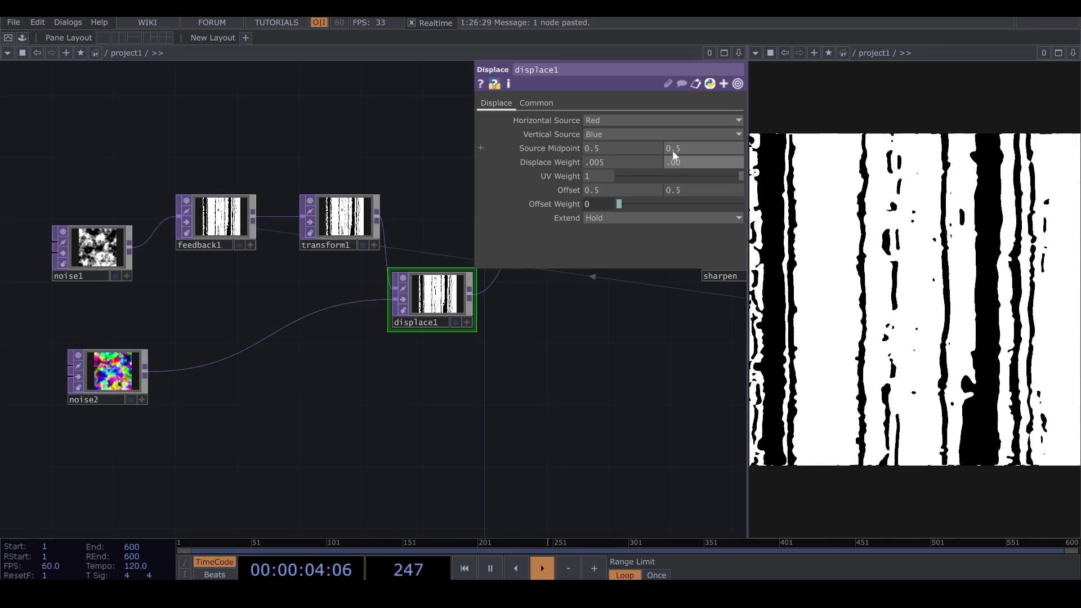
pyautogui.press('Return')
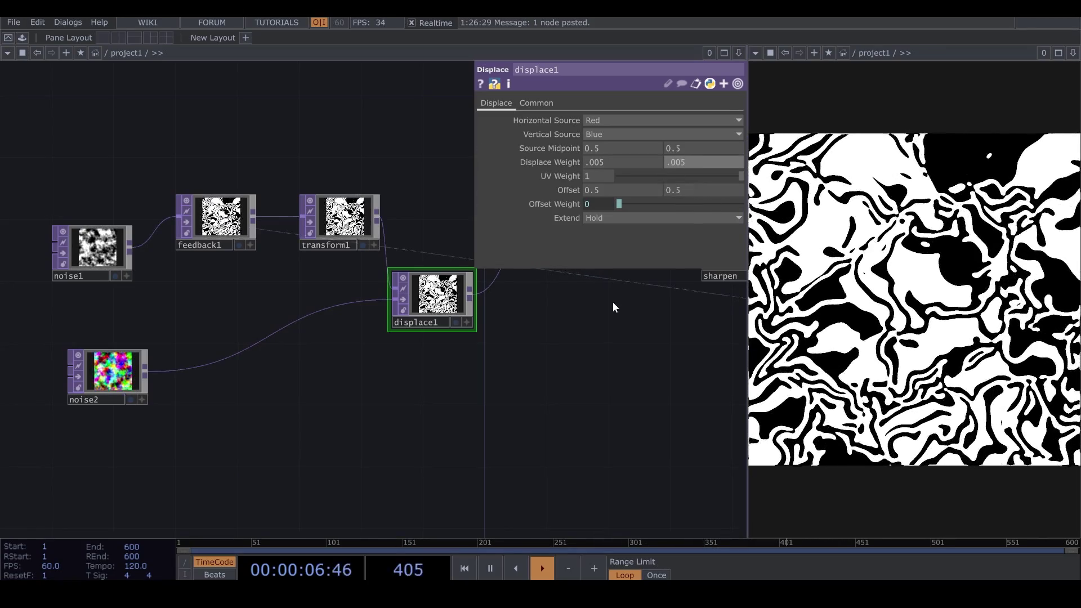
# Pulse the Feedback's reset to restart the pattern, and show only its non-default parameters.
pyautogui.click(217, 221)
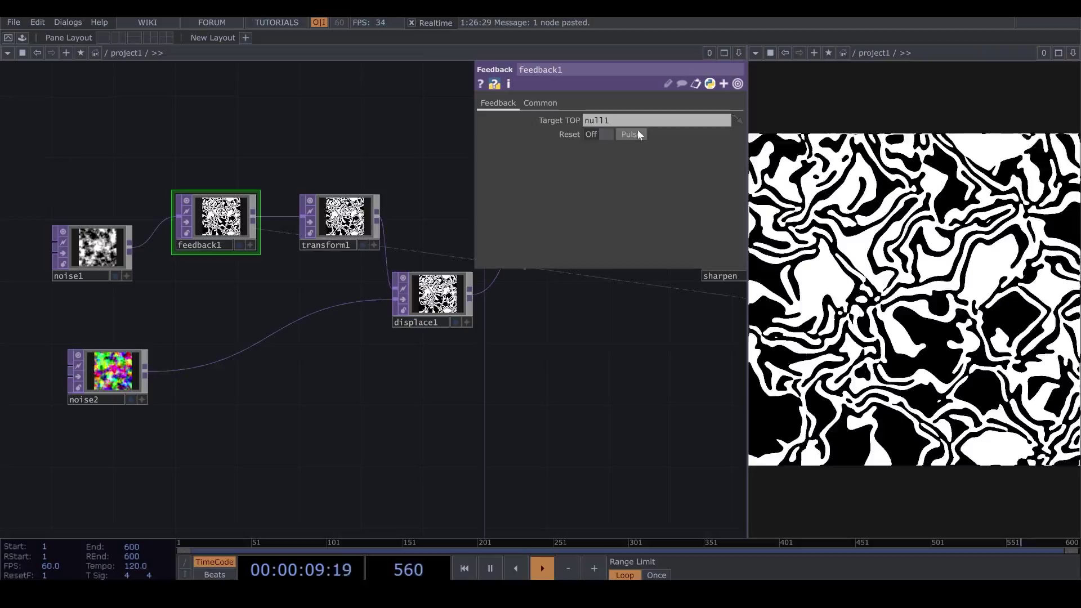
pyautogui.click(638, 133)
pyautogui.click(737, 84)
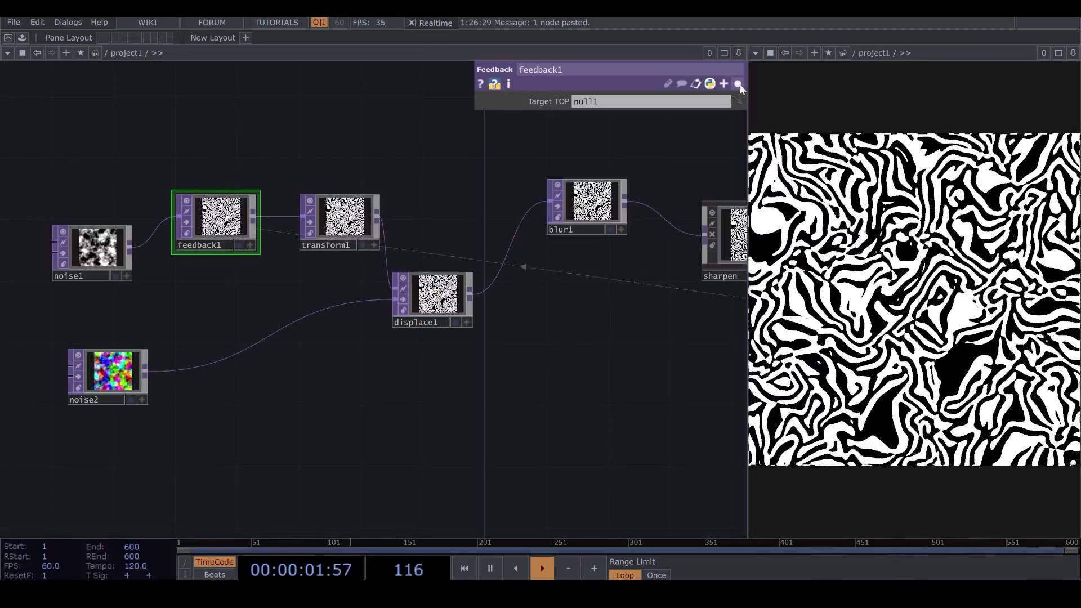
# Set the Period of noise2 to 3.
pyautogui.moveTo(377, 371); pyautogui.dragTo(476, 333)
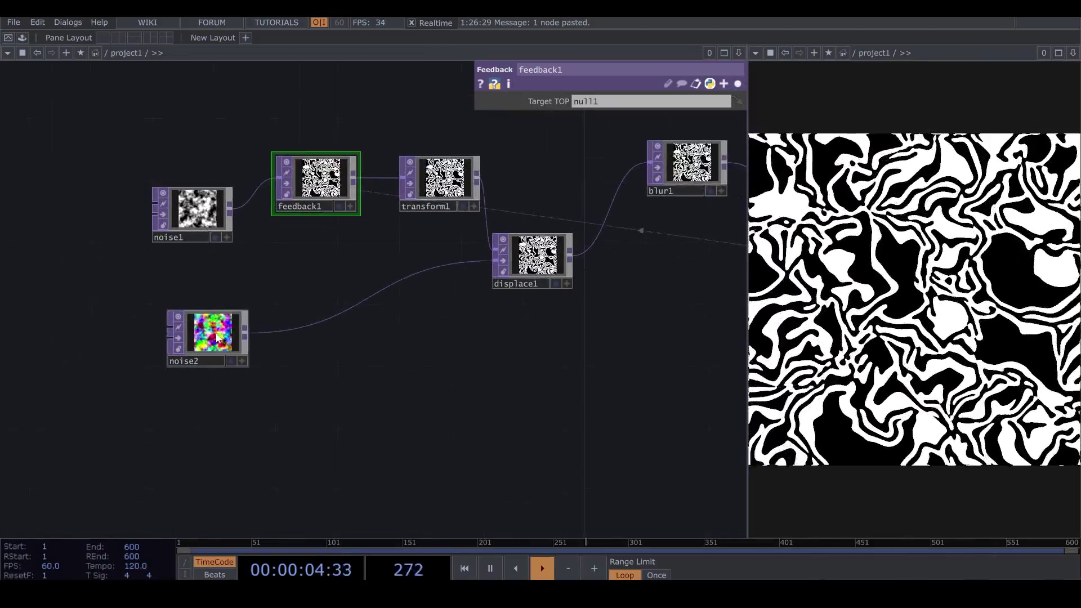
pyautogui.click(207, 334)
pyautogui.click(735, 84)
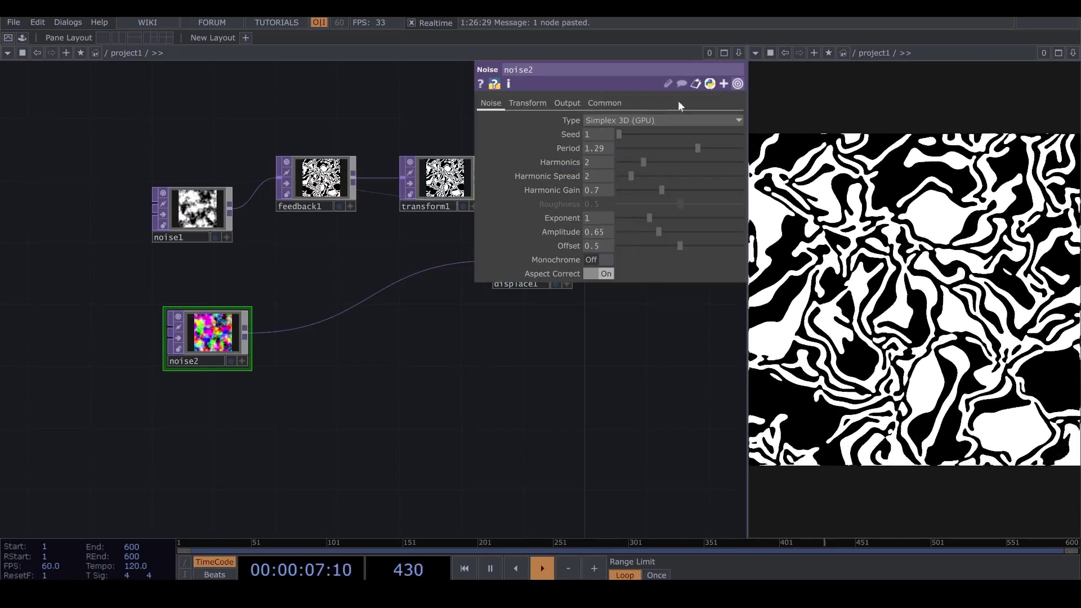
pyautogui.write('3')
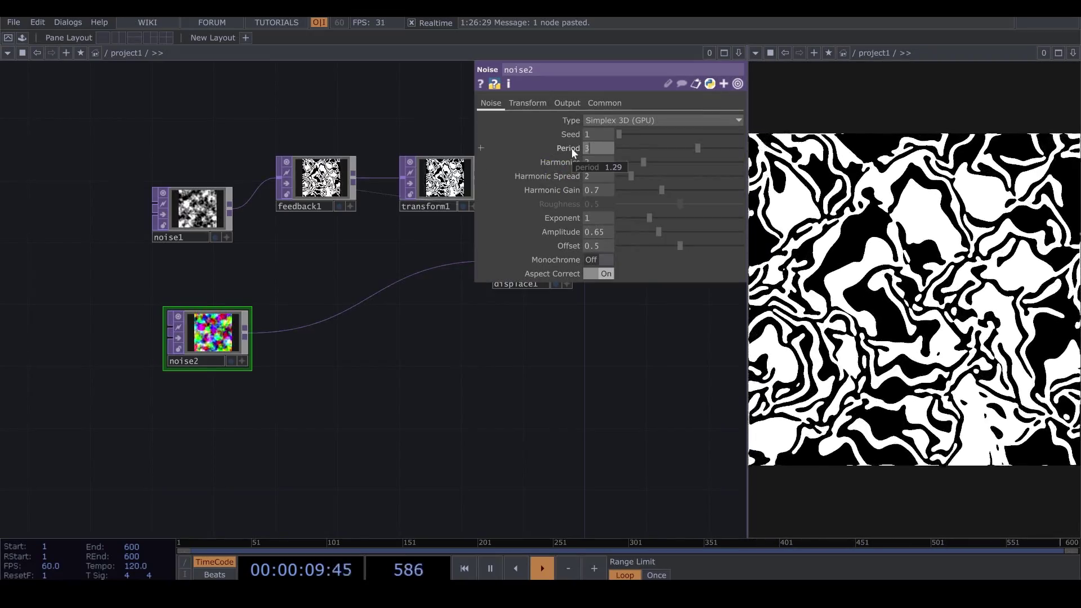
pyautogui.press('Return')
# Set the Harmonics of noise2 to 5.
pyautogui.scroll(3, 272, 375)
pyautogui.moveTo(271, 375); pyautogui.dragTo(340, 376)
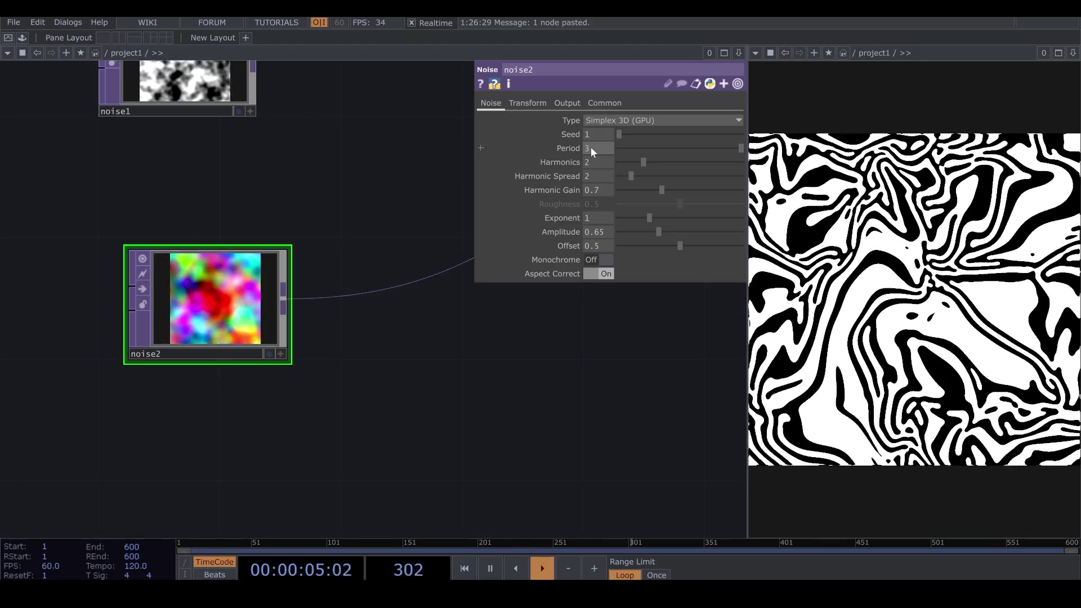
pyautogui.click(589, 162)
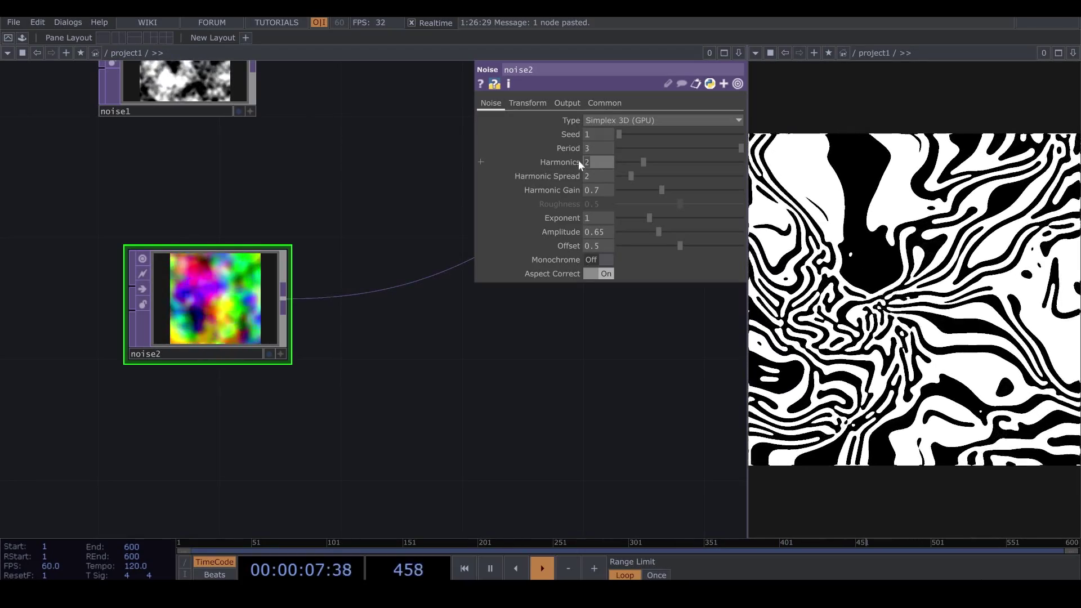
pyautogui.write('5')
pyautogui.press('Return')
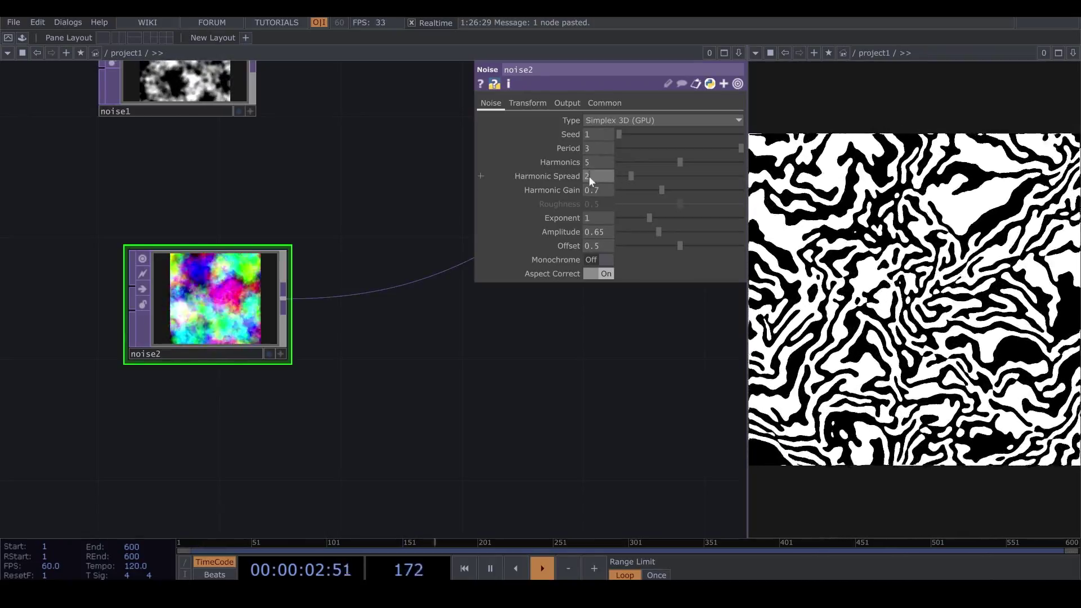
# Set noise2's Harmonic Spread to 1.9 and Harmonic Gain to 0.26, with only its non-default parameters shown.
pyautogui.click(589, 176)
pyautogui.write('1.9')
pyautogui.press('Return')
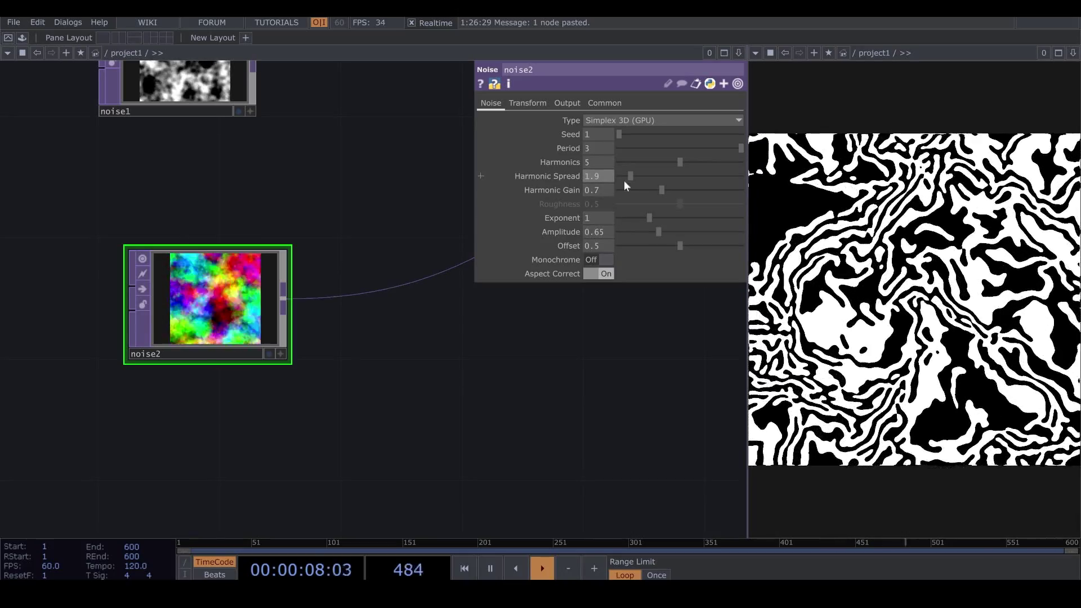
pyautogui.click(634, 189)
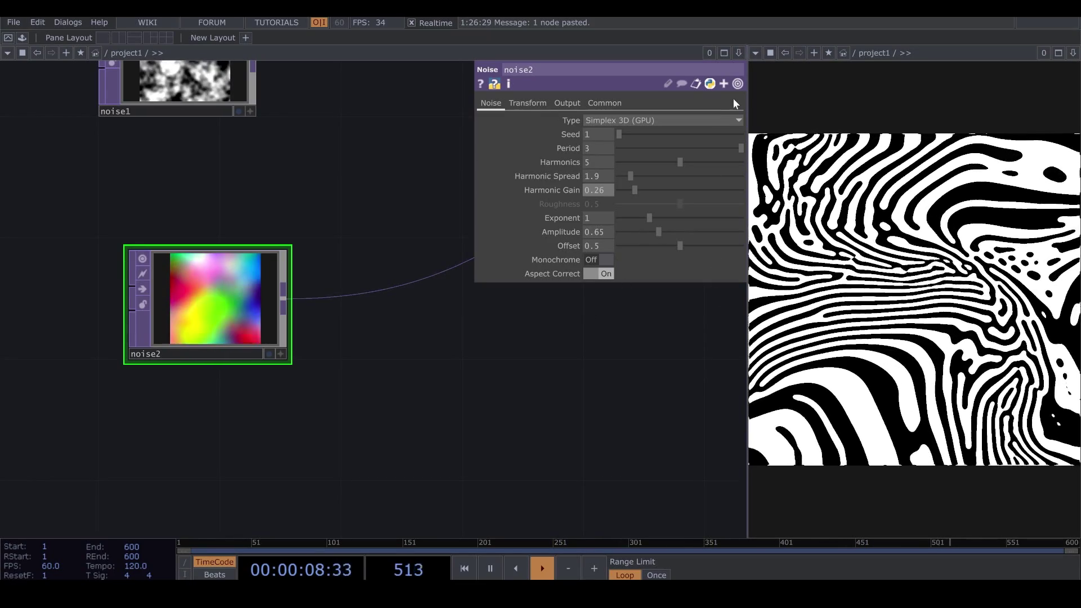
pyautogui.click(735, 84)
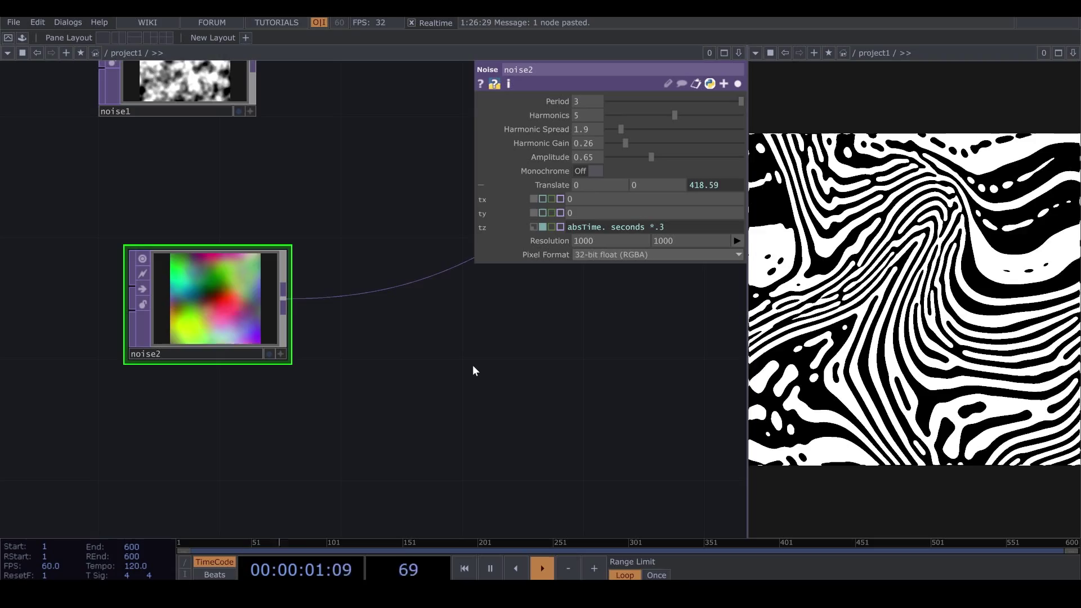
# Increase the Transform operator's scale to 1.012 on both axes.
pyautogui.scroll(-3, 484, 366)
pyautogui.moveTo(559, 386); pyautogui.dragTo(401, 406)
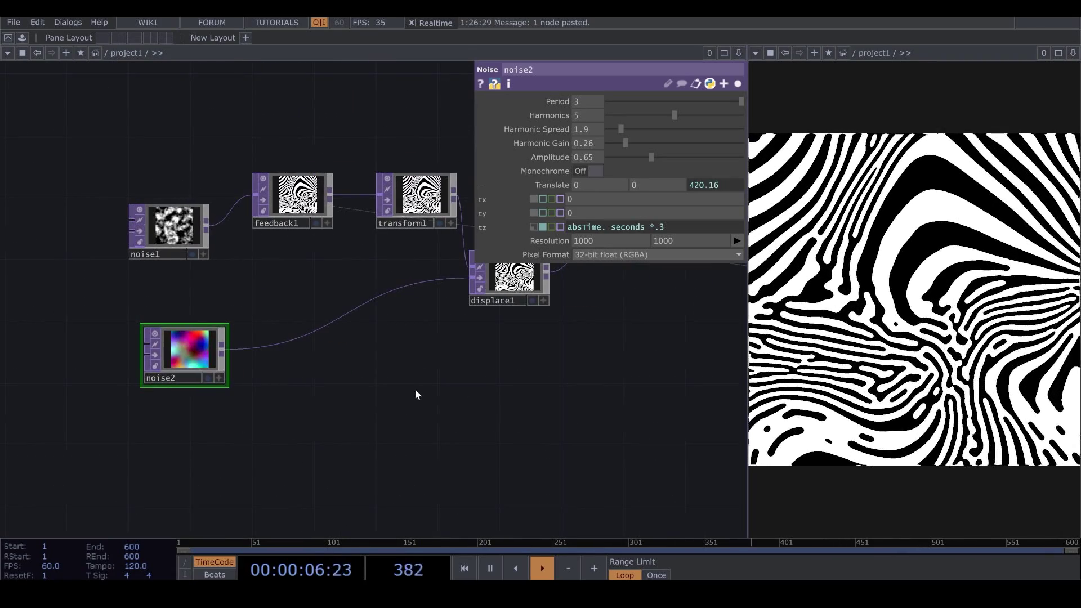
pyautogui.click(416, 202)
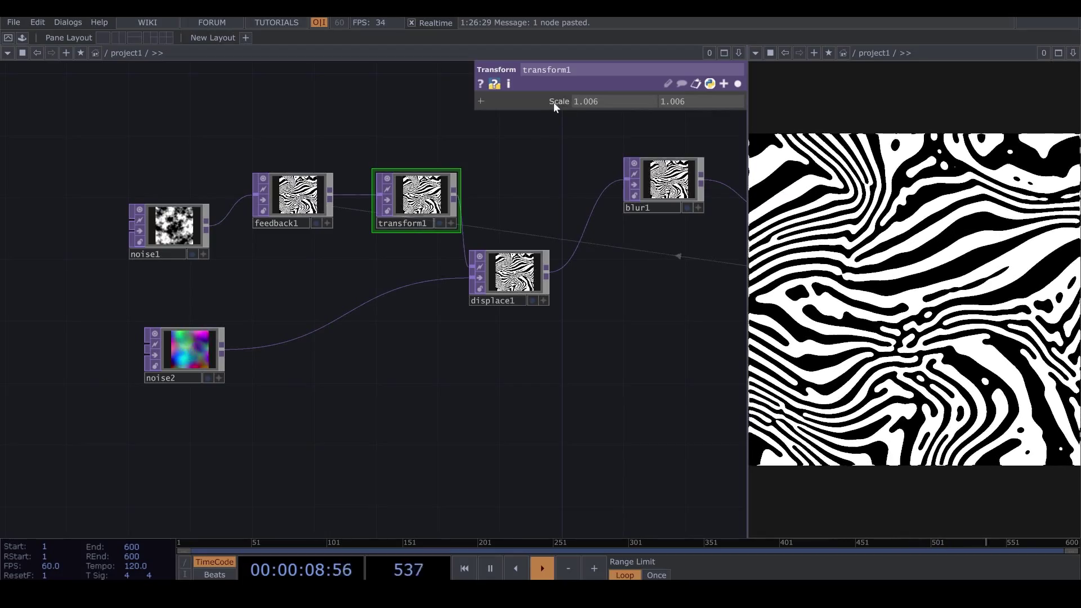
pyautogui.moveTo(553, 103); pyautogui.dragTo(520, 123, button='middle')
pyautogui.moveTo(548, 80); pyautogui.dragTo(554, 84, button='middle')
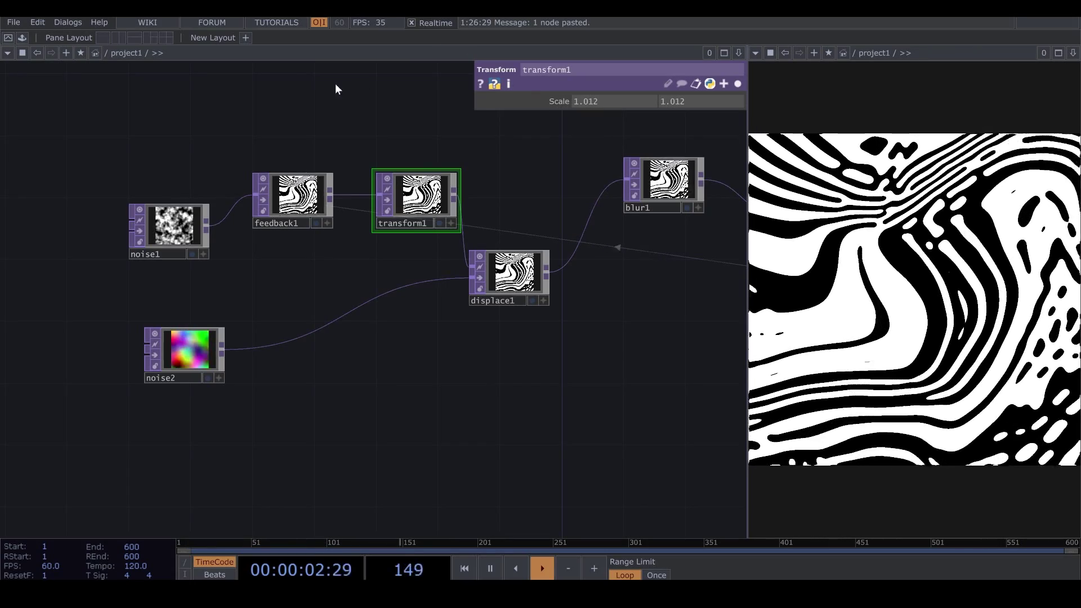
# Add a Noise CHOP in the empty area above the feedback network.
pyautogui.moveTo(328, 265); pyautogui.dragTo(353, 431)
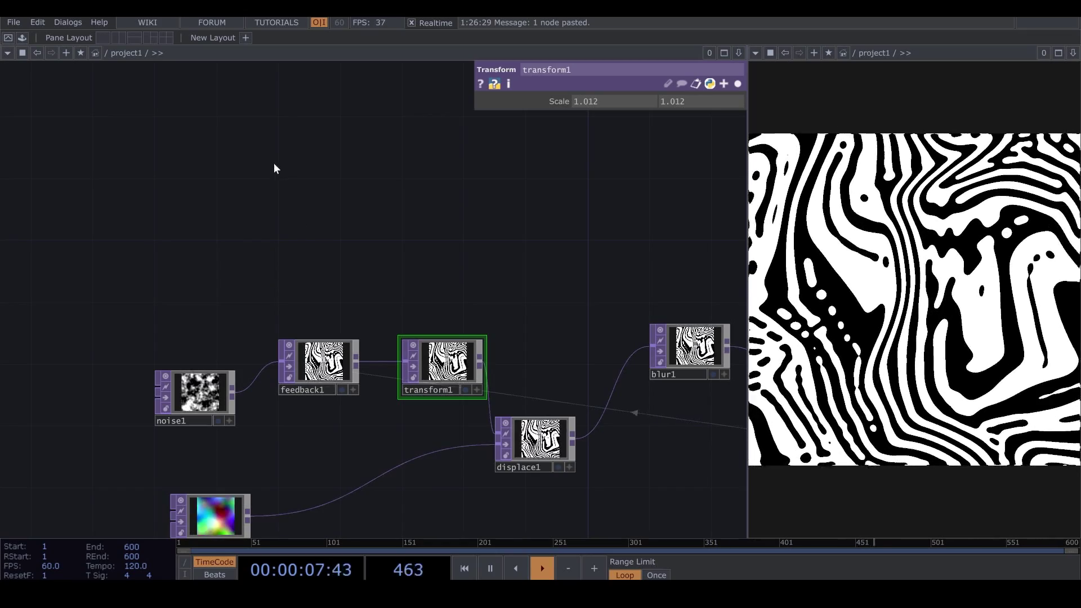
pyautogui.press('Tab')
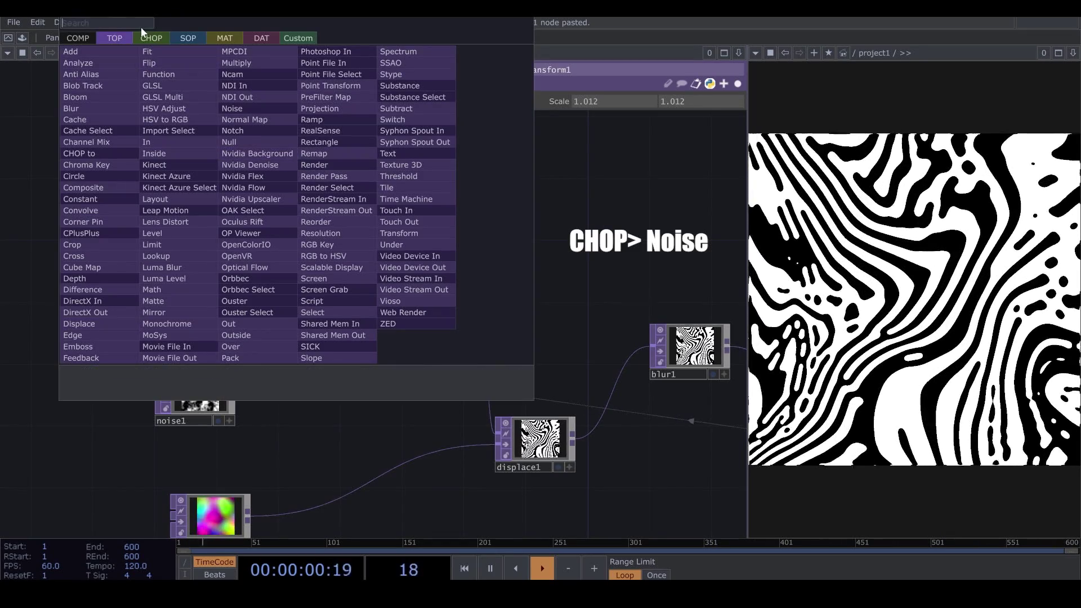
pyautogui.click(151, 38)
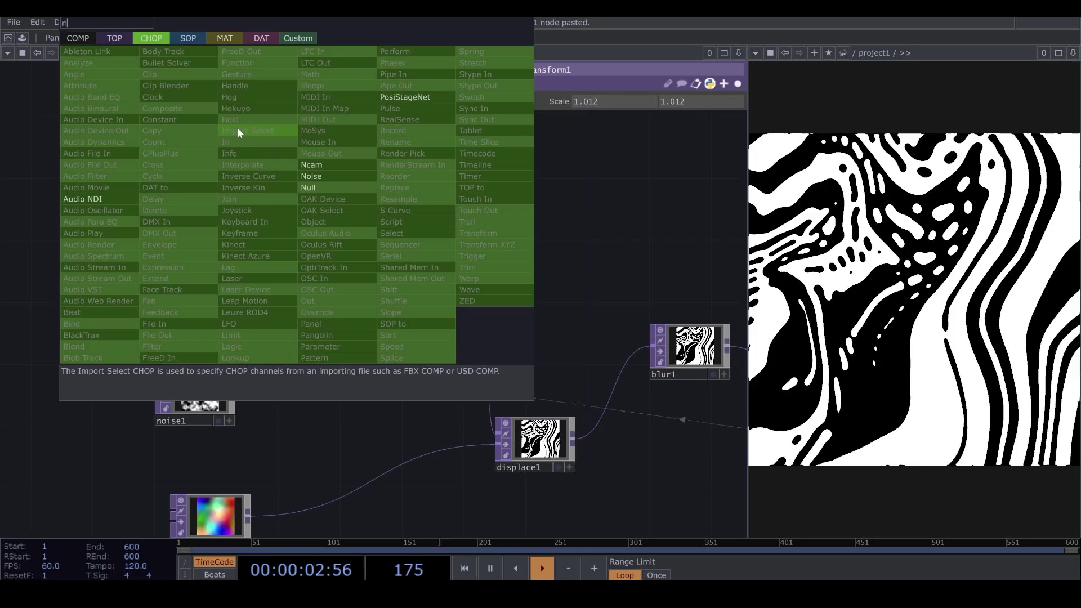
pyautogui.click(312, 177)
pyautogui.click(268, 160)
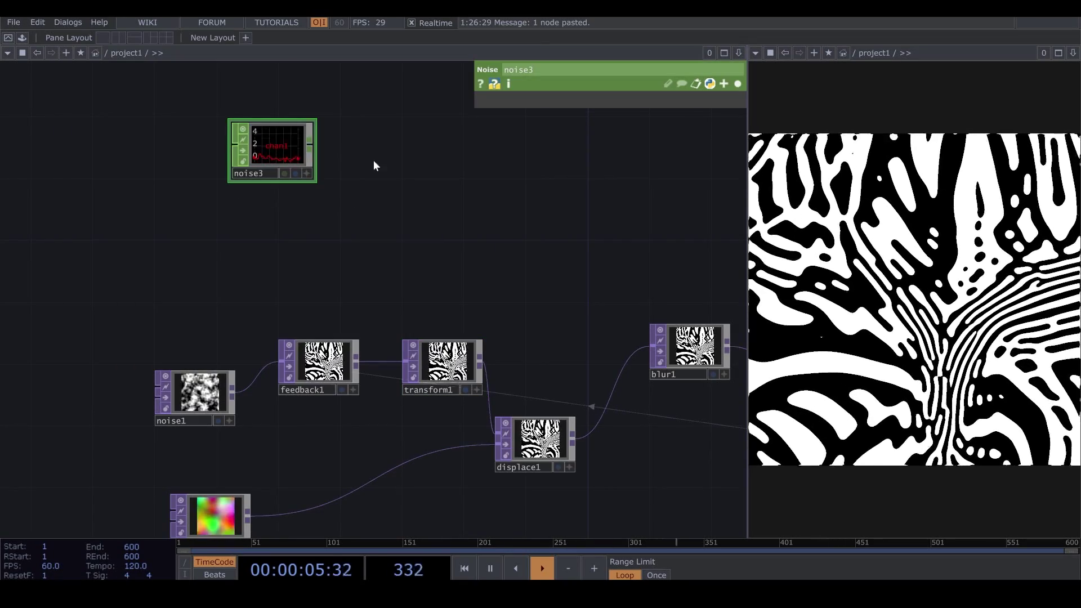
# Copy the absTime.seconds expression from noise1's Translate Z and use it as the Translate Z of noise3.
pyautogui.click(204, 396)
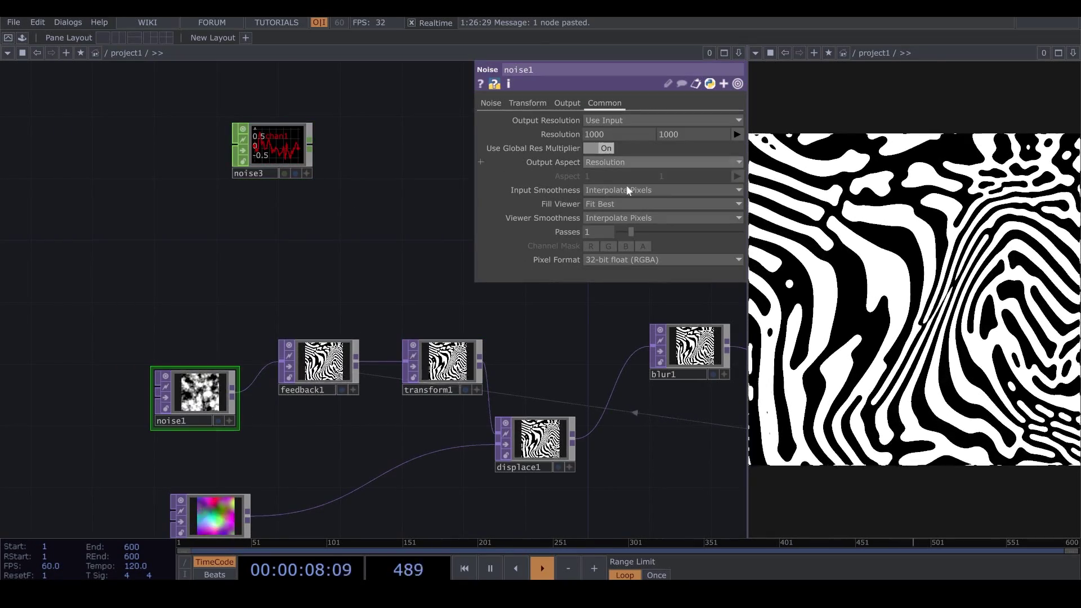
pyautogui.click(541, 103)
pyautogui.moveTo(644, 192); pyautogui.dragTo(551, 194)
pyautogui.hotkey('ctrl', 'c')
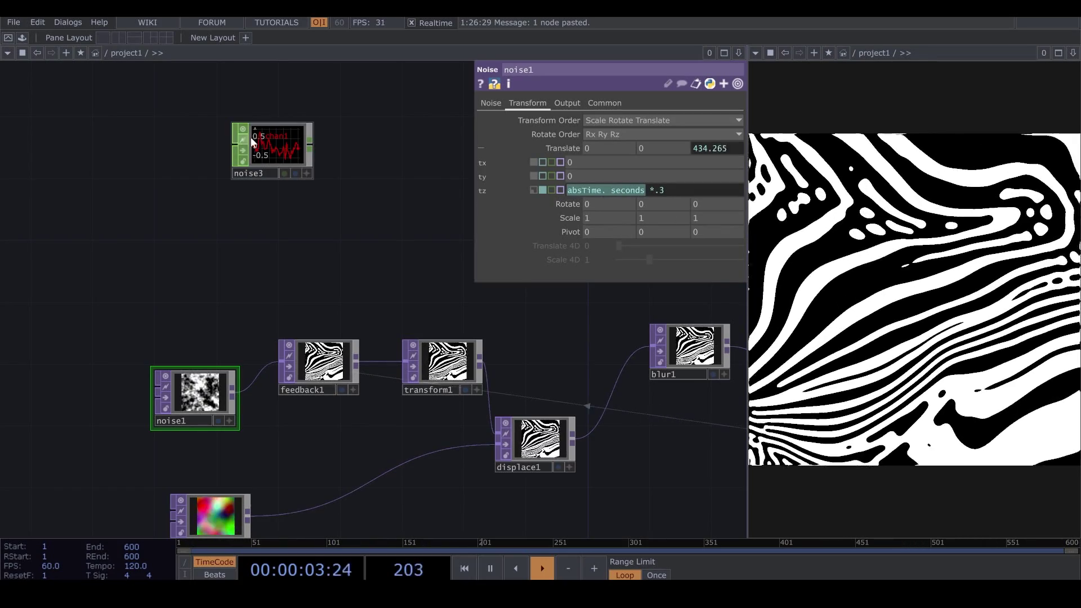
pyautogui.click(251, 137)
pyautogui.click(527, 103)
pyautogui.click(567, 148)
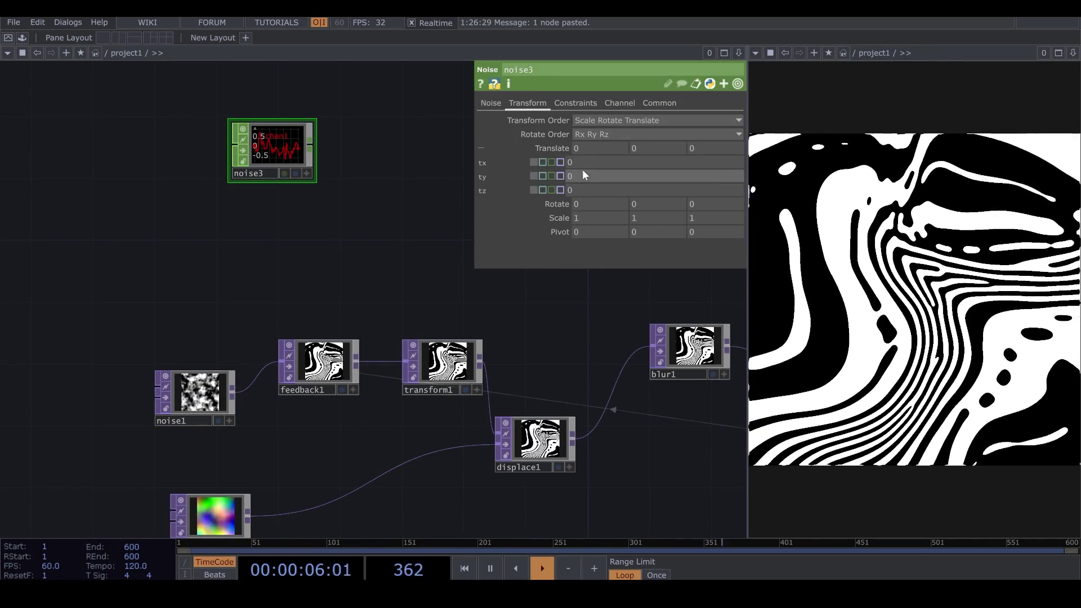
pyautogui.hotkey('ctrl', 'v')
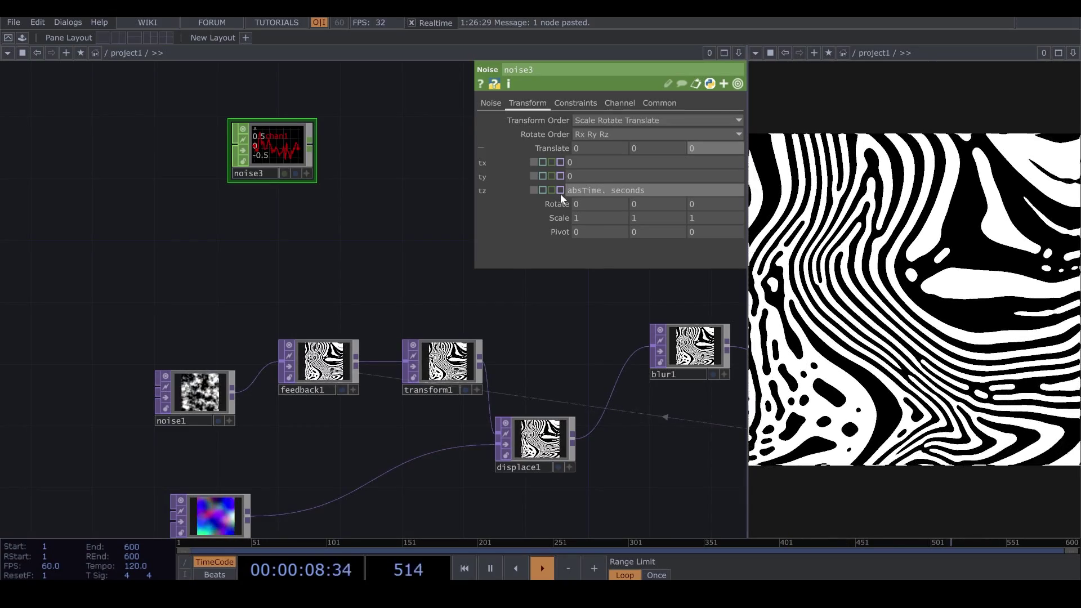
pyautogui.press('Return')
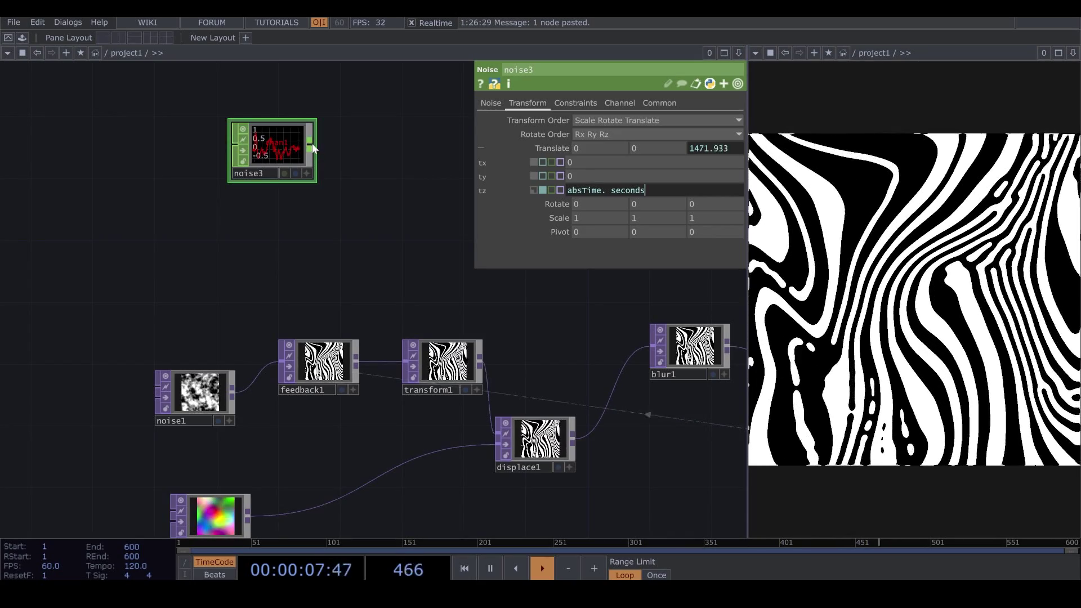
# Add an Analyze CHOP after noise3, set its Function to RMS Power, and show only its non-default parameters.
pyautogui.press('Tab')
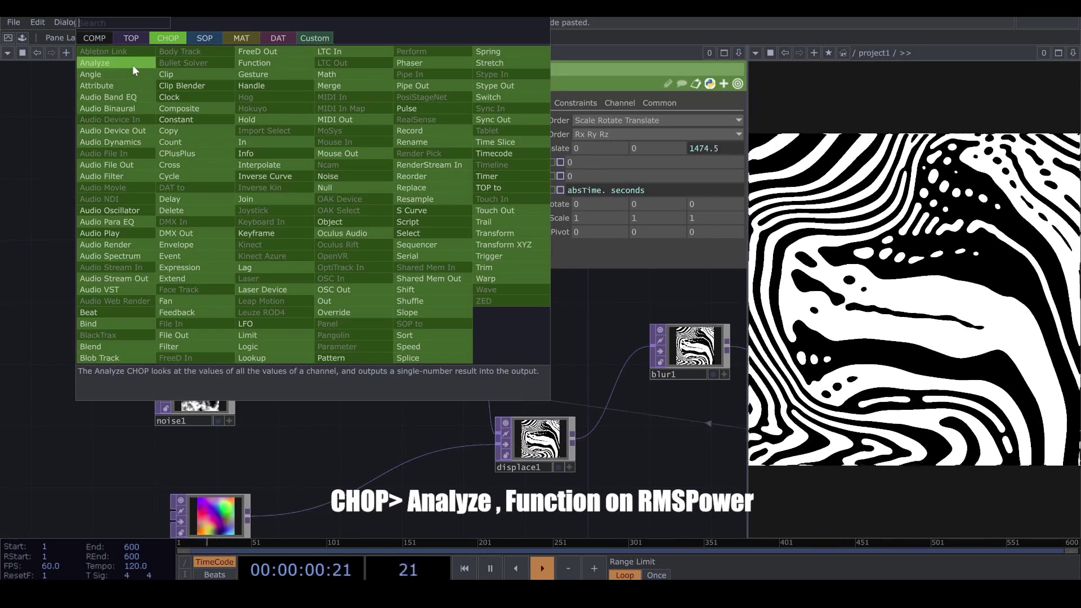
pyautogui.click(133, 66)
pyautogui.click(384, 144)
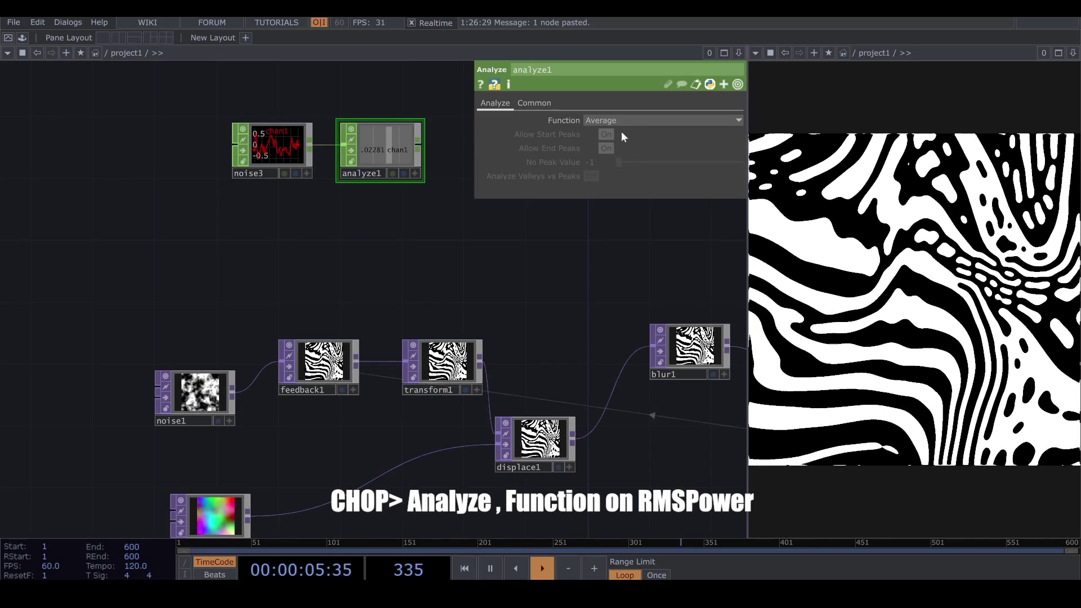
pyautogui.click(625, 120)
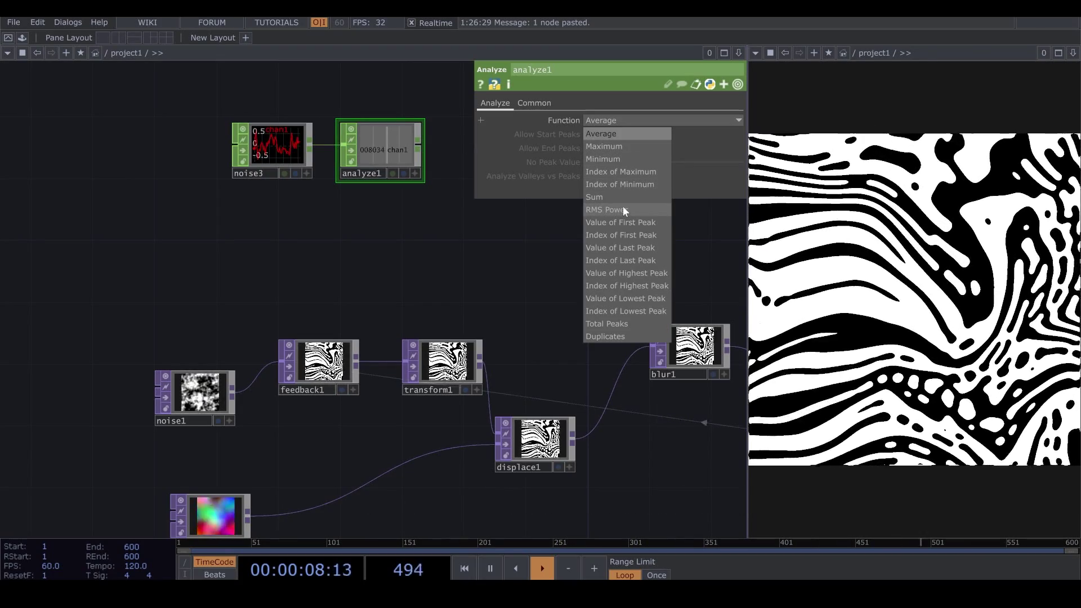
pyautogui.click(623, 209)
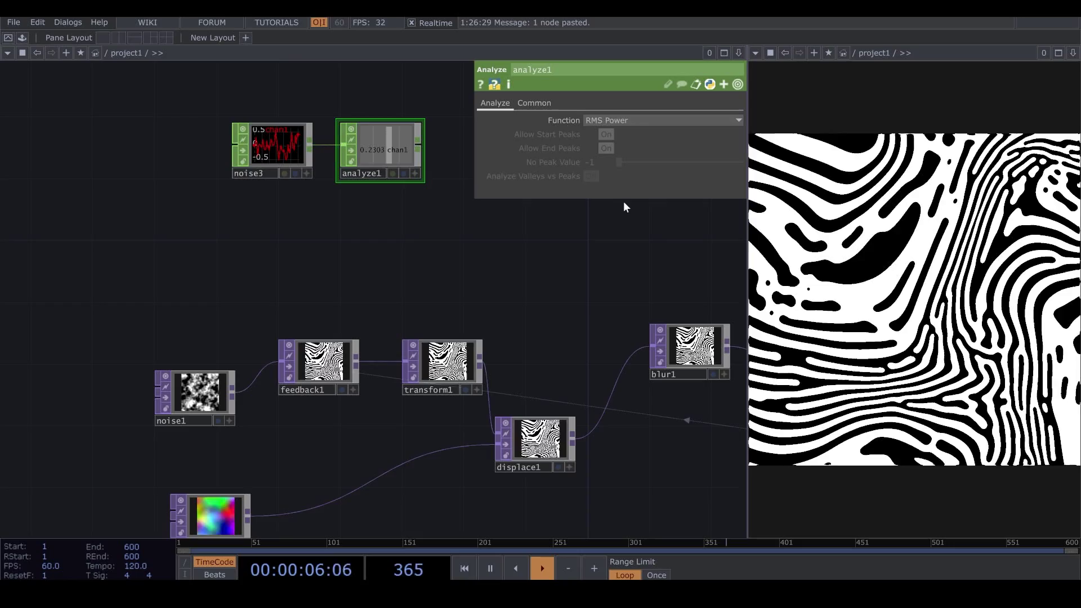
pyautogui.click(736, 84)
# Space out noise3 and analyze1, and add a Math CHOP connected to analyze1's output.
pyautogui.moveTo(431, 224); pyautogui.dragTo(387, 243)
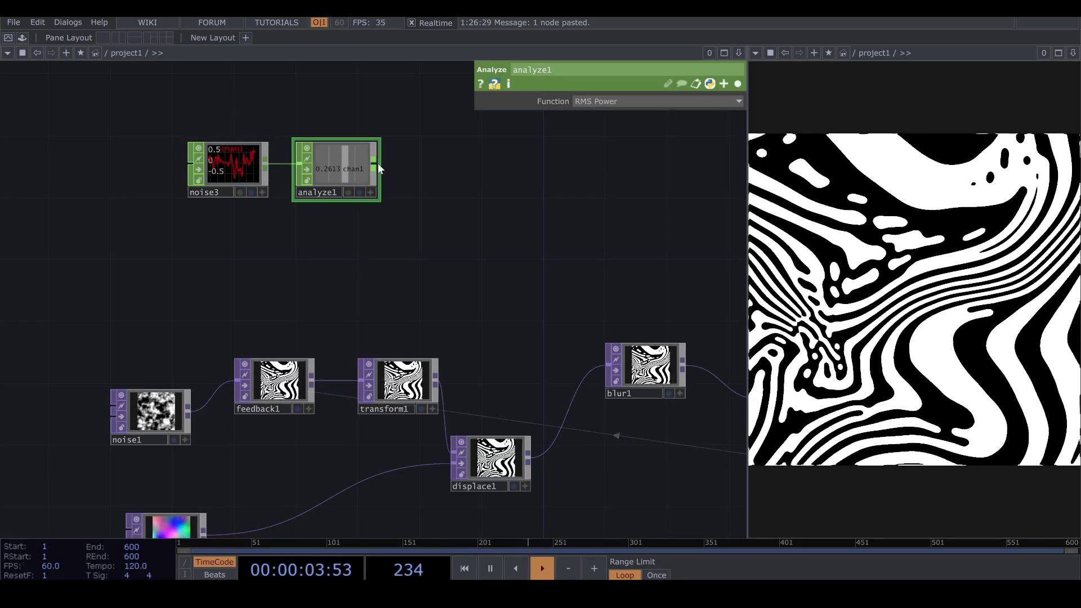
pyautogui.moveTo(222, 180); pyautogui.dragTo(160, 196)
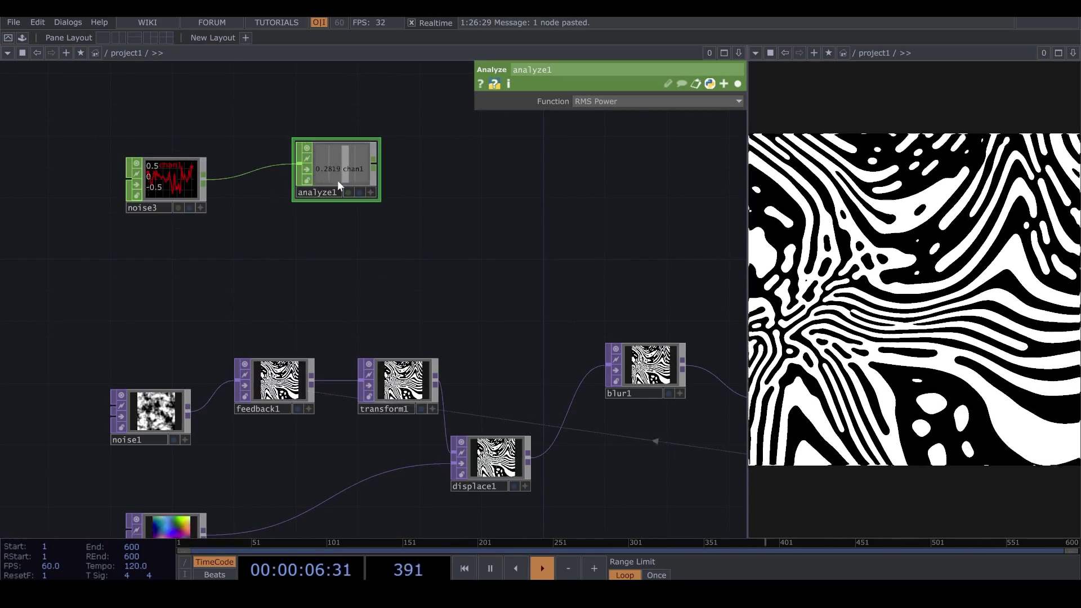
pyautogui.moveTo(354, 175); pyautogui.dragTo(323, 190)
pyautogui.click(347, 179)
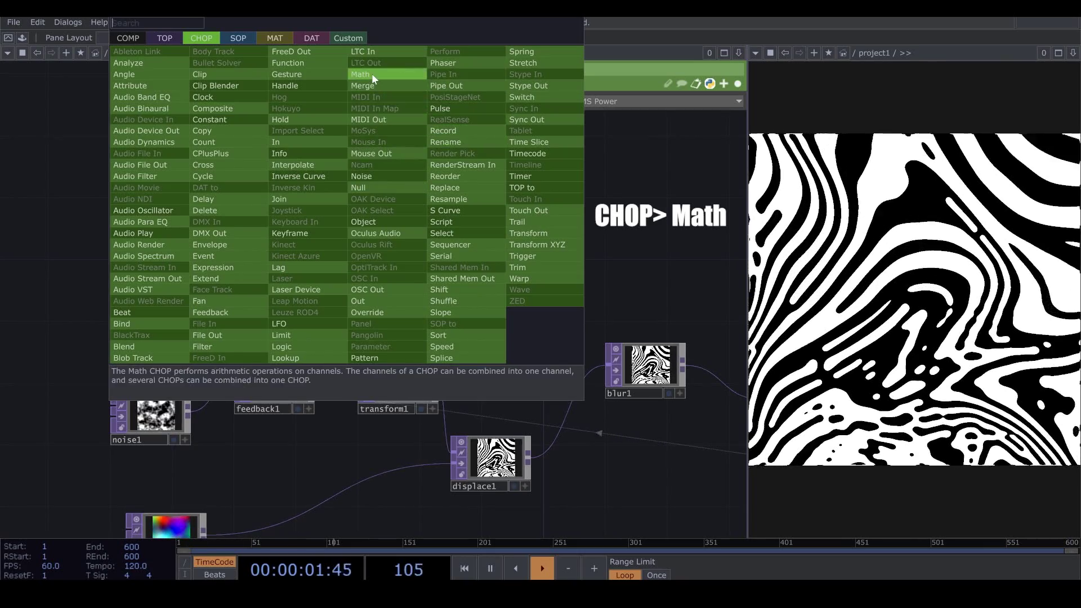
pyautogui.click(371, 73)
pyautogui.click(448, 168)
pyautogui.scroll(3, 309, 193)
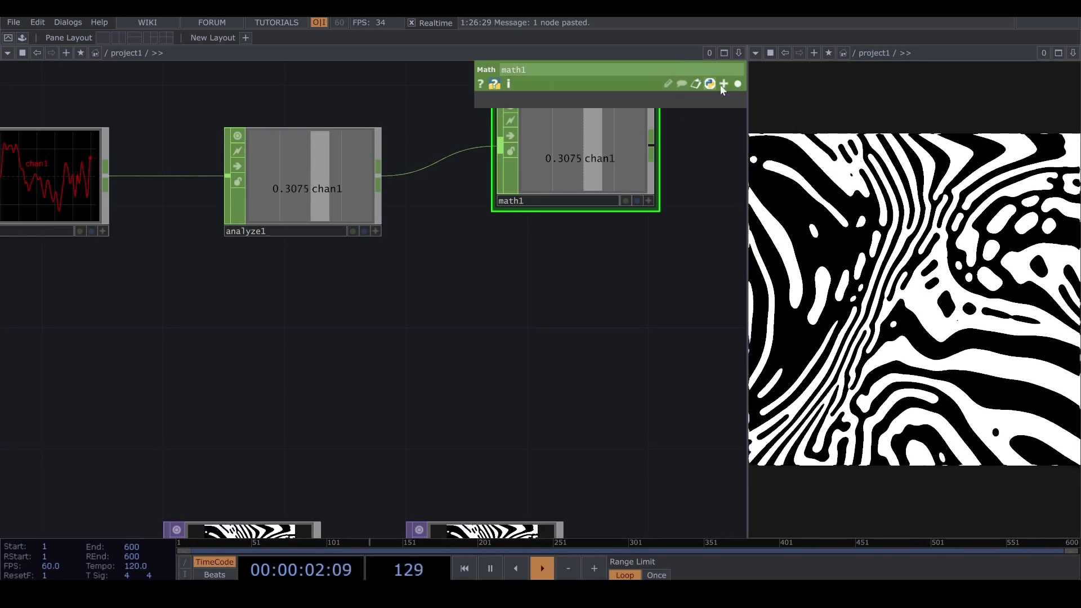
# Show all parameters of math1 and set its From Range to 0.2 and 0.4.
pyautogui.click(738, 84)
pyautogui.moveTo(421, 296); pyautogui.dragTo(130, 351)
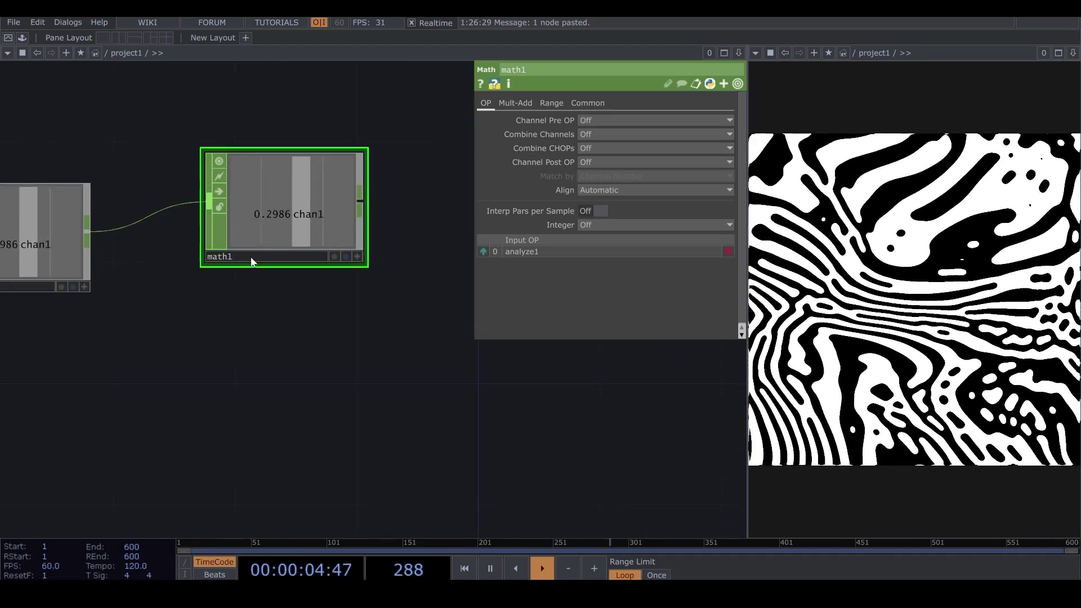
pyautogui.click(551, 104)
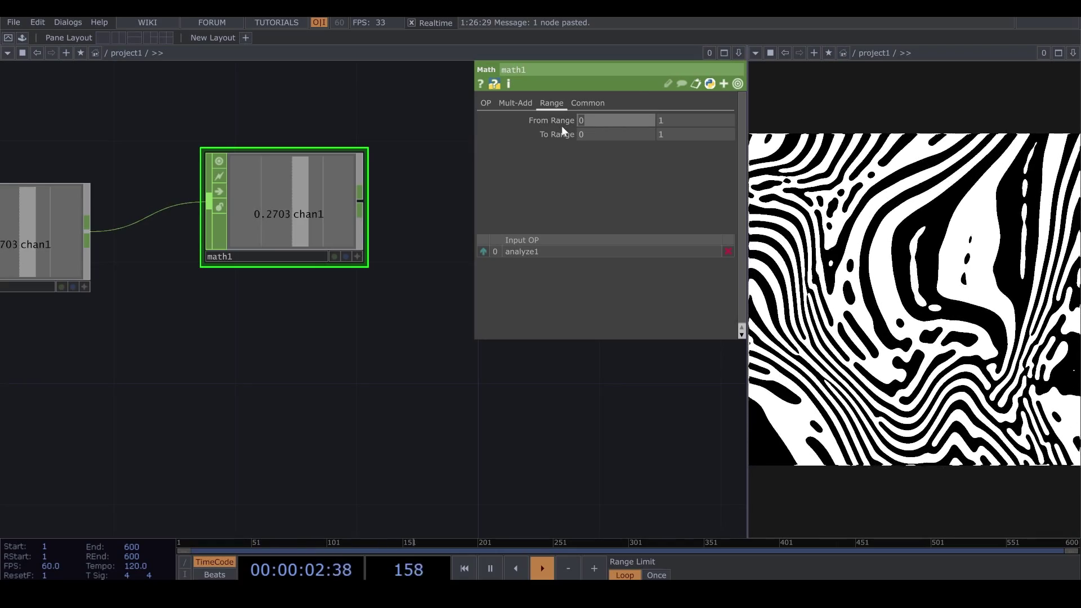
pyautogui.write('.2')
pyautogui.press('Return')
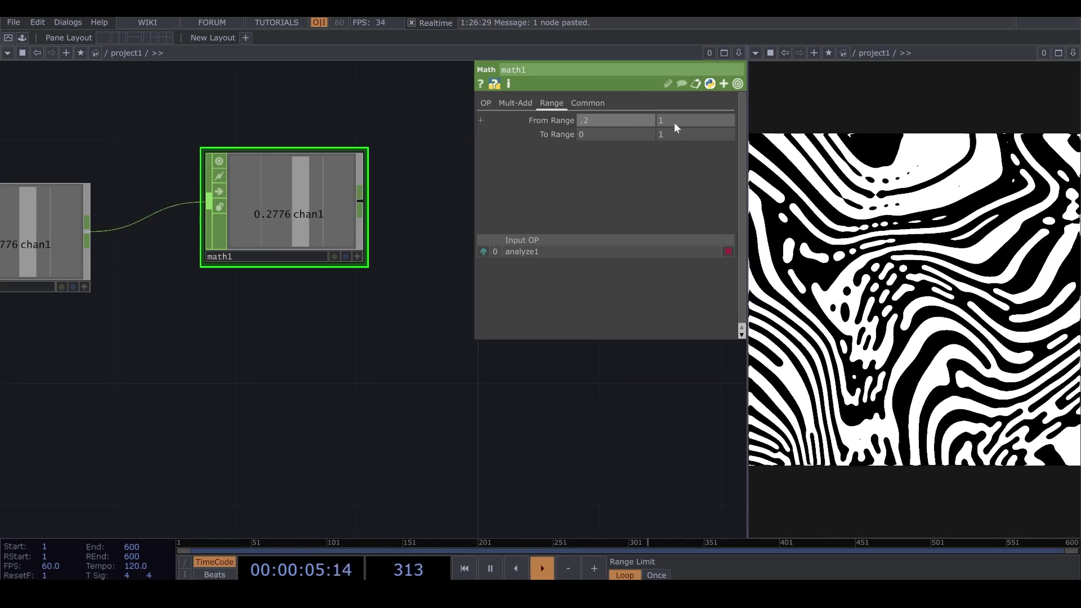
pyautogui.write('.4')
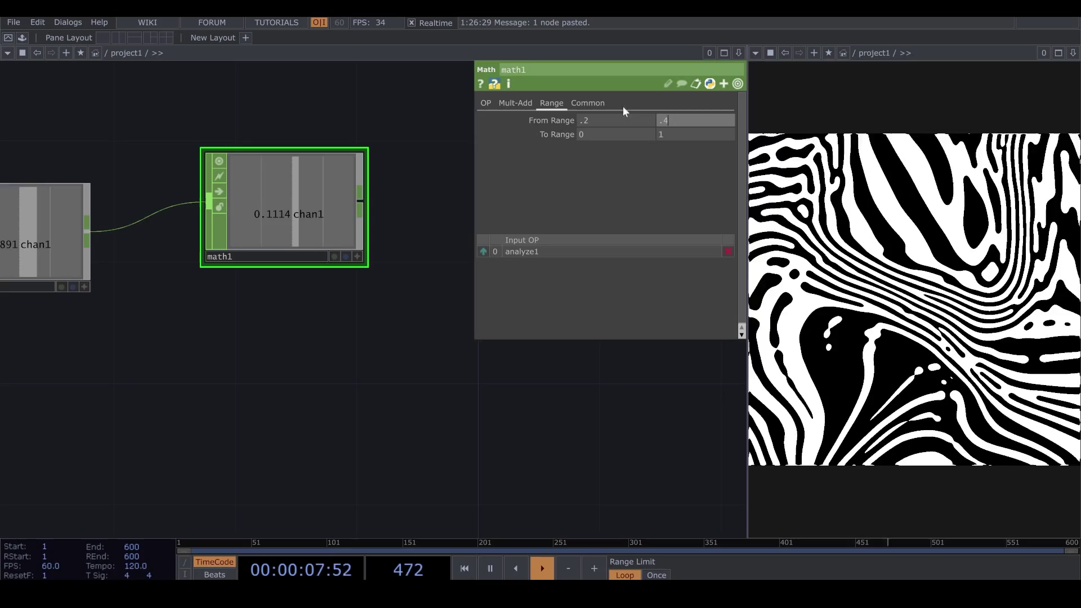
pyautogui.press('Return')
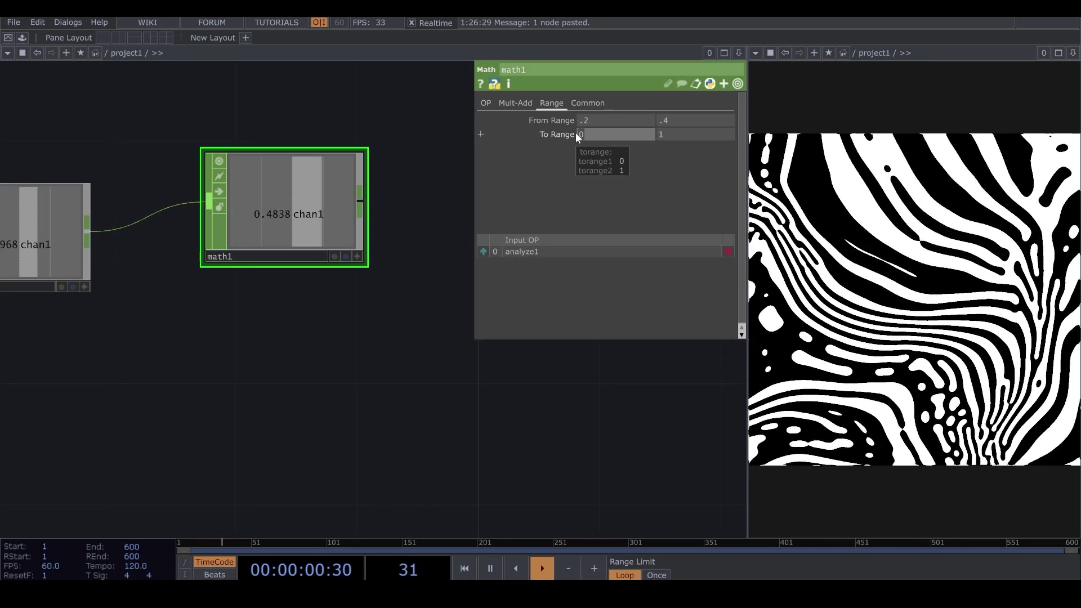
# Set math1's To Range to 0.99 and 1.3, and show only its non-default parameters.
pyautogui.write('.99')
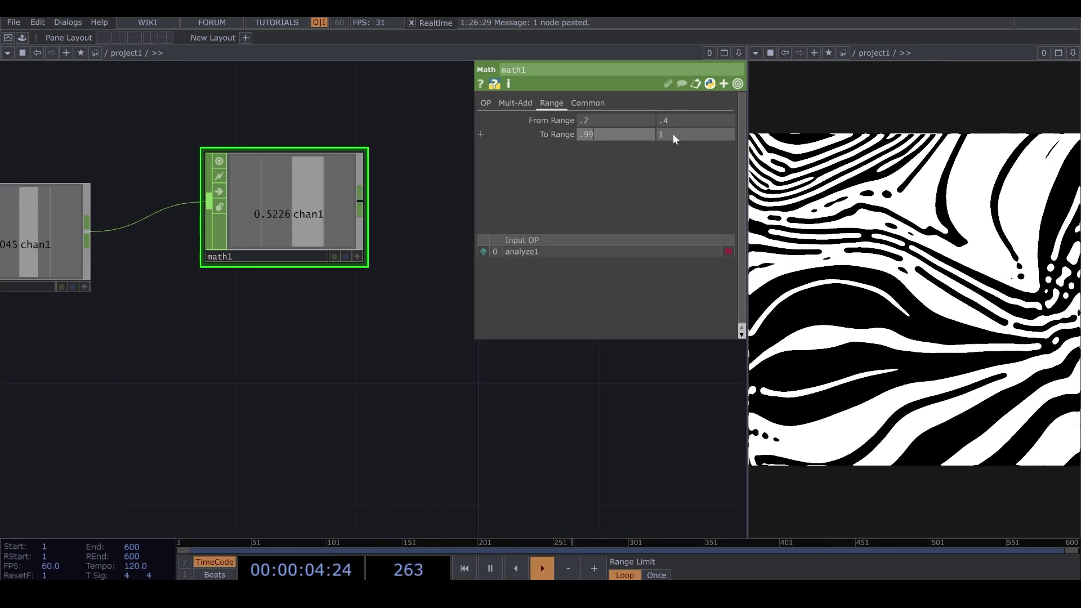
pyautogui.press('Tab')
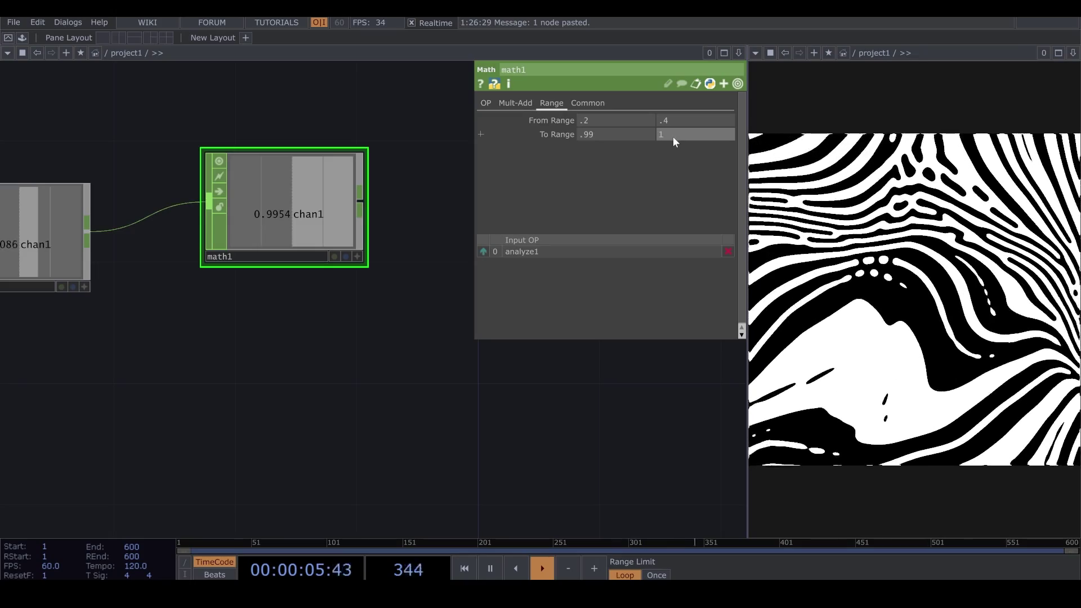
pyautogui.write('1.3')
pyautogui.press('Return')
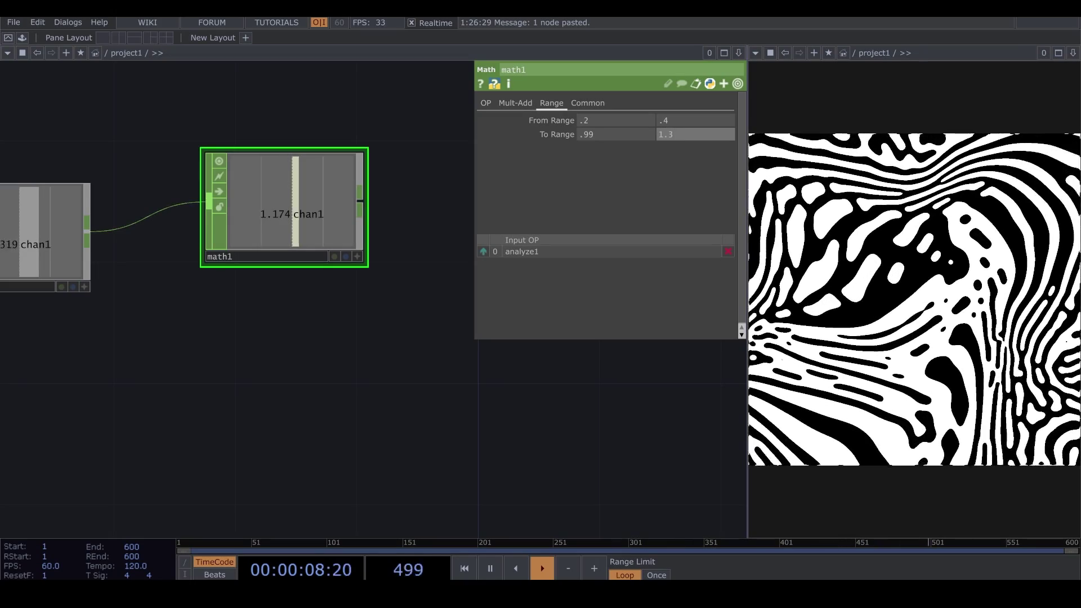
pyautogui.click(737, 85)
# Drive both Scale values of transform1 with a CHOP reference to math1's chan1, and show all of transform1's parameters.
pyautogui.scroll(-3, 417, 220)
pyautogui.moveTo(439, 299); pyautogui.dragTo(417, 200)
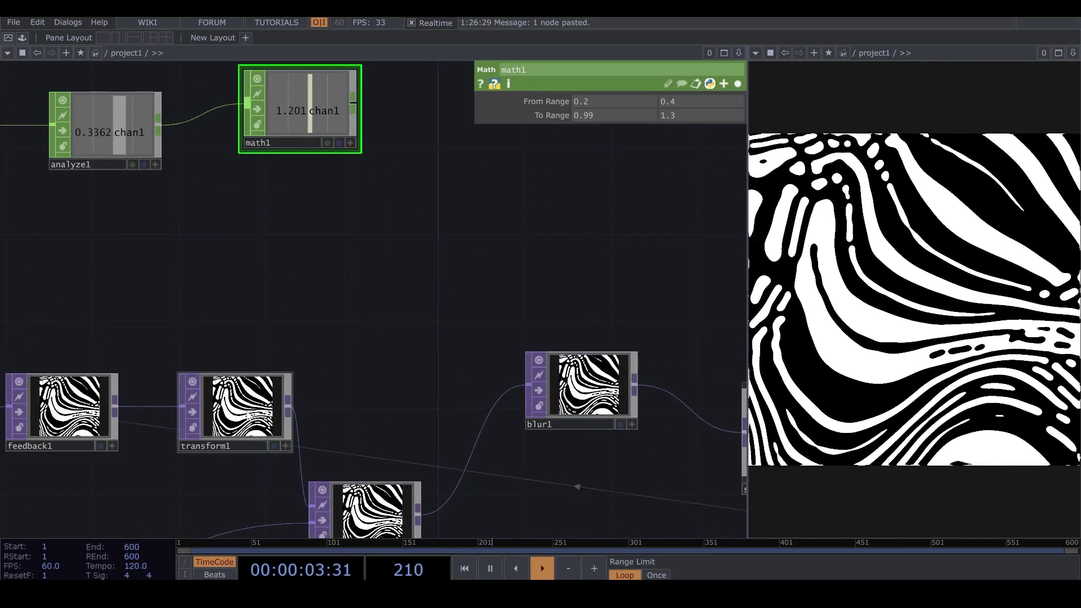
pyautogui.click(248, 416)
pyautogui.moveTo(354, 272); pyautogui.dragTo(350, 333)
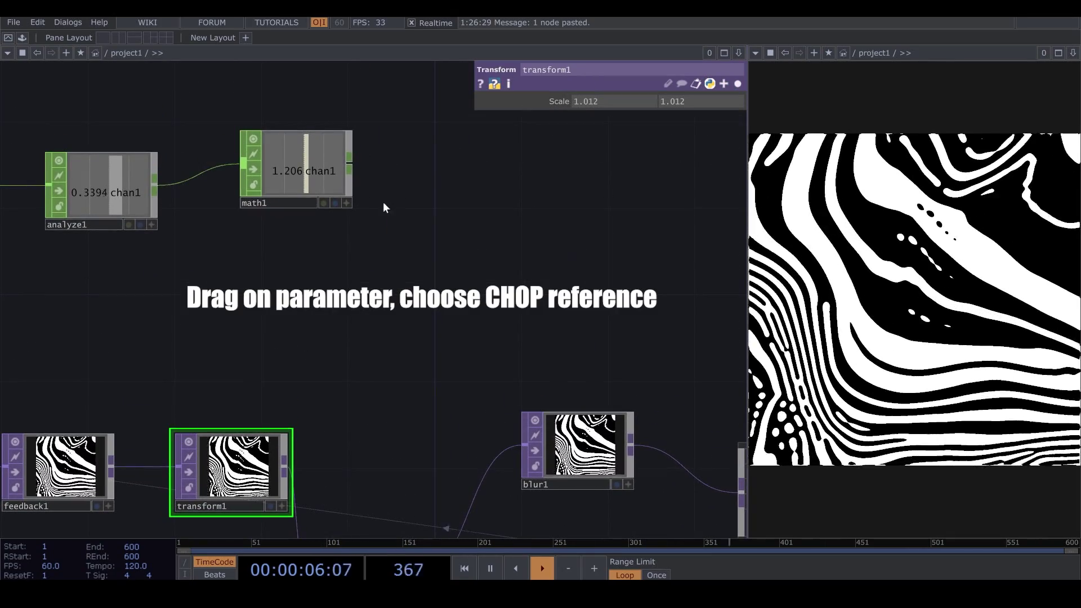
pyautogui.click(346, 203)
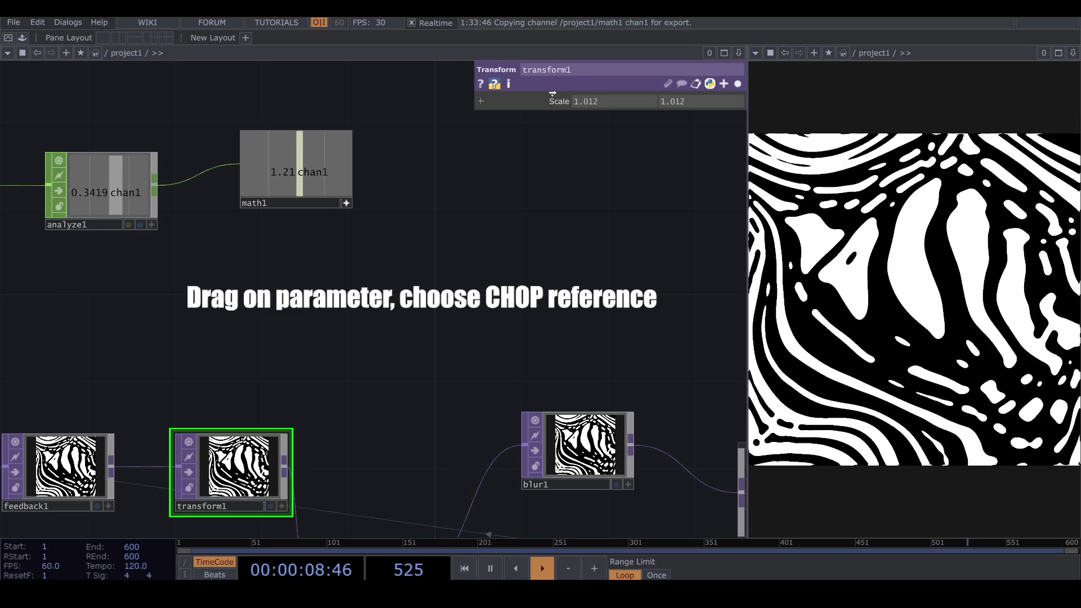
pyautogui.moveTo(552, 94); pyautogui.dragTo(559, 97)
pyautogui.click(559, 97)
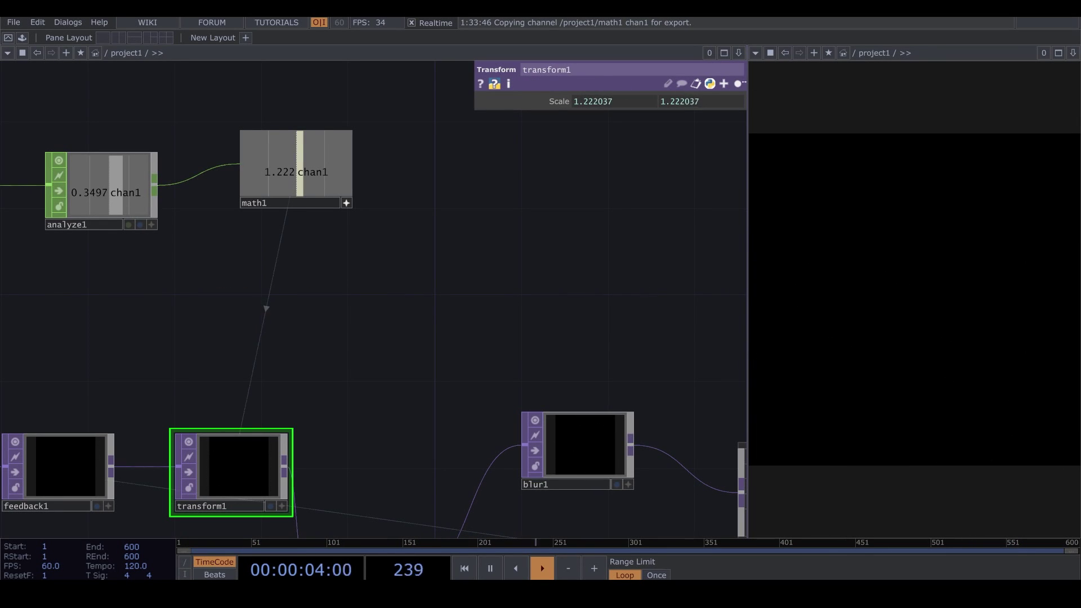
pyautogui.click(738, 84)
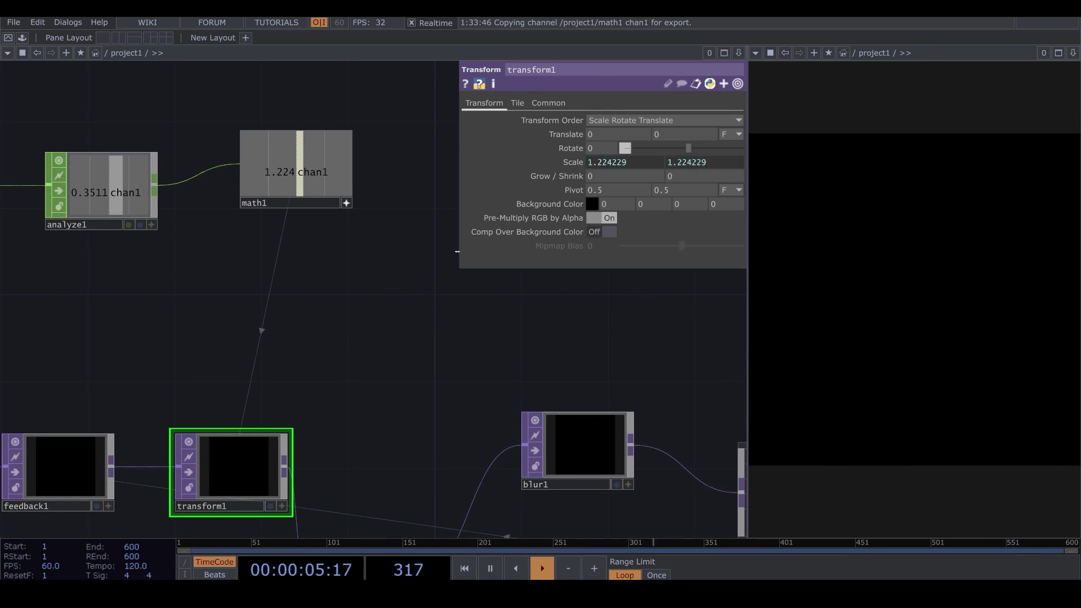
# Reduce the upper To Range value of math1 to 1.03, and show only its non-default parameters.
pyautogui.click(329, 205)
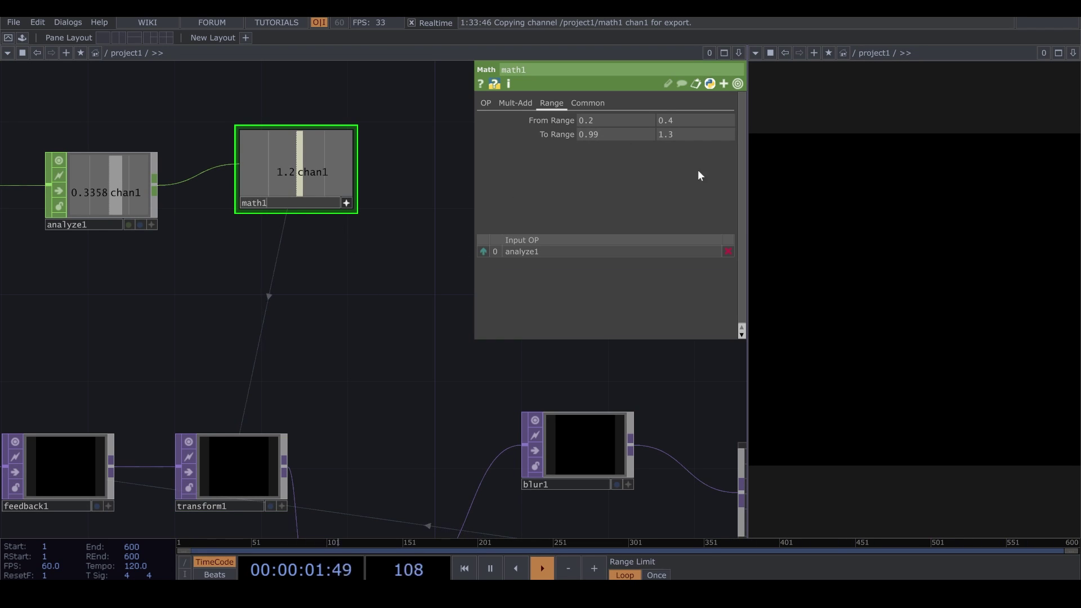
pyautogui.click(667, 135)
pyautogui.write('0')
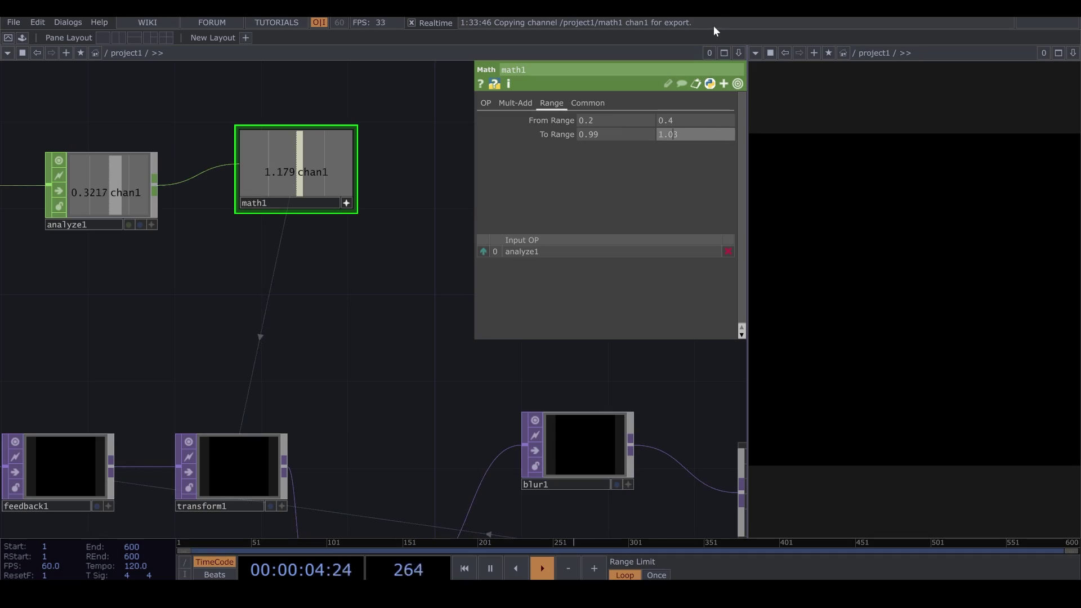
pyautogui.press('Return')
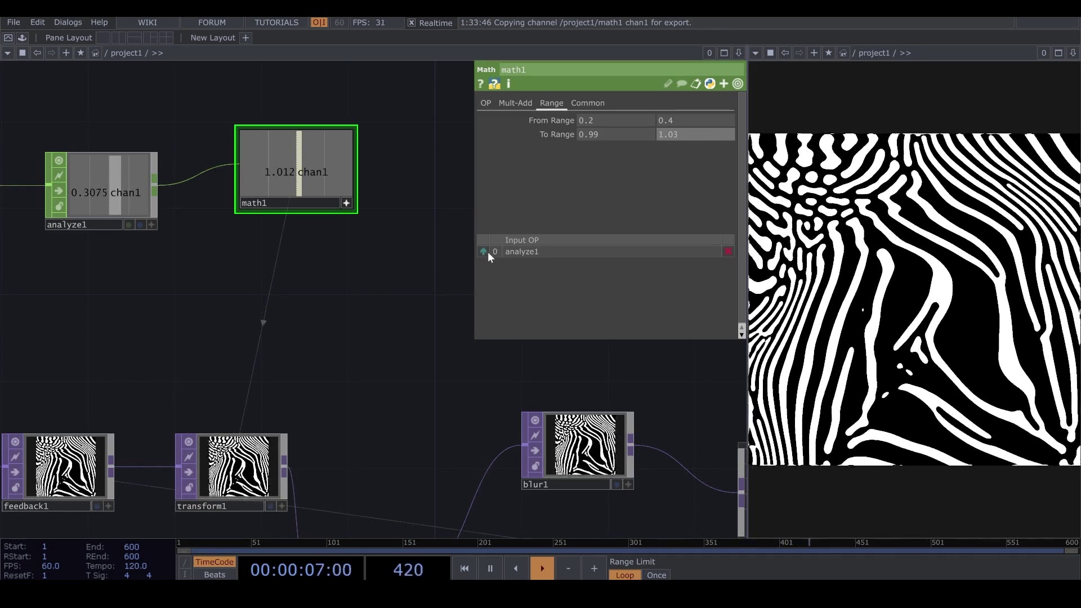
pyautogui.click(735, 84)
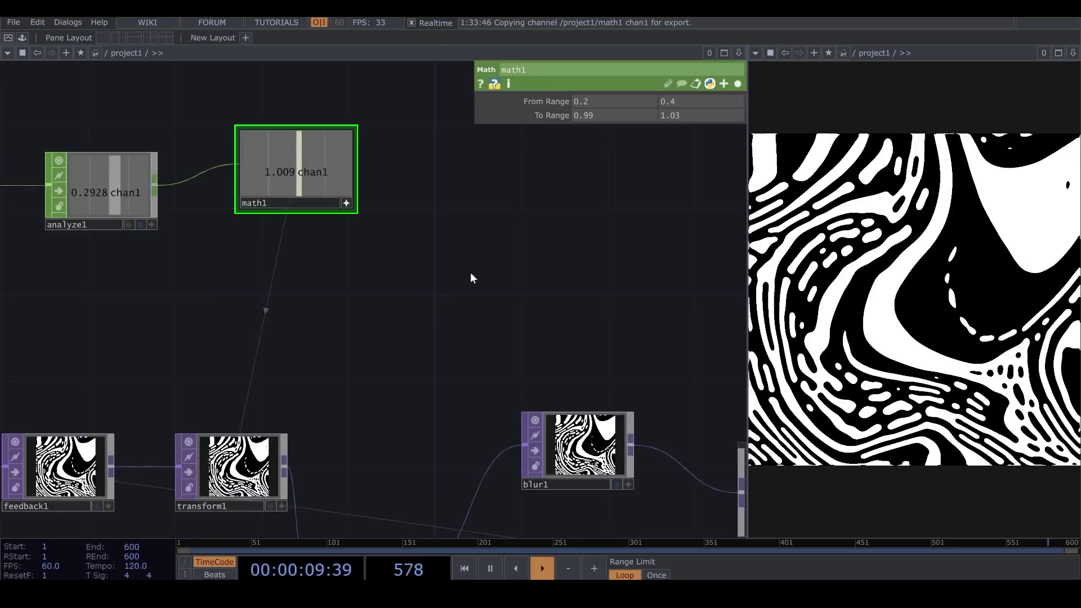
# Move noise3 and analyze1 away from math1 to make room for another operator before it.
pyautogui.scroll(-5, 496, 276)
pyautogui.moveTo(506, 279); pyautogui.dragTo(539, 269)
pyautogui.scroll(5, 321, 240)
pyautogui.moveTo(267, 194); pyautogui.dragTo(159, 177)
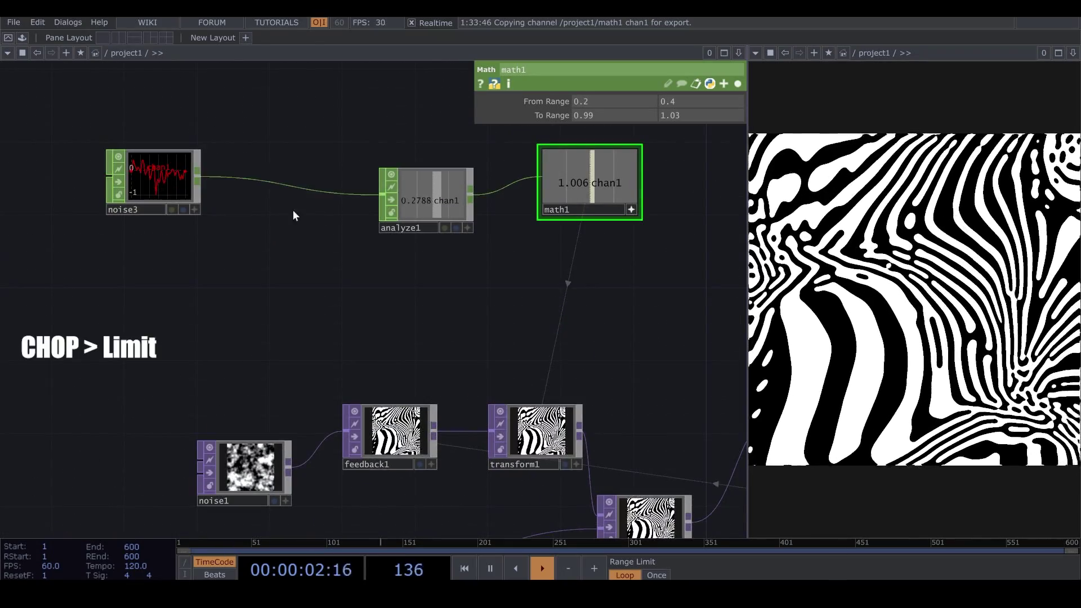
pyautogui.moveTo(408, 206); pyautogui.dragTo(300, 207)
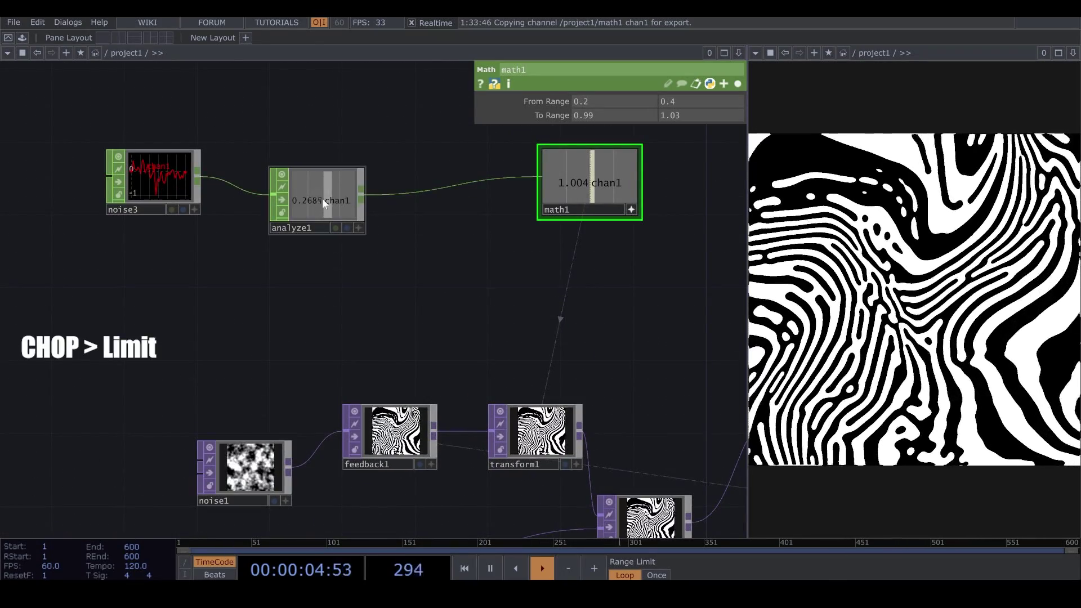
# Insert a Limit CHOP on the wire between analyze1 and math1.
pyautogui.rightClick(394, 194)
pyautogui.click(413, 179)
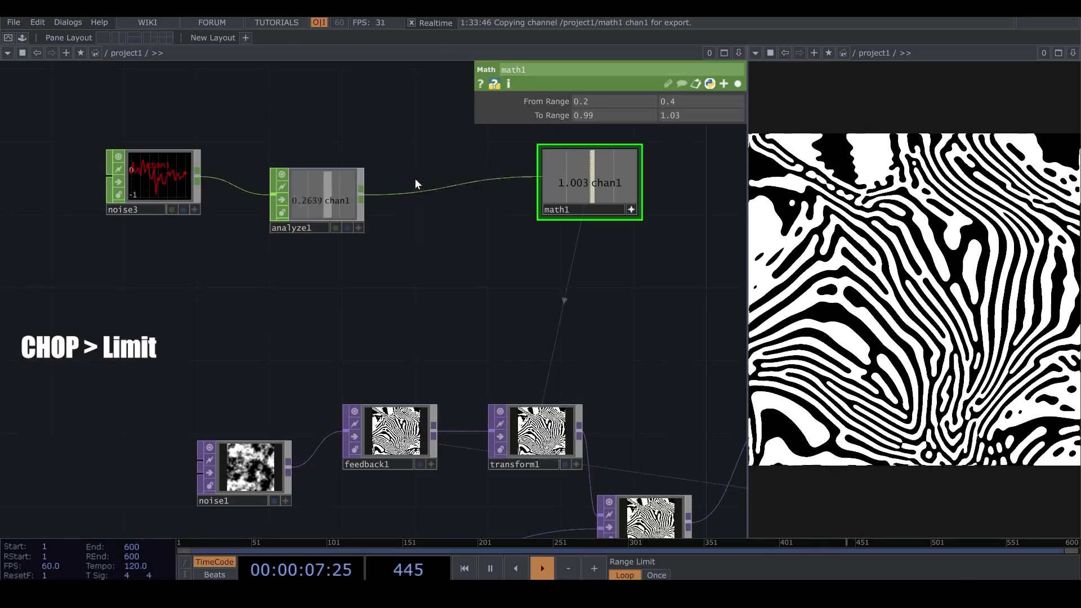
pyautogui.click(350, 335)
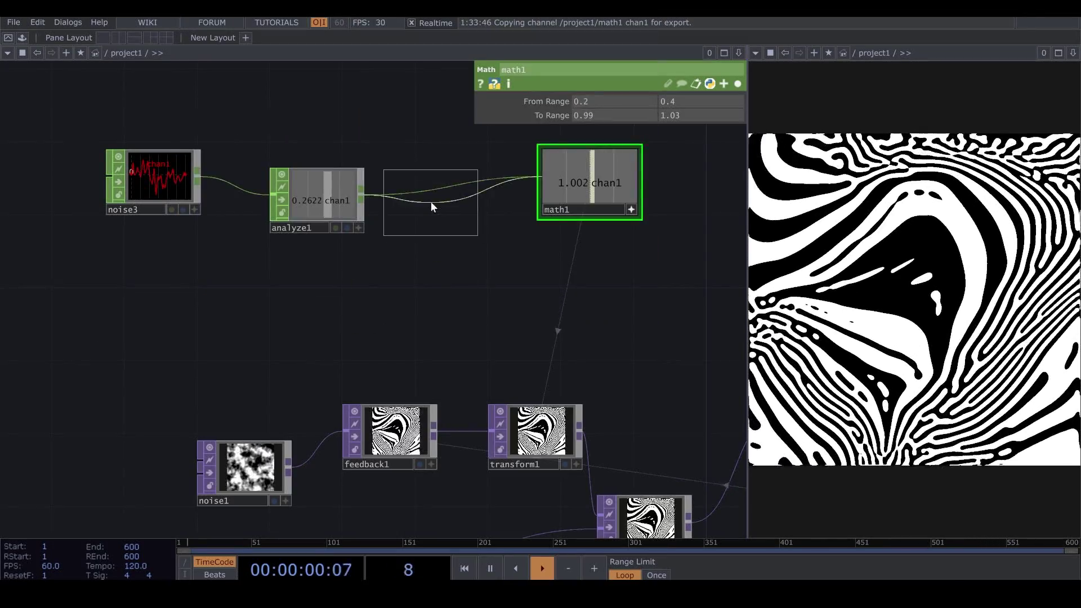
pyautogui.click(430, 201)
pyautogui.moveTo(461, 322); pyautogui.dragTo(319, 322)
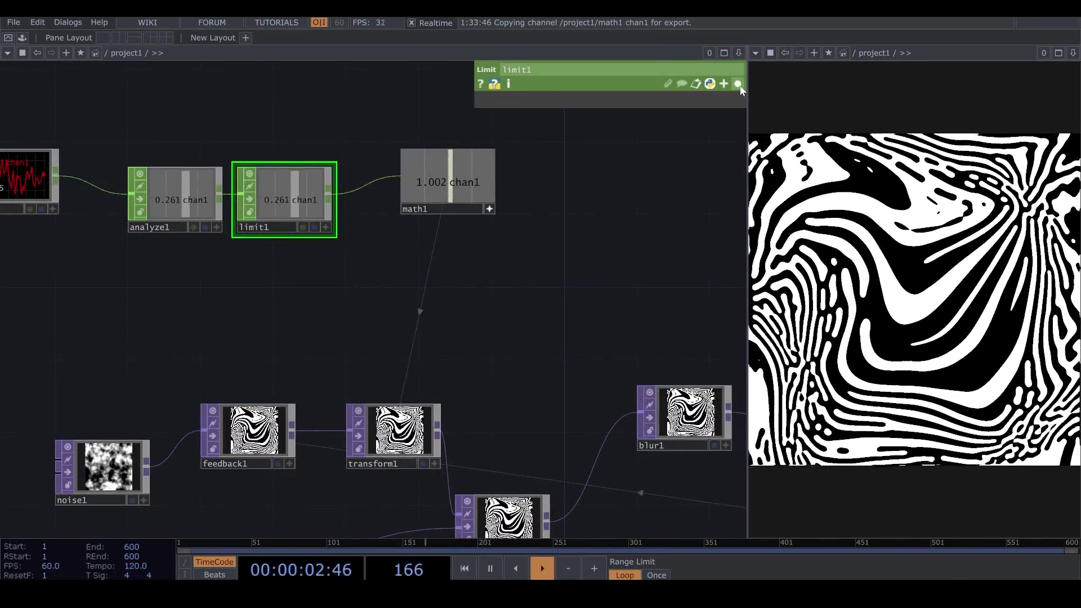
# Set limit1's Type to Clamp with a Minimum of 0.2 and a Maximum of 0.4, and show only its non-default parameters.
pyautogui.click(737, 83)
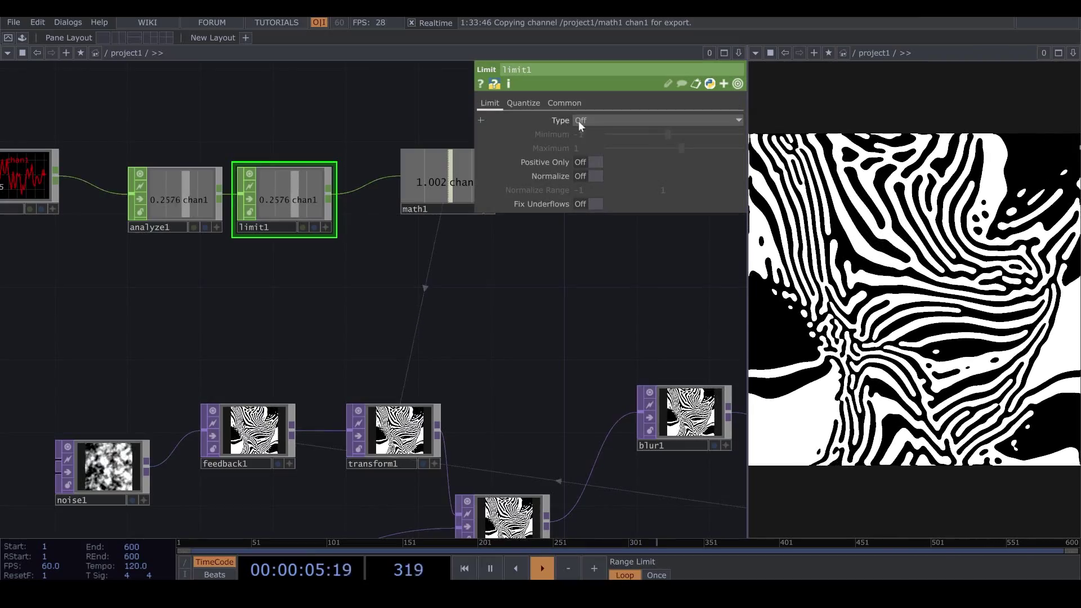
pyautogui.click(579, 120)
pyautogui.click(586, 146)
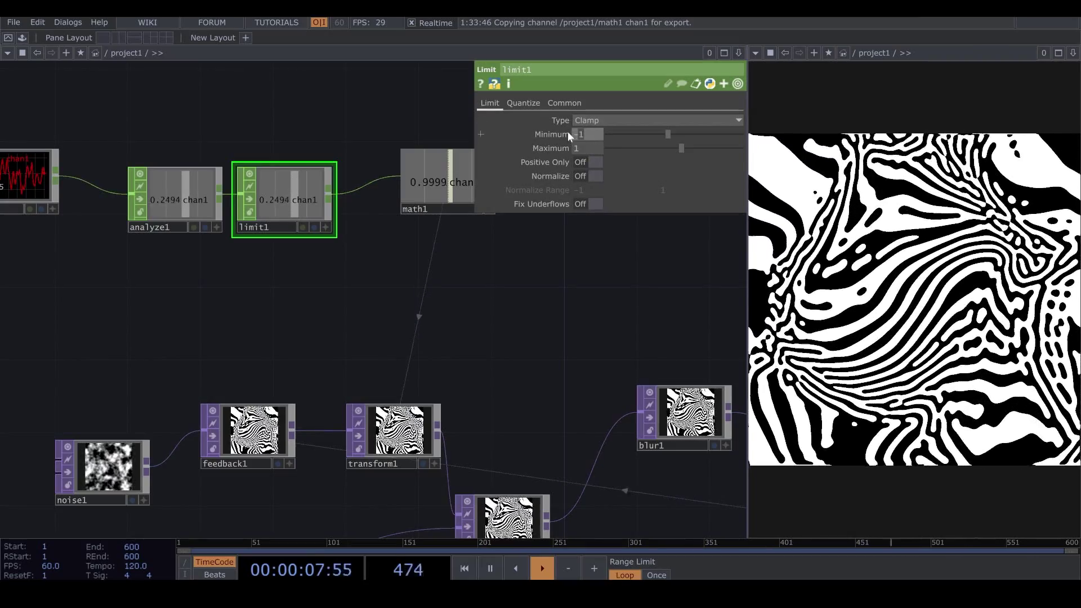
pyautogui.write('.2')
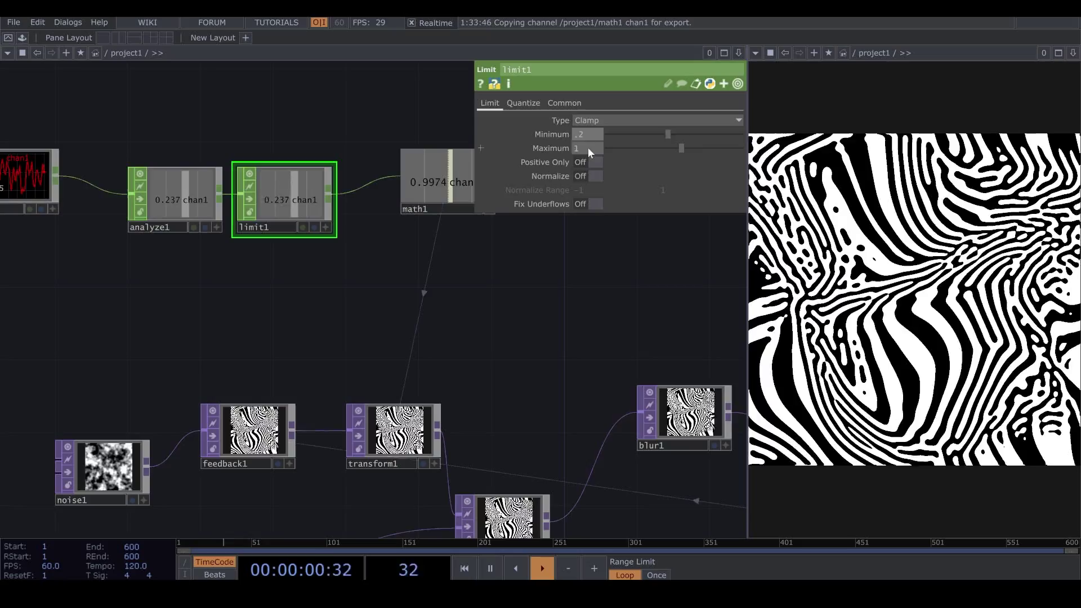
pyautogui.click(587, 148)
pyautogui.write('.4')
pyautogui.press('Return')
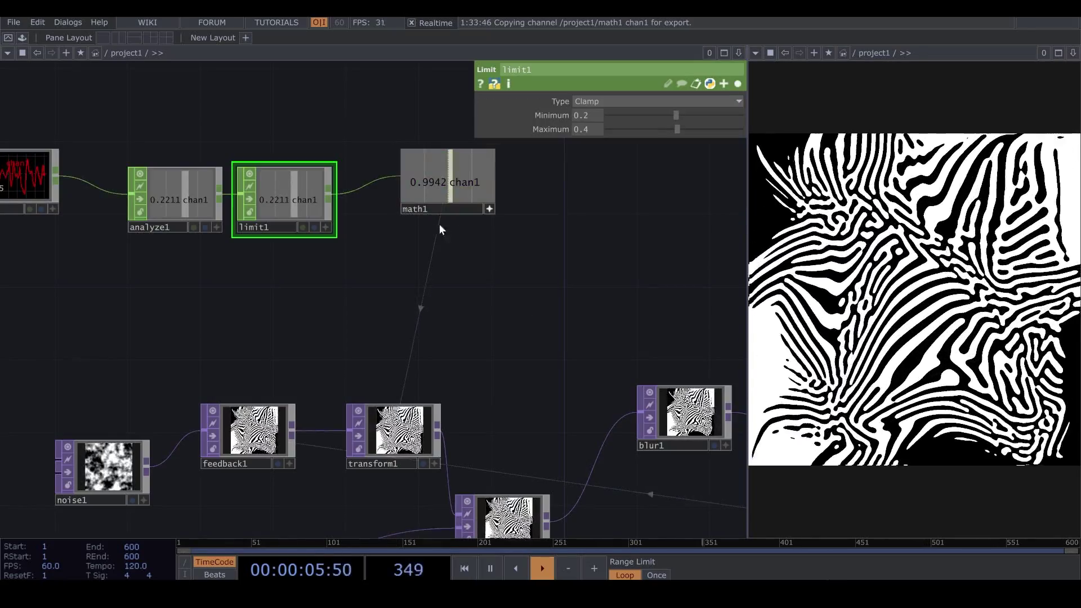
# Reduce the Filter Size of blur1 to 8.
pyautogui.moveTo(457, 312); pyautogui.dragTo(374, 251)
pyautogui.scroll(-4, 475, 303)
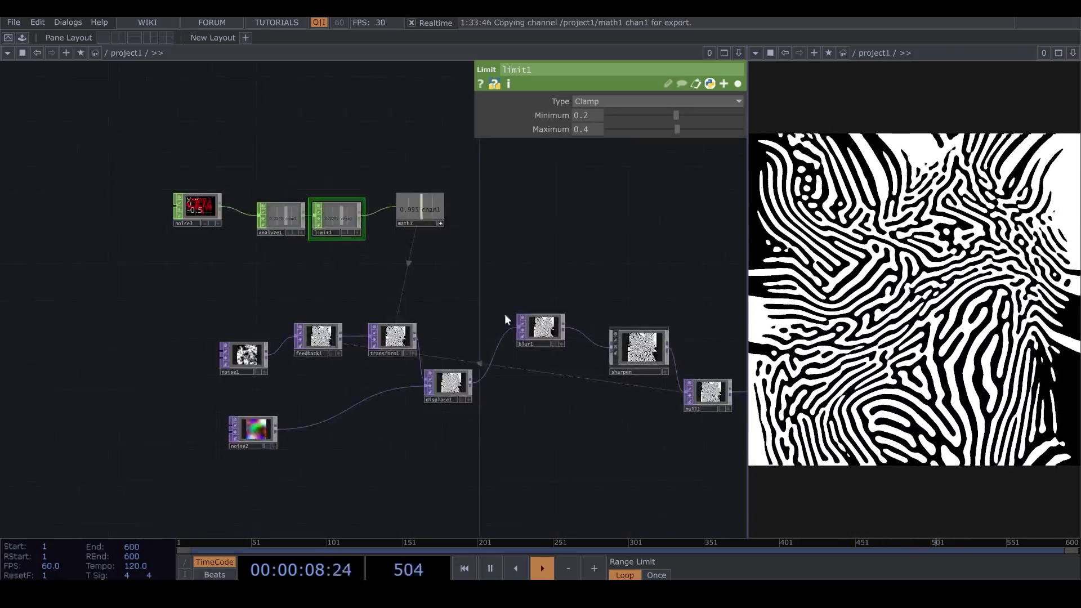
pyautogui.moveTo(505, 314); pyautogui.dragTo(460, 304)
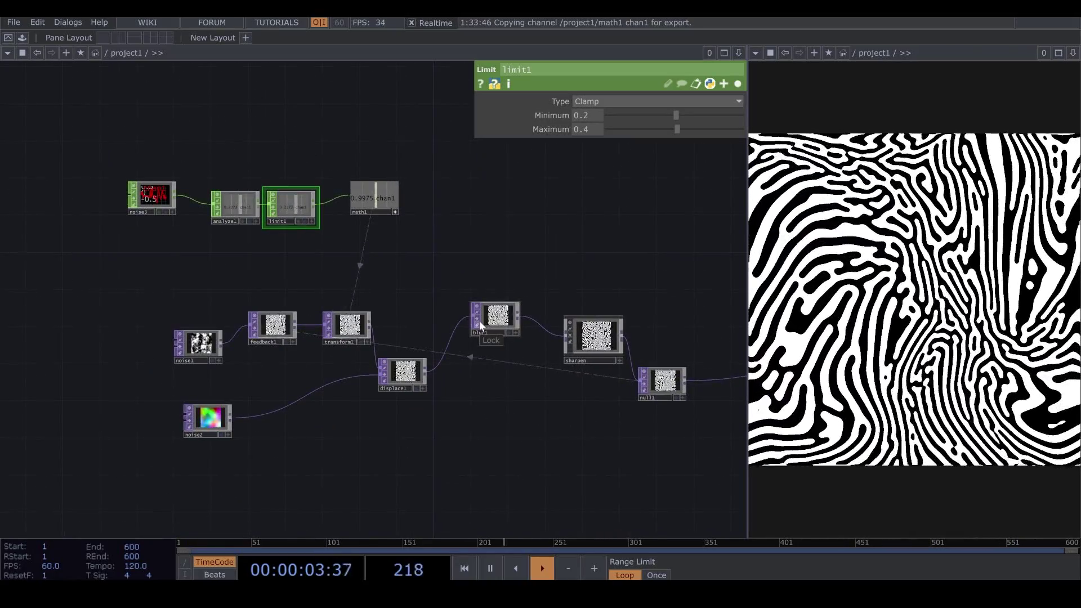
pyautogui.click(478, 321)
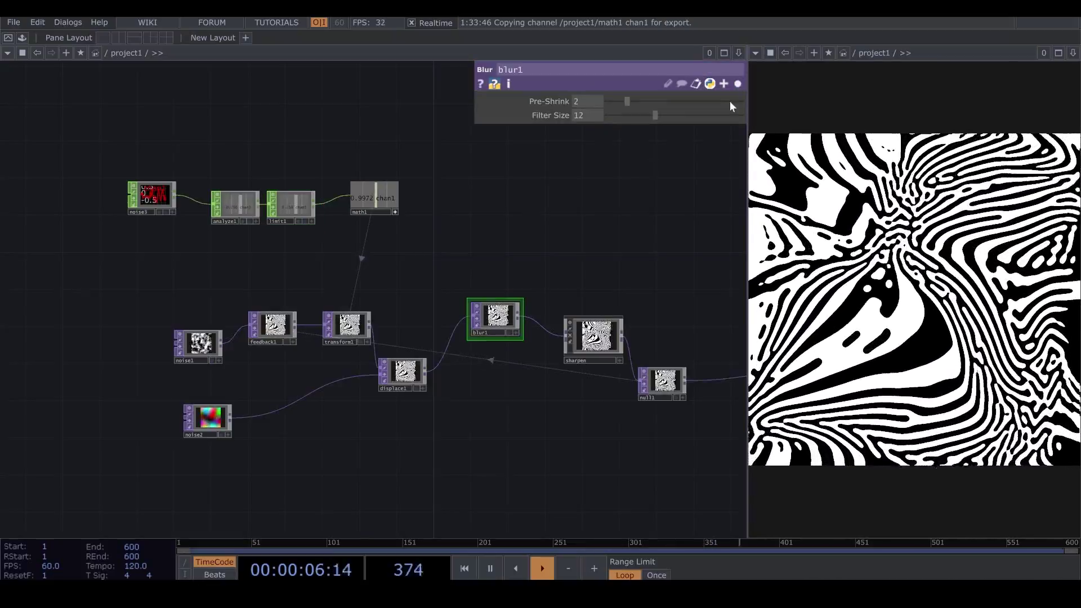
pyautogui.moveTo(639, 114); pyautogui.dragTo(657, 126)
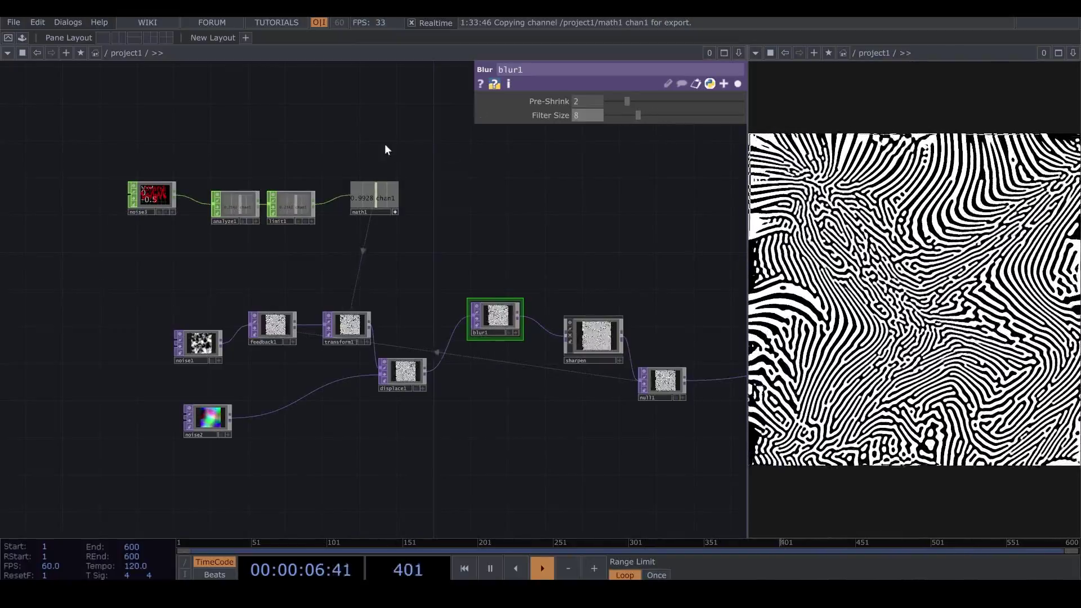
# Add a second Math CHOP above math1 and feed it from limit1's output.
pyautogui.press('Tab')
pyautogui.click(399, 74)
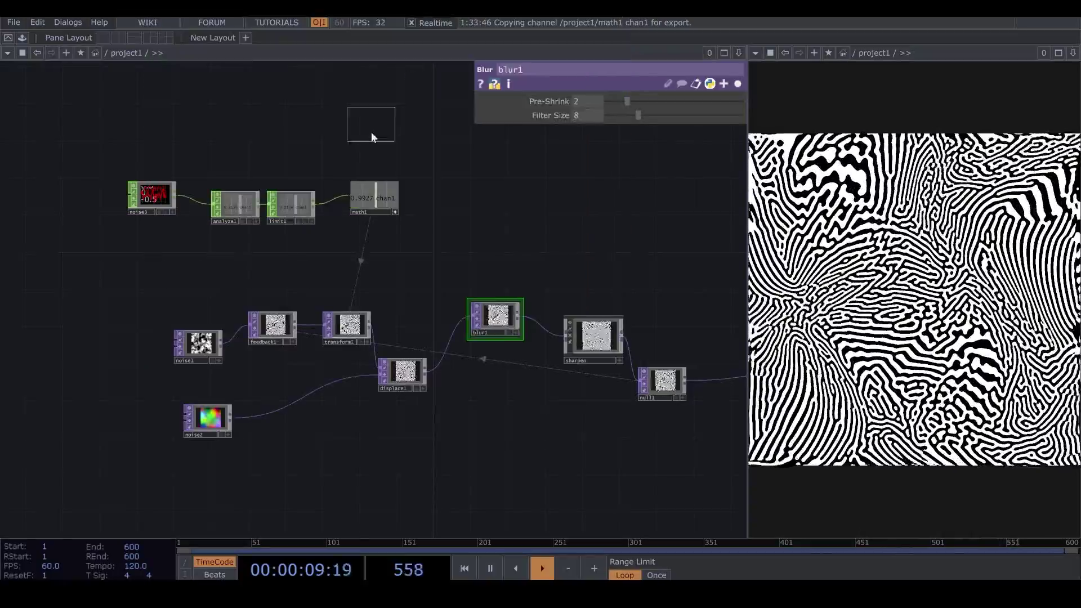
pyautogui.click(372, 133)
pyautogui.moveTo(318, 202); pyautogui.dragTo(366, 130)
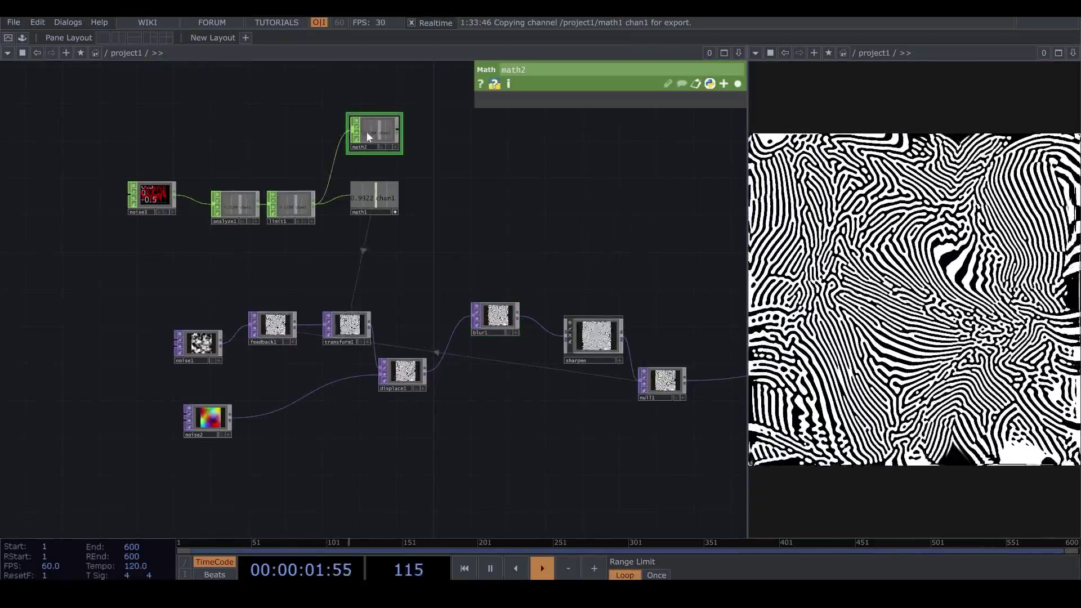
# Remap math2 from a From Range of 0.2 to 0.4 into a To Range of 8 to 16.
pyautogui.click(569, 96)
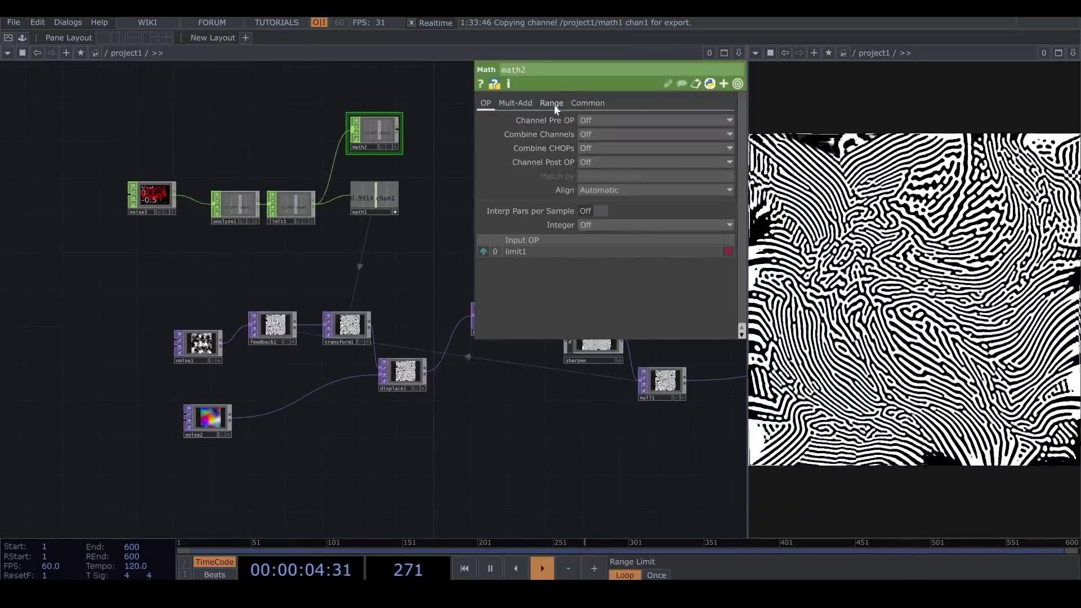
pyautogui.click(552, 103)
pyautogui.click(589, 123)
pyautogui.write('.2')
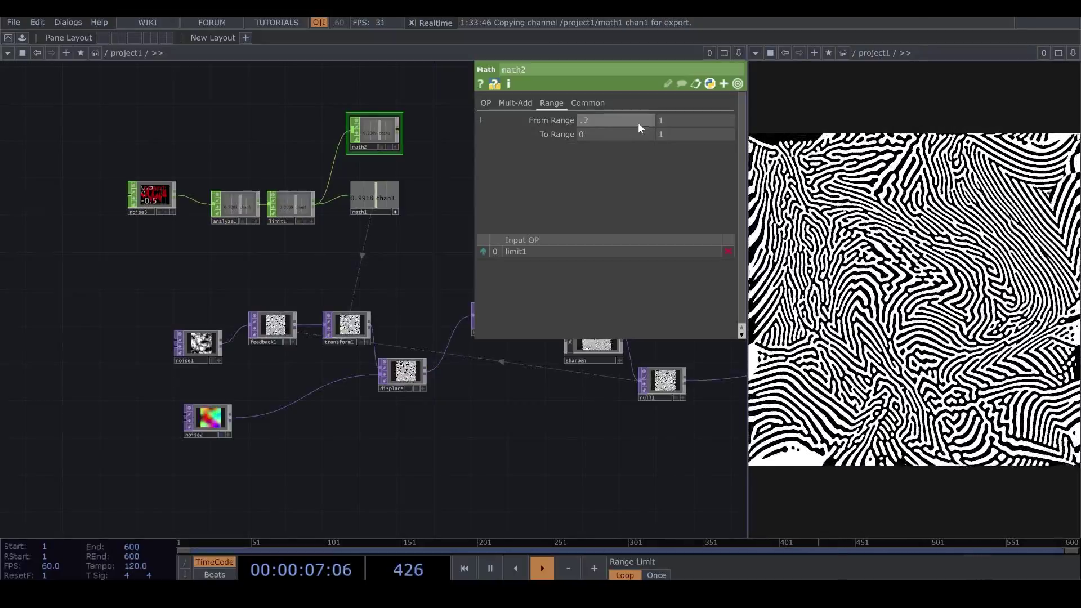
pyautogui.moveTo(667, 119); pyautogui.dragTo(481, 150)
pyautogui.write('.4')
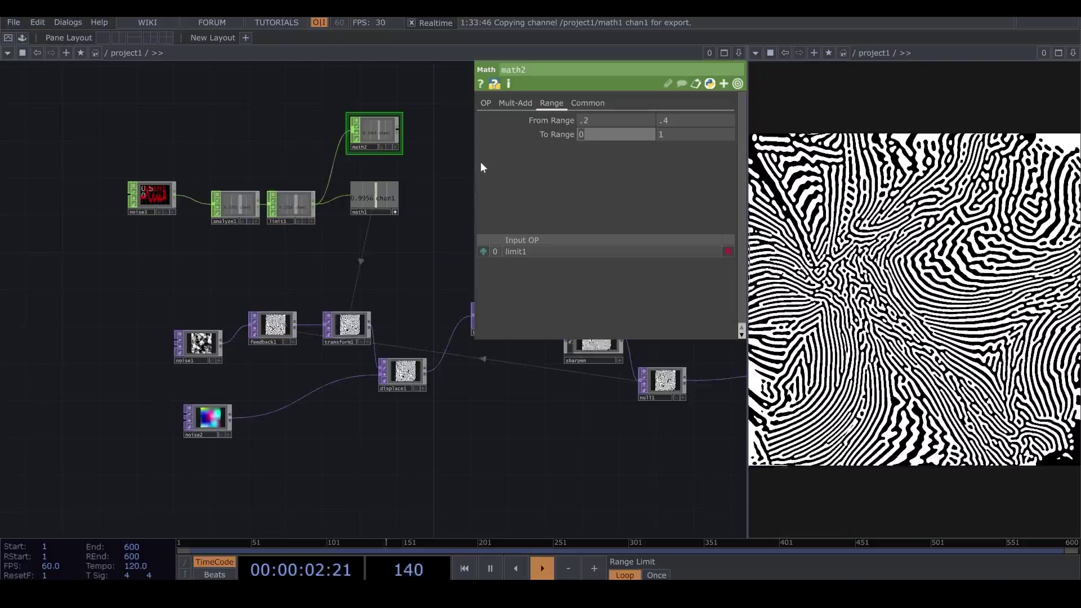
pyautogui.write('8')
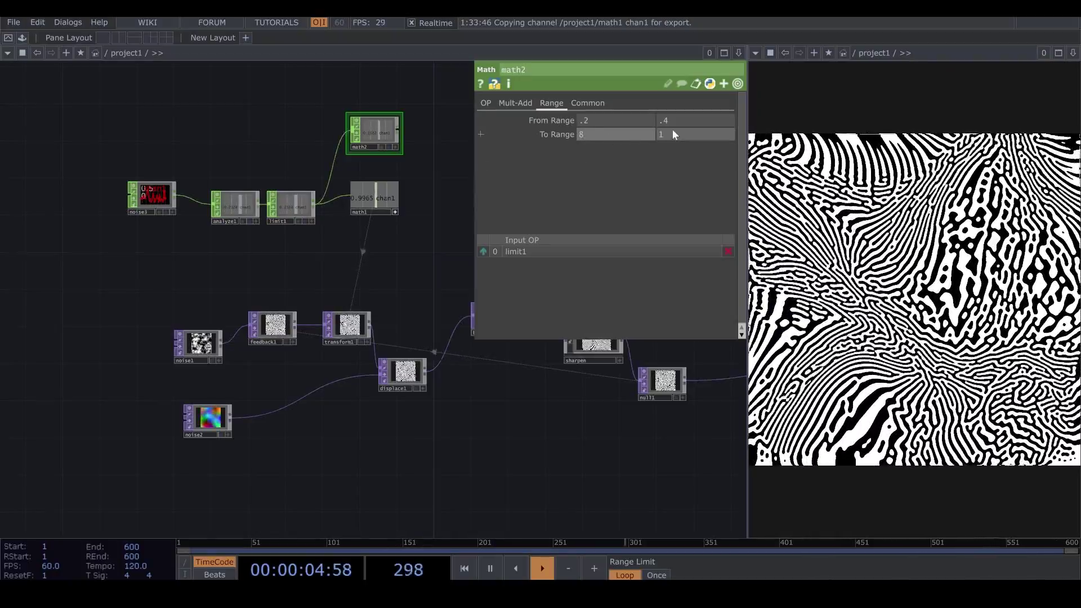
pyautogui.click(673, 133)
pyautogui.write('16')
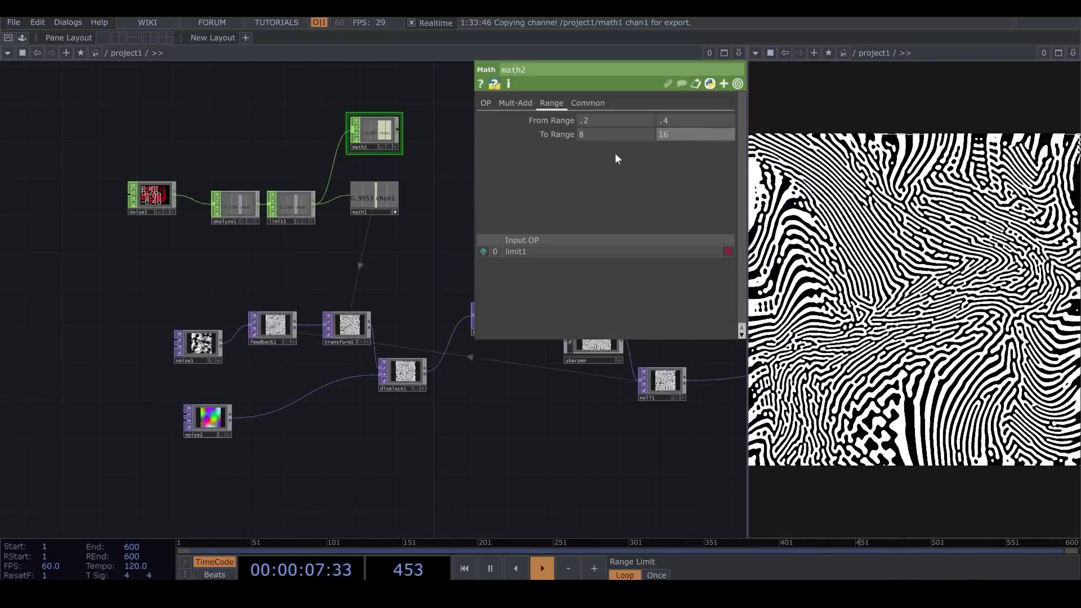
# Drive blur1's Filter Size with a CHOP reference to math2's chan1, and show only blur1's non-default parameters.
pyautogui.moveTo(511, 321); pyautogui.dragTo(391, 322)
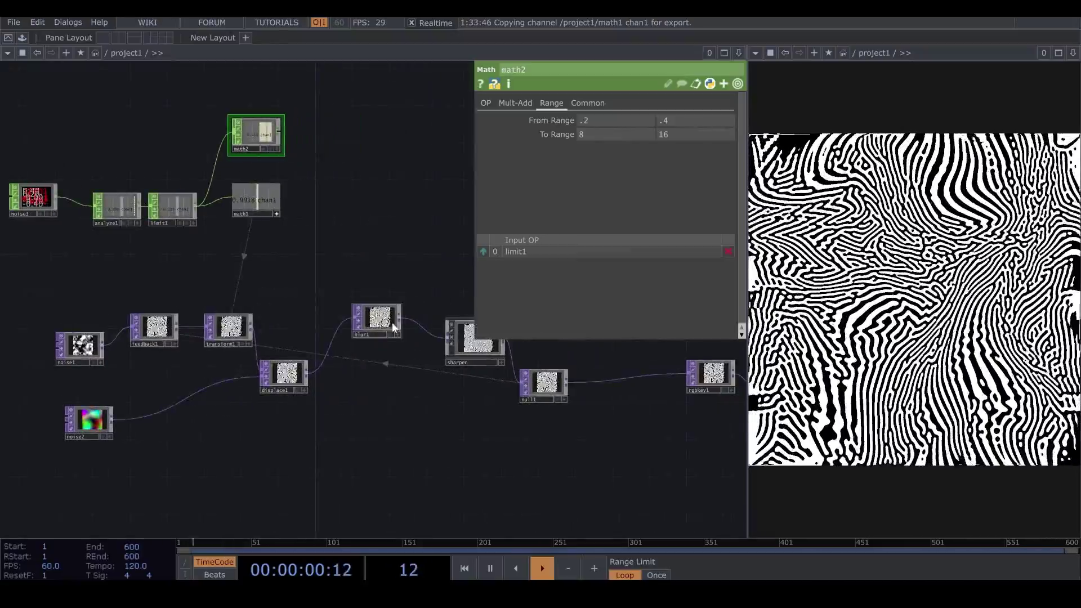
pyautogui.click(398, 320)
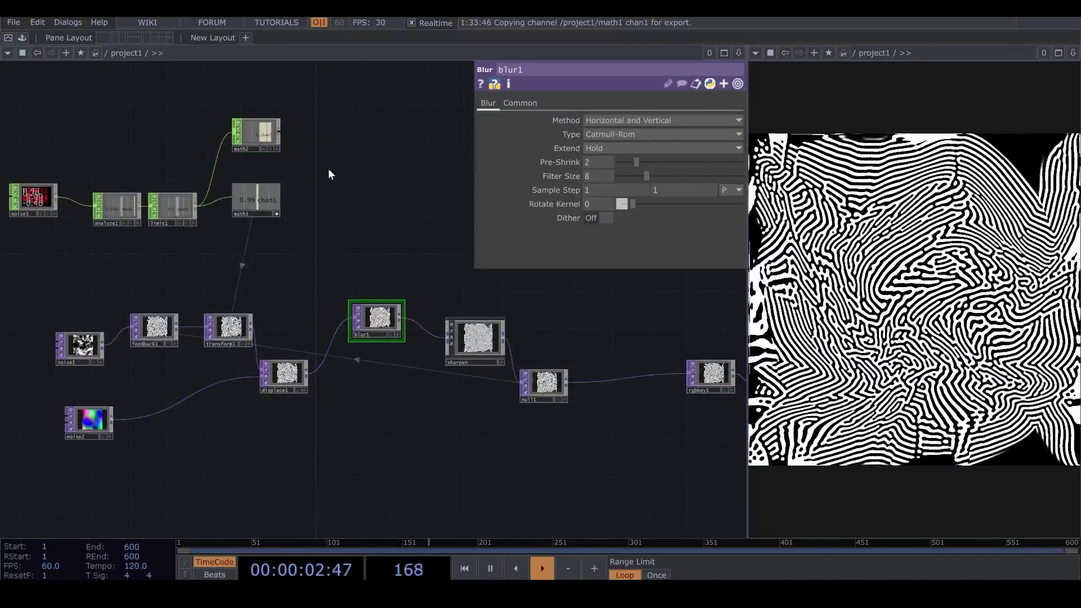
pyautogui.click(278, 148)
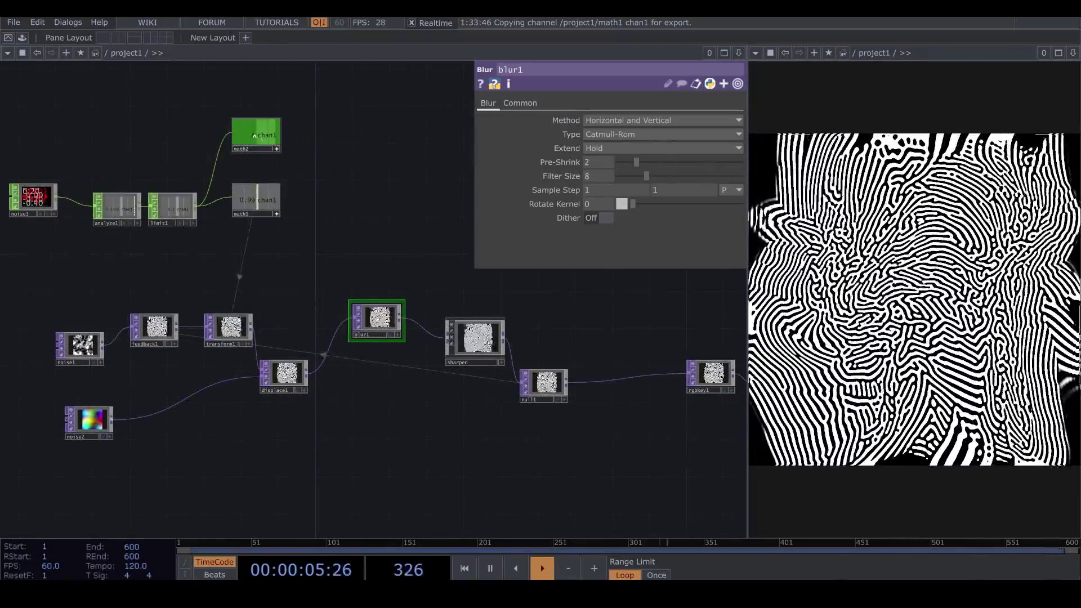
pyautogui.moveTo(260, 135); pyautogui.dragTo(599, 174)
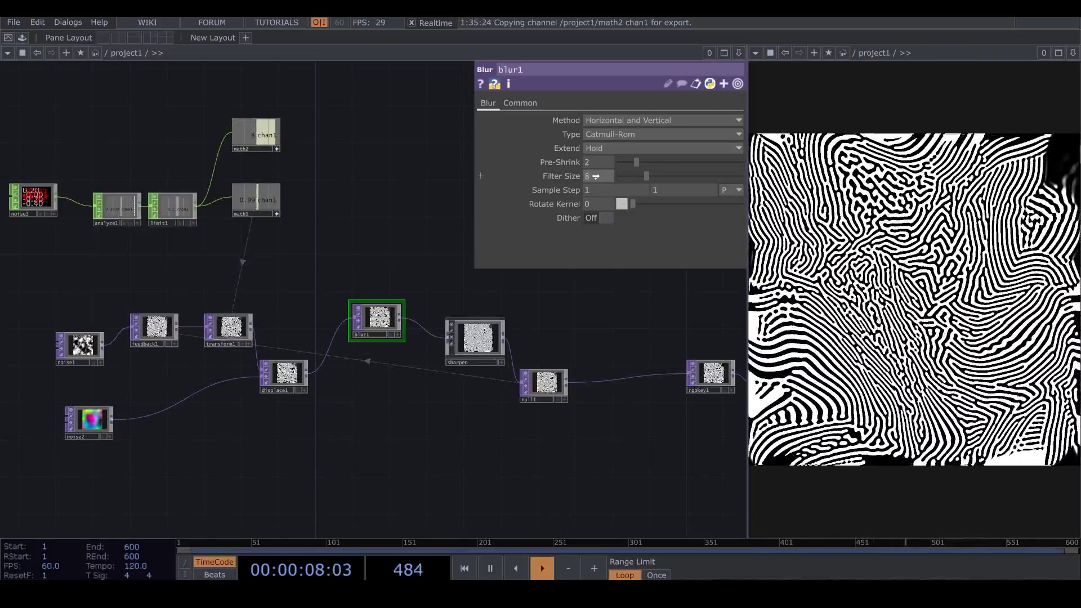
pyautogui.click(603, 171)
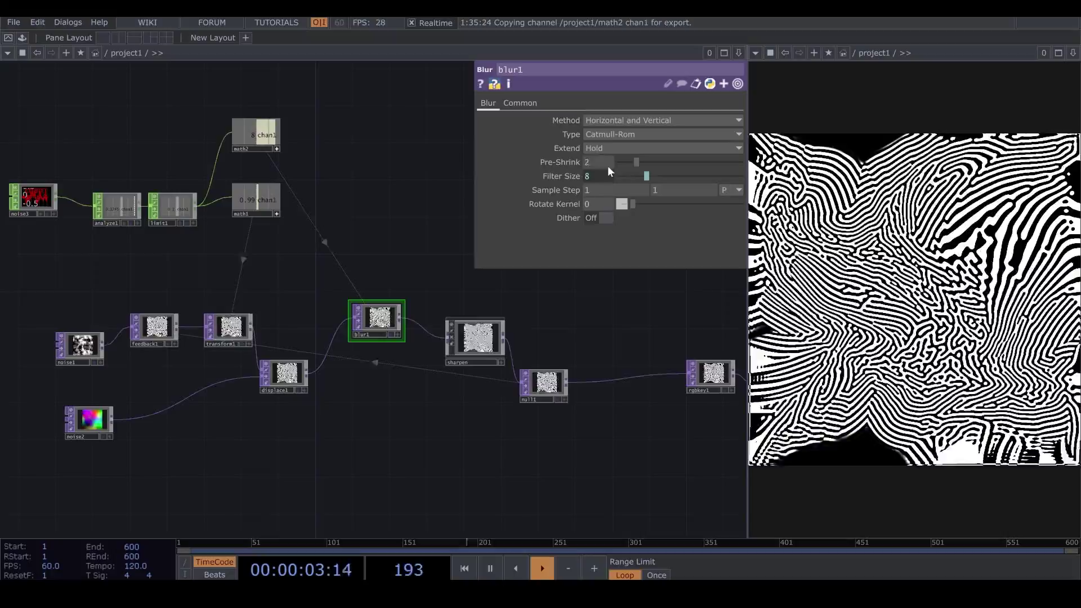
pyautogui.click(738, 83)
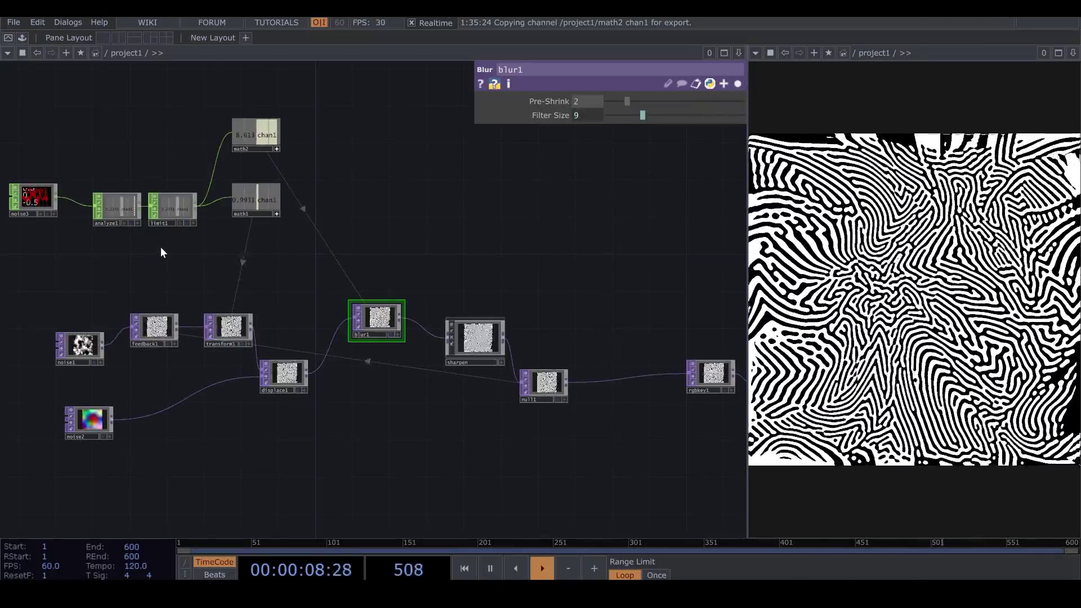
# Move rgbkey1 and null2 together farther away from null1 to make room for more operators.
pyautogui.scroll(5, 126, 245)
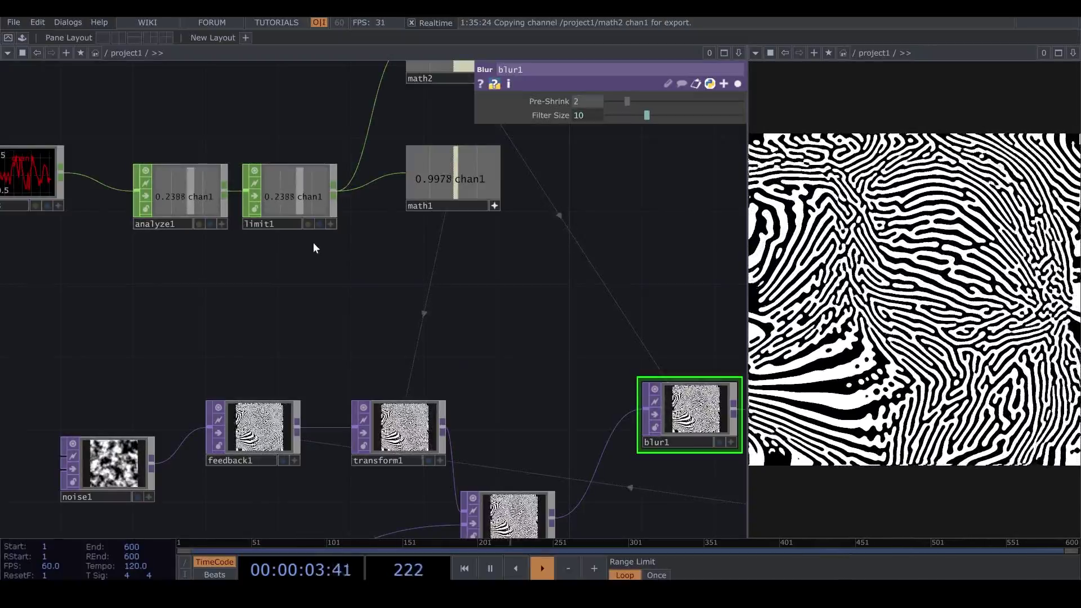
pyautogui.scroll(-5, 313, 249)
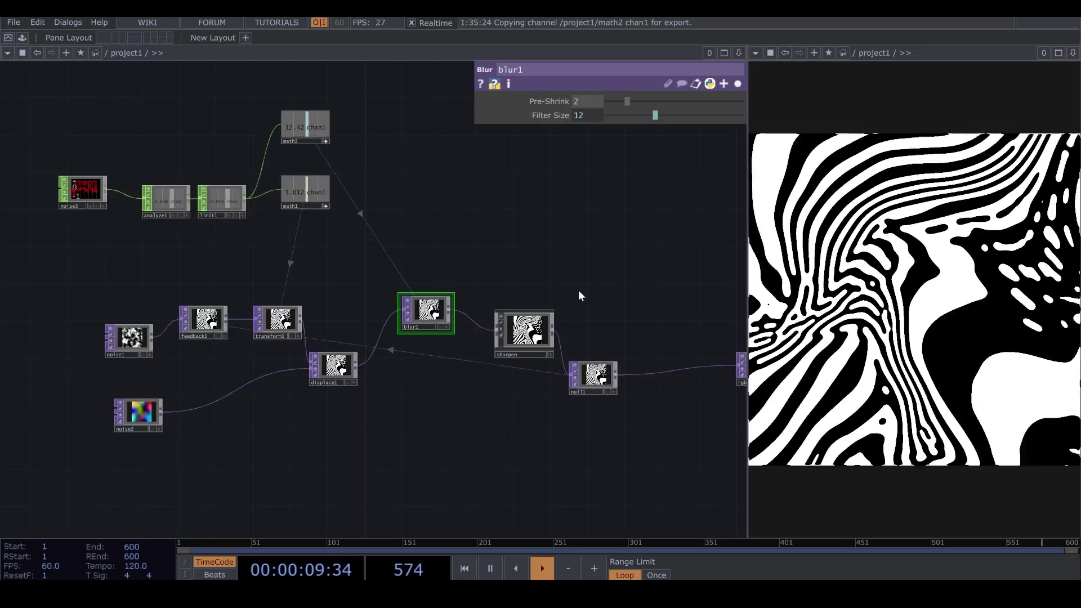
pyautogui.moveTo(580, 293); pyautogui.dragTo(486, 235)
pyautogui.moveTo(600, 333); pyautogui.dragTo(384, 277)
pyautogui.moveTo(384, 186); pyautogui.dragTo(542, 305, button='right')
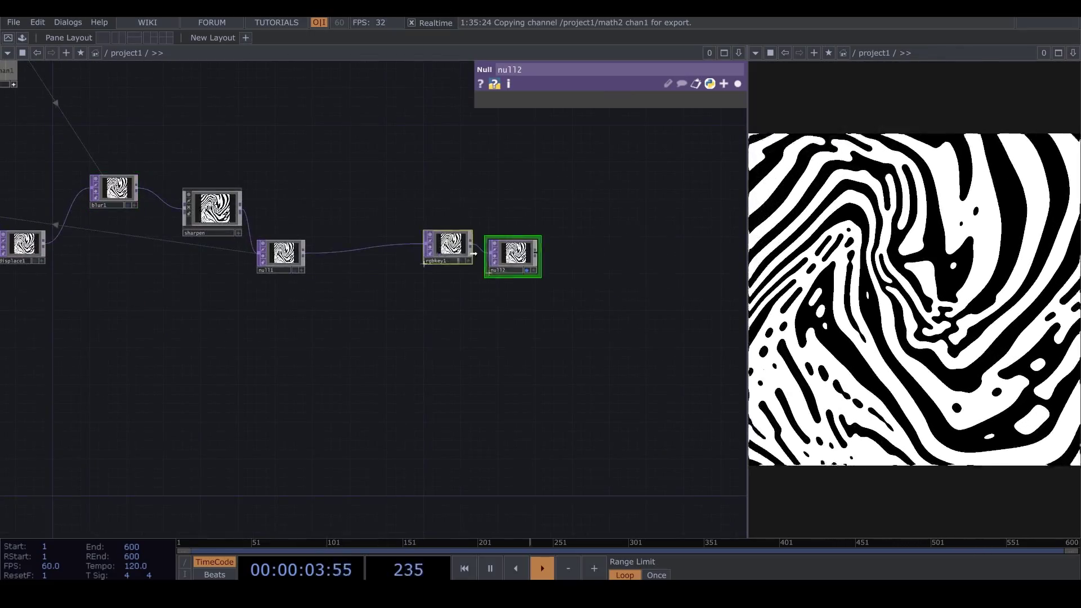
pyautogui.moveTo(435, 248); pyautogui.dragTo(685, 267)
# Move noise2 slightly lower beneath the feedback chain, and show all of its parameters.
pyautogui.moveTo(141, 307); pyautogui.dragTo(321, 275)
pyautogui.moveTo(97, 278); pyautogui.dragTo(159, 279)
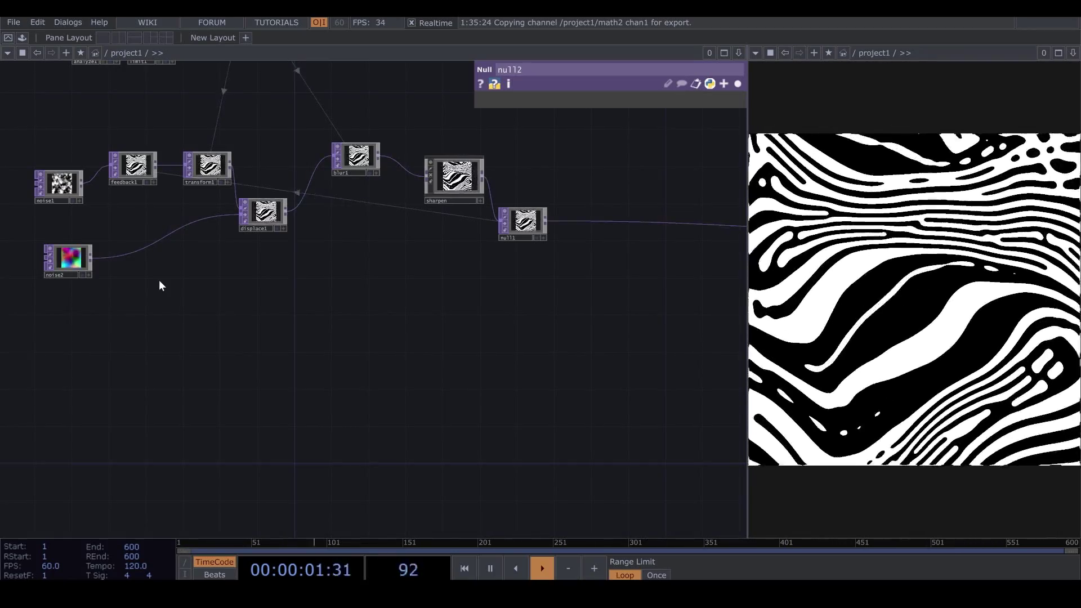
pyautogui.moveTo(67, 259); pyautogui.dragTo(68, 288)
pyautogui.click(737, 83)
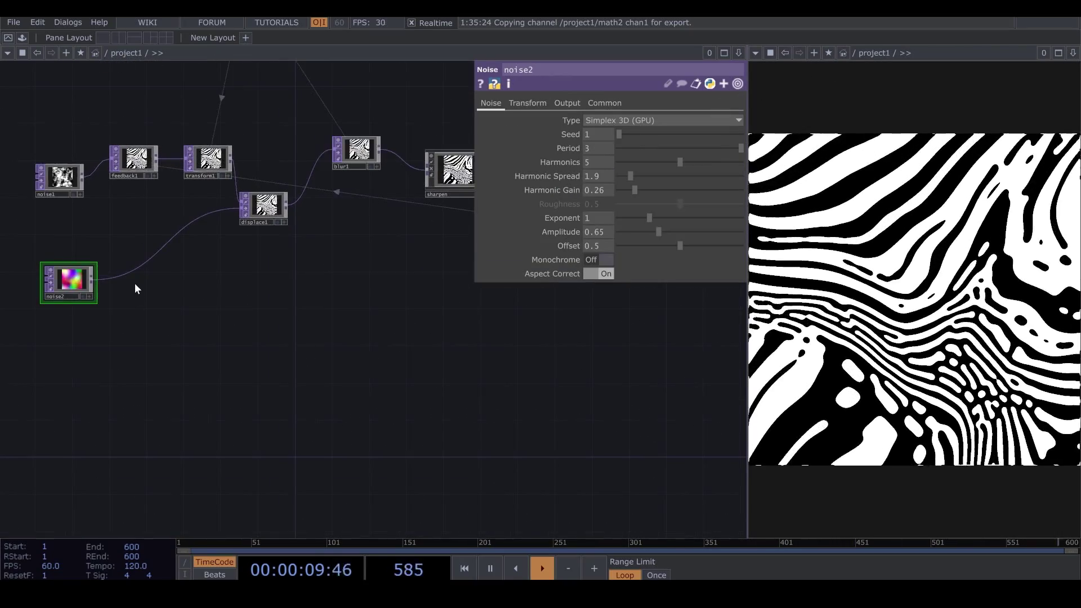
# Branch an HSV Adjust TOP off noise2, set its Saturation Multiplier to 0.59, and show only its non-default parameters.
pyautogui.rightClick(131, 271)
pyautogui.click(152, 268)
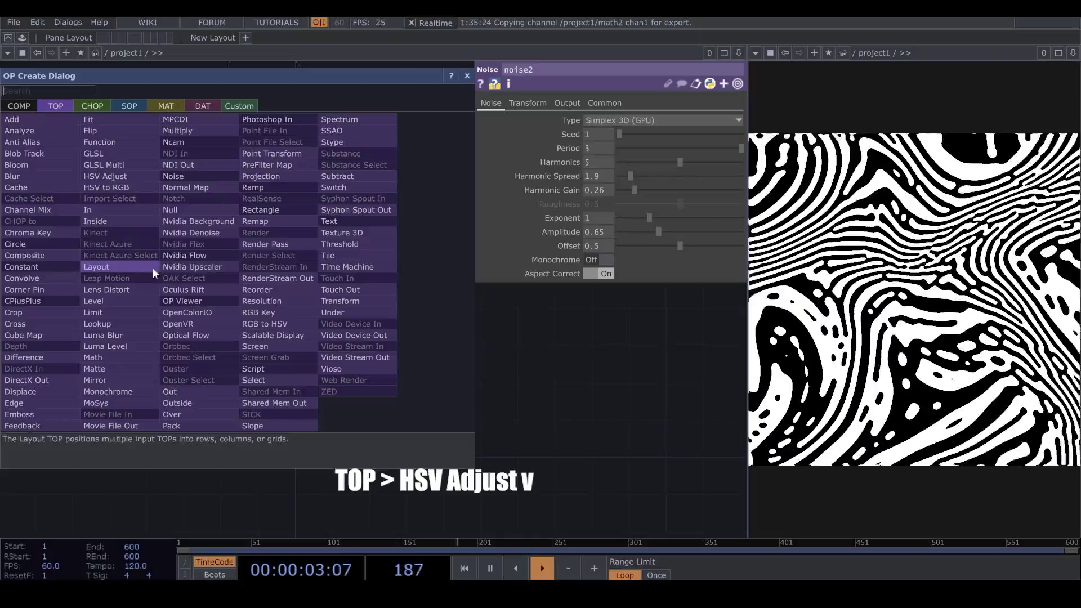
pyautogui.click(130, 175)
pyautogui.click(329, 340)
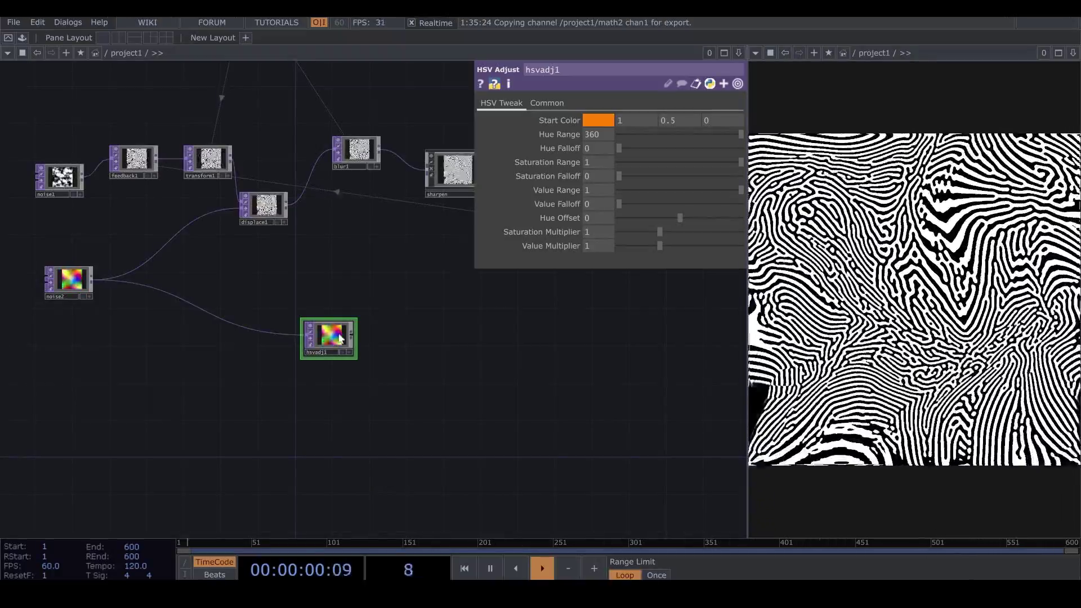
pyautogui.click(643, 232)
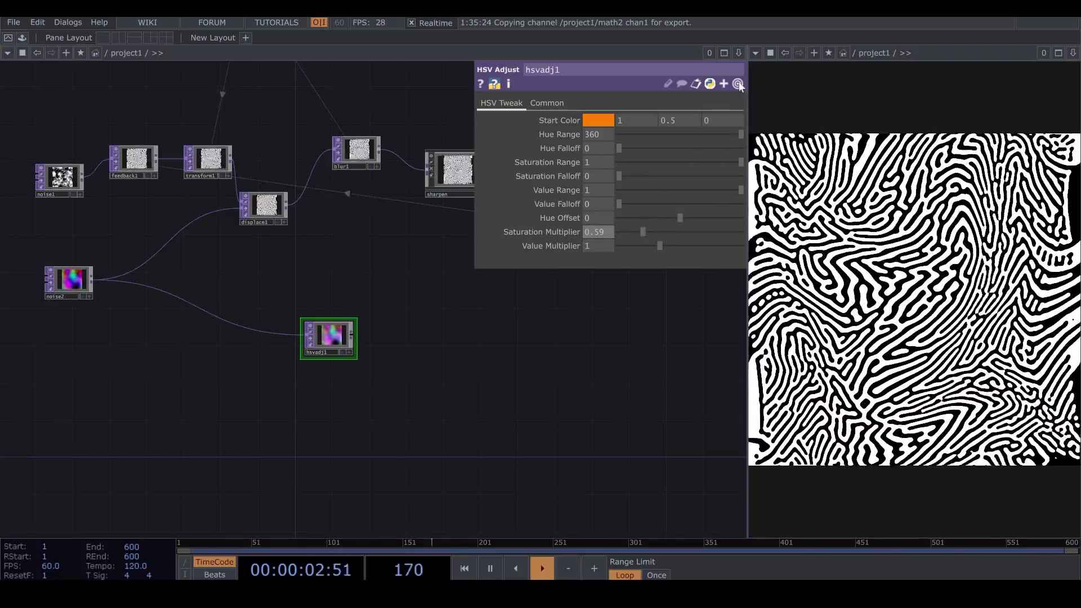
pyautogui.click(739, 83)
# Insert a Composite TOP on the wire between null1 and rgbkey1, connect hsvadj1 as its second input, and leave space before it.
pyautogui.moveTo(553, 257); pyautogui.dragTo(492, 257)
pyautogui.rightClick(537, 214)
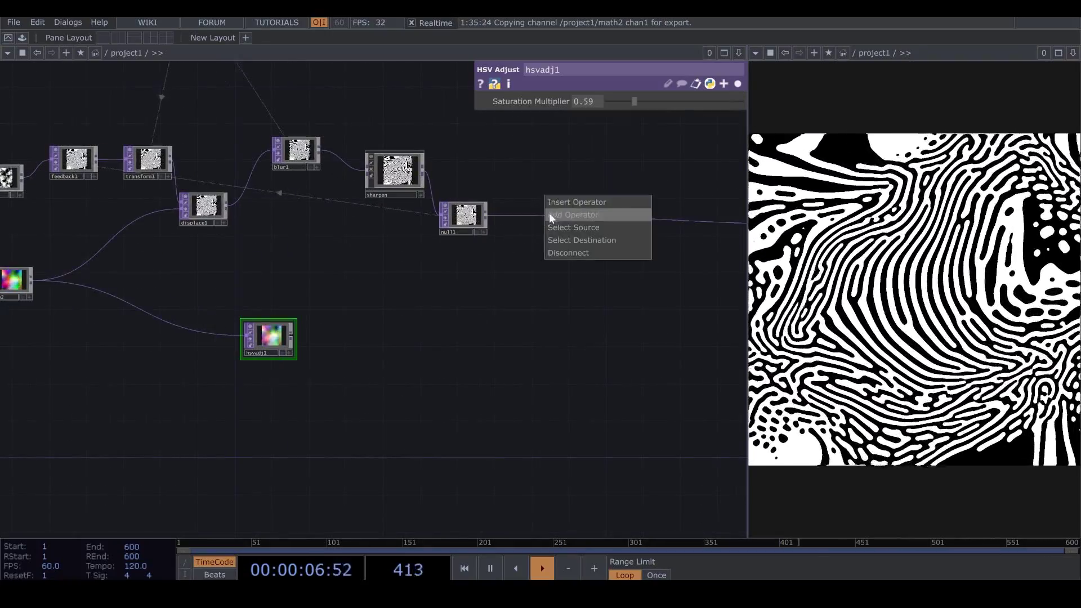
pyautogui.click(563, 202)
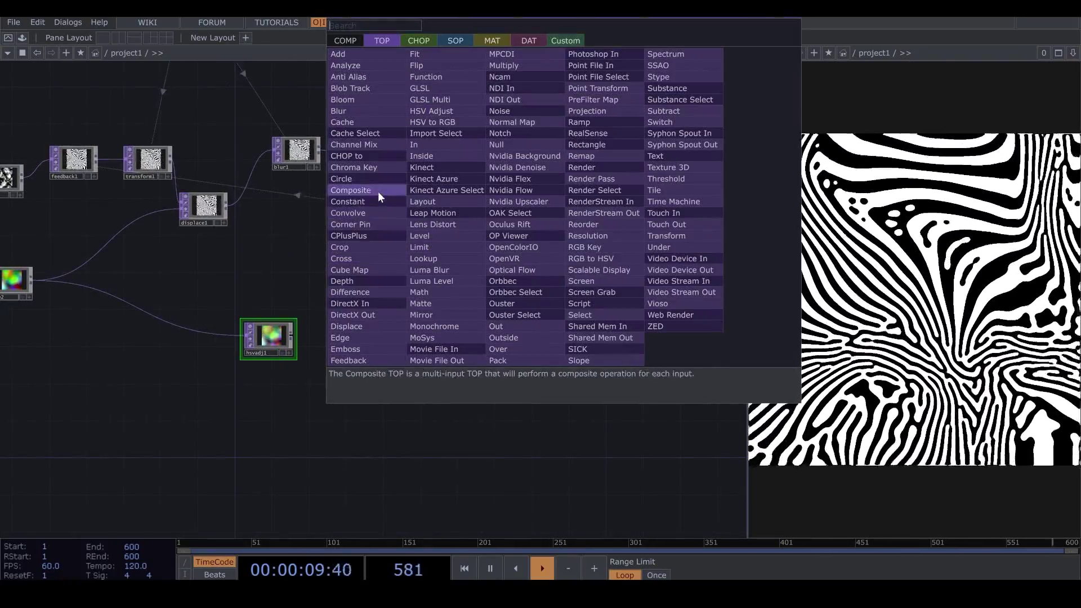
pyautogui.click(377, 190)
pyautogui.click(498, 340)
pyautogui.moveTo(292, 337); pyautogui.dragTo(469, 347)
pyautogui.moveTo(494, 394); pyautogui.dragTo(423, 368)
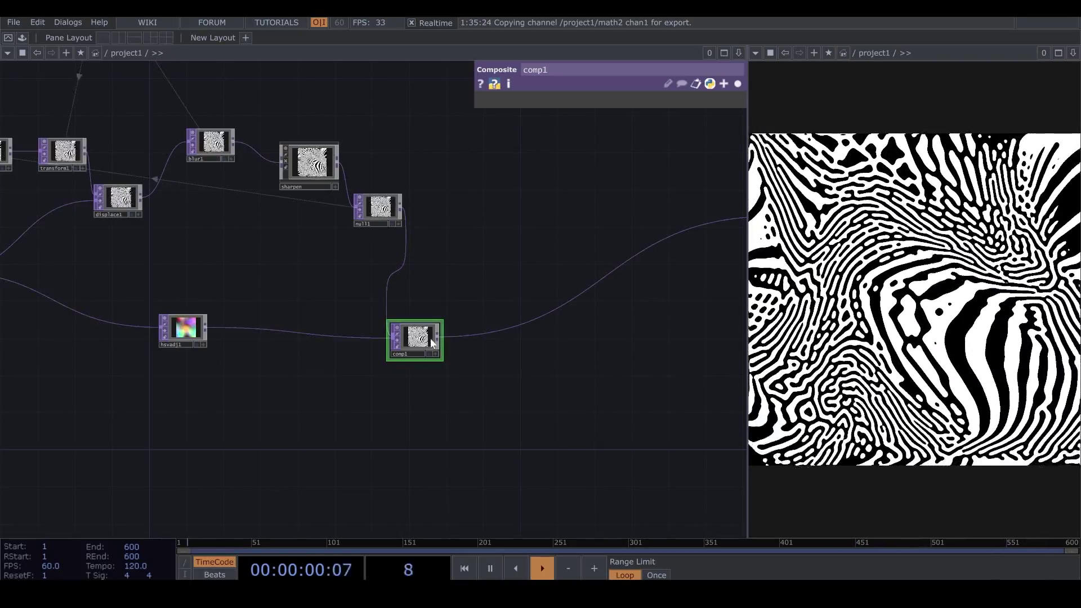
pyautogui.moveTo(430, 332); pyautogui.dragTo(505, 342)
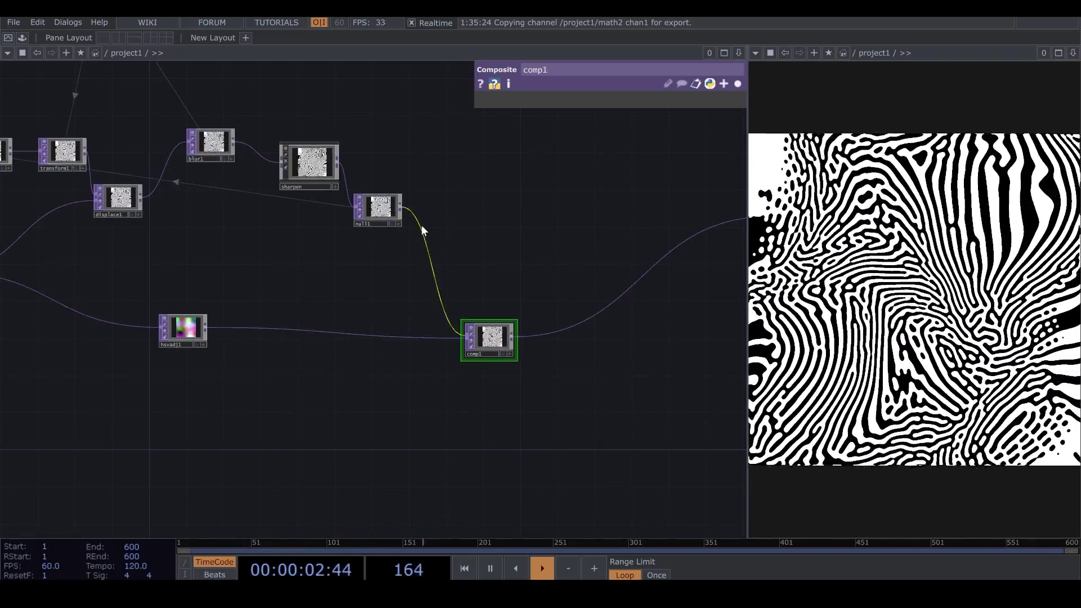
# Insert an Edge TOP on the wire between null1 and comp1, set its Strength to 0.5, and show only its non-default parameters.
pyautogui.rightClick(420, 224)
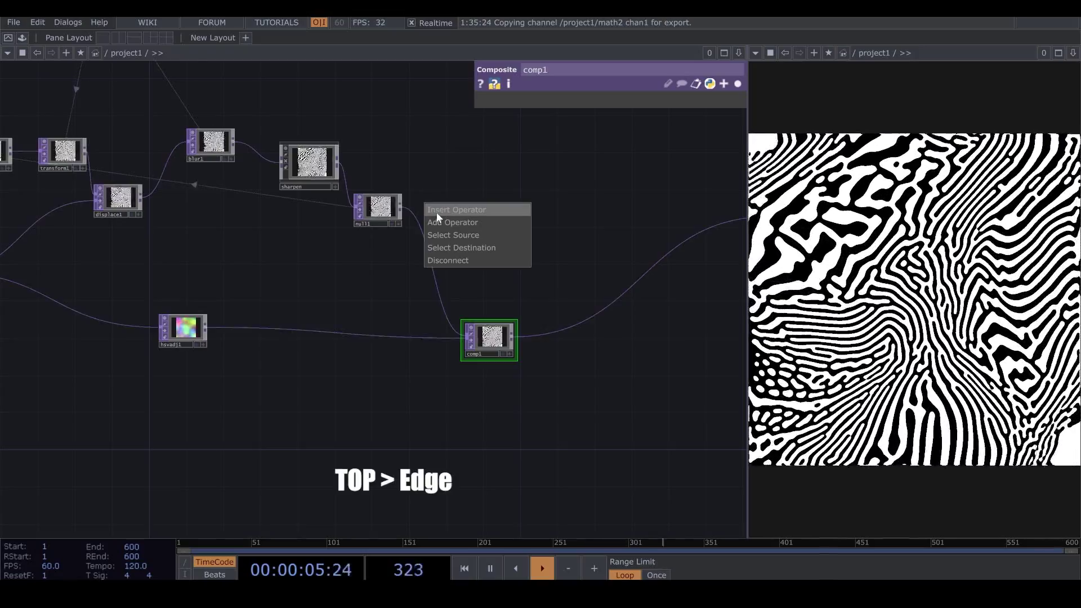
pyautogui.click(437, 212)
pyautogui.click(231, 345)
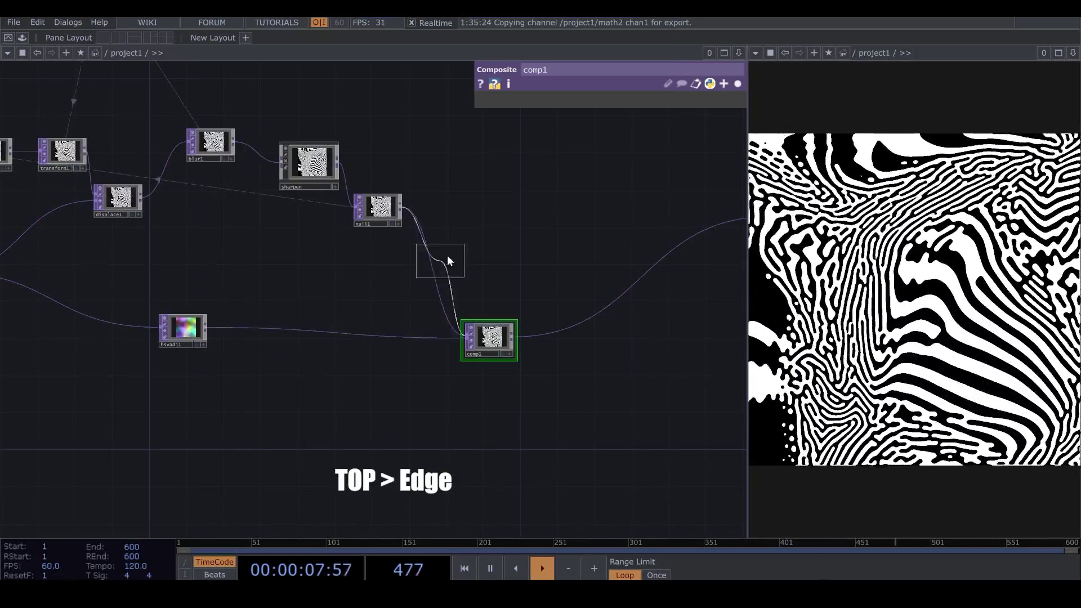
pyautogui.click(448, 260)
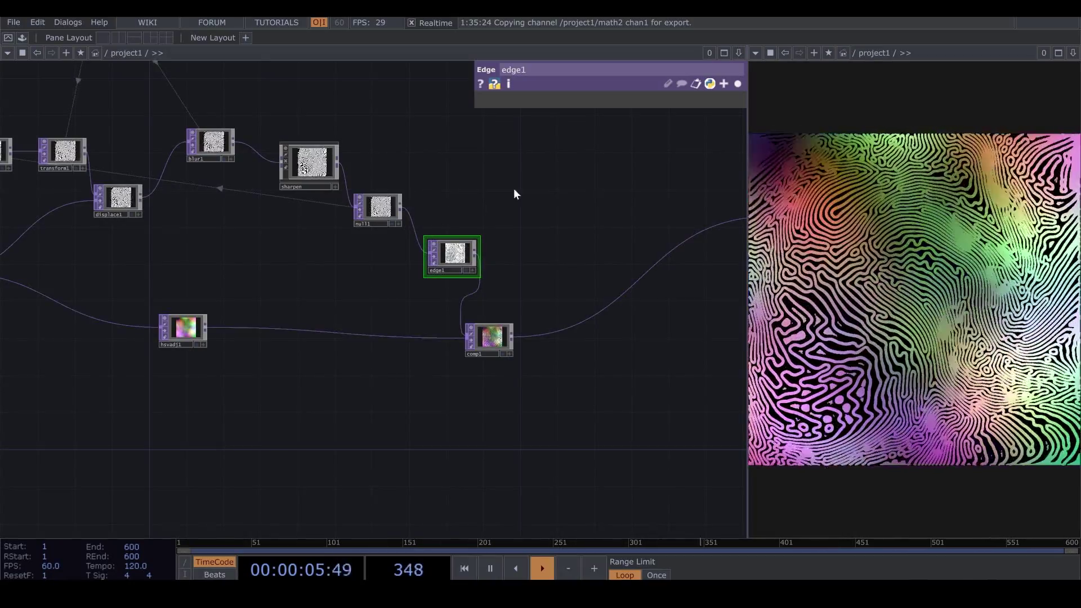
pyautogui.click(737, 84)
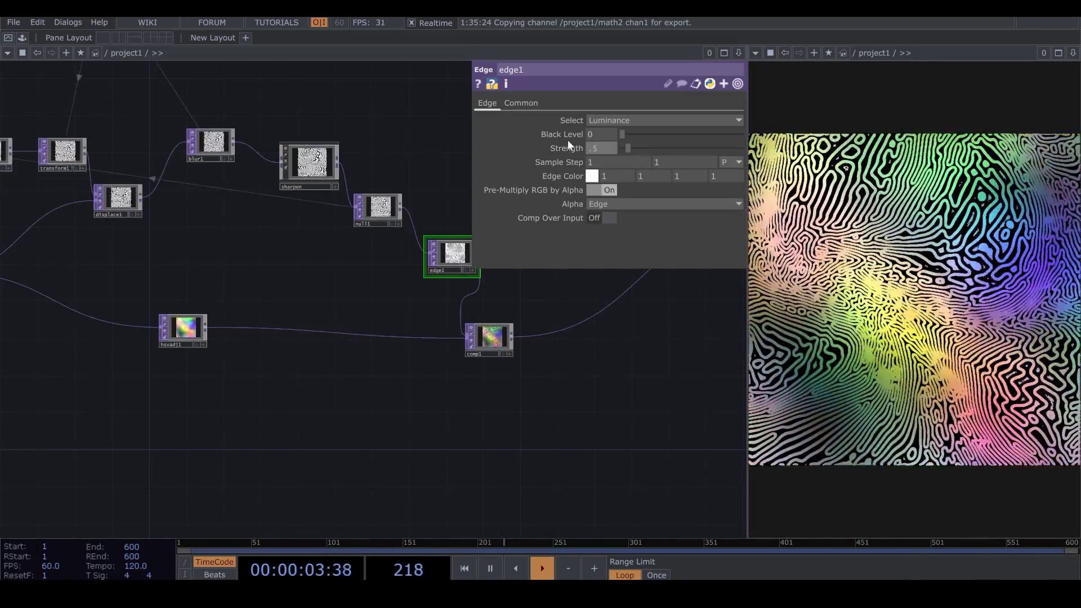
pyautogui.click(737, 84)
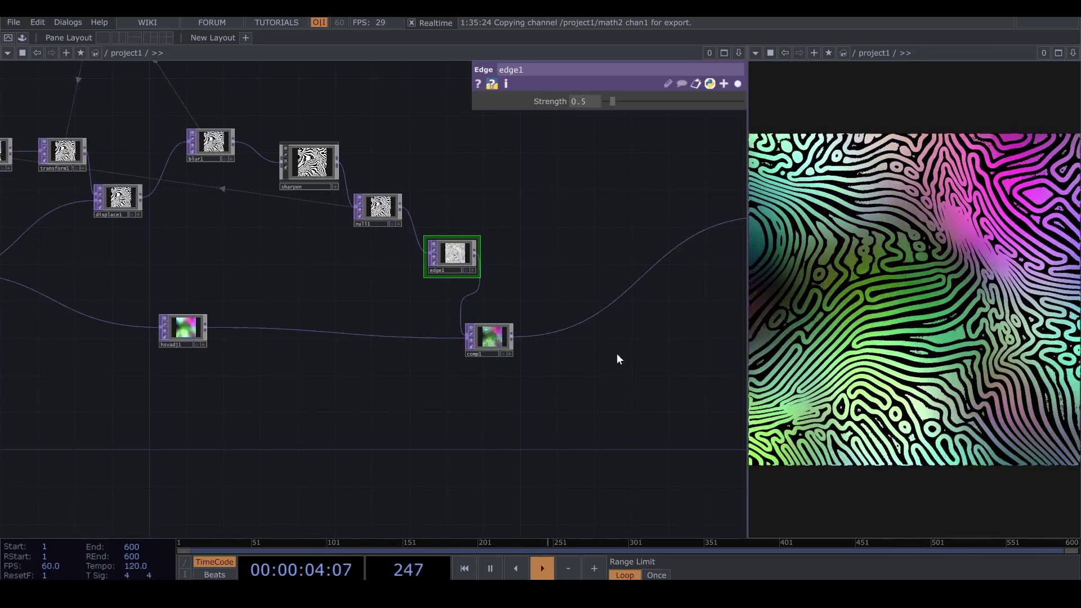
# Add an Emboss TOP to the right of edge1, with edge1's output connected to its input.
pyautogui.moveTo(617, 355); pyautogui.dragTo(535, 373)
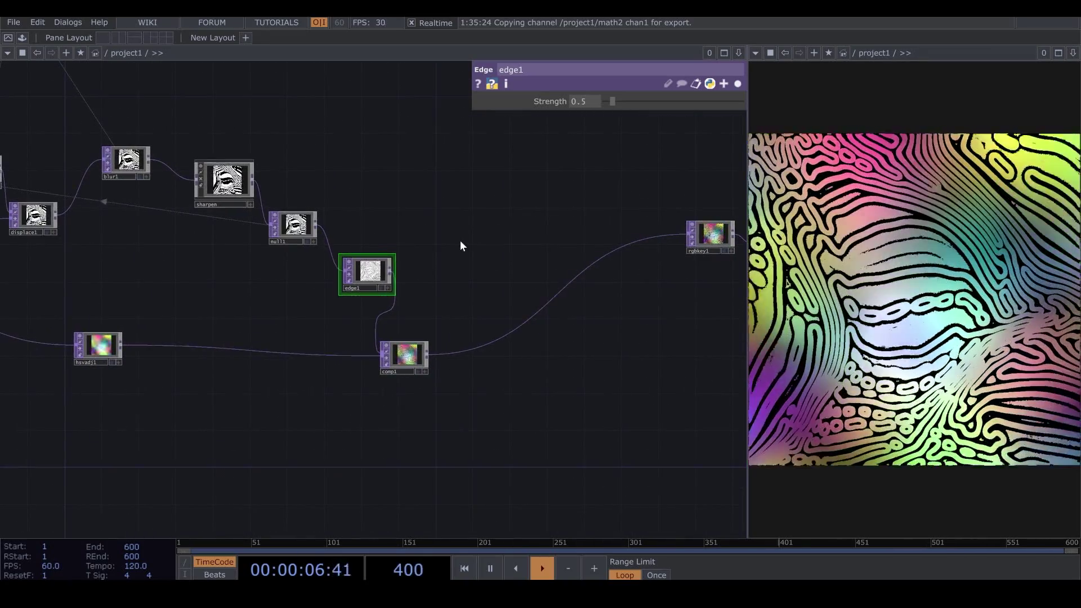
pyautogui.press('Tab')
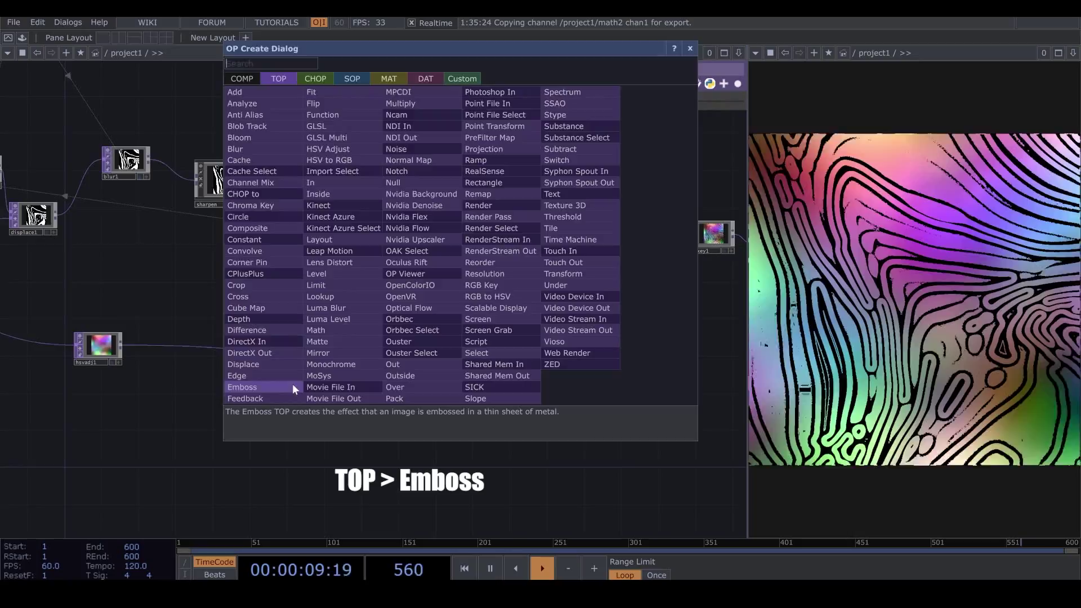
pyautogui.click(292, 386)
pyautogui.click(475, 232)
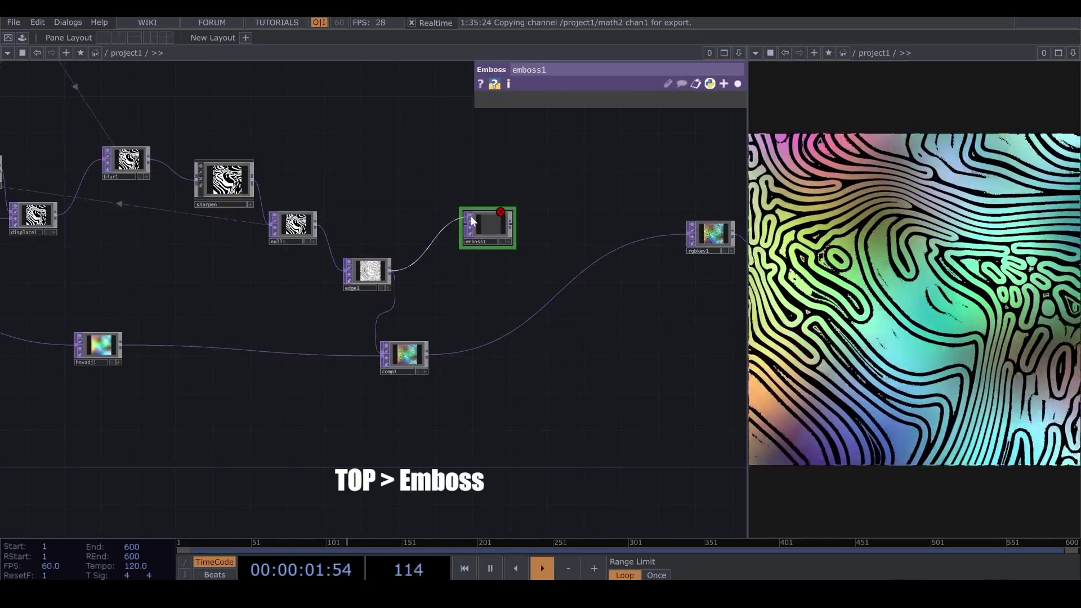
pyautogui.moveTo(447, 292); pyautogui.dragTo(347, 296)
pyautogui.scroll(10, 405, 223)
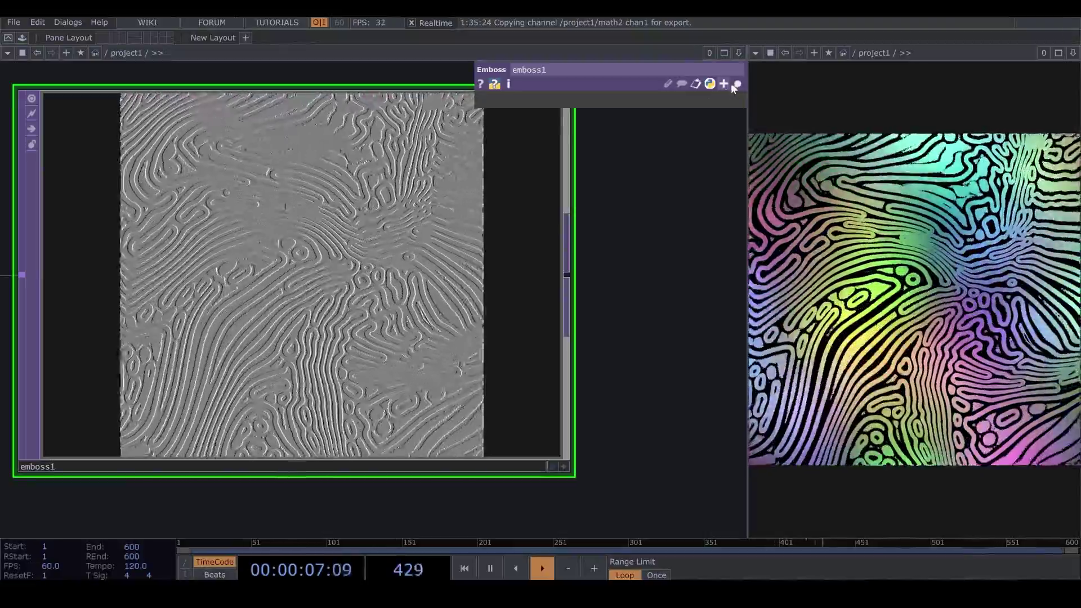
# Set emboss1's Strength to 4, both Sample Step values to 3 and Midpoint to 0.72, and show only its non-default parameters.
pyautogui.click(737, 84)
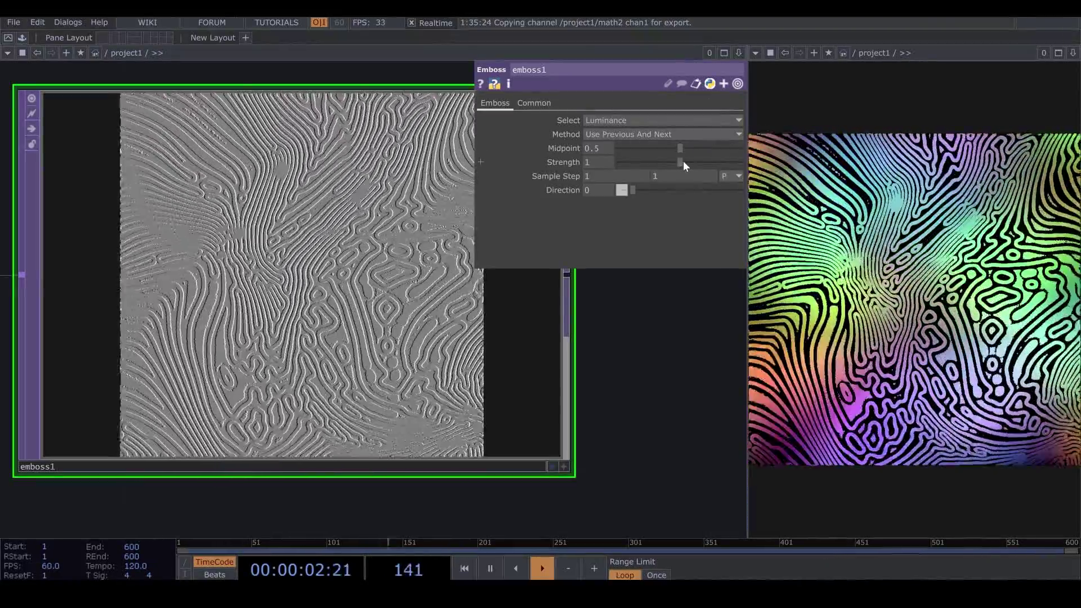
pyautogui.moveTo(684, 162); pyautogui.dragTo(749, 169)
pyautogui.moveTo(595, 164); pyautogui.dragTo(582, 172)
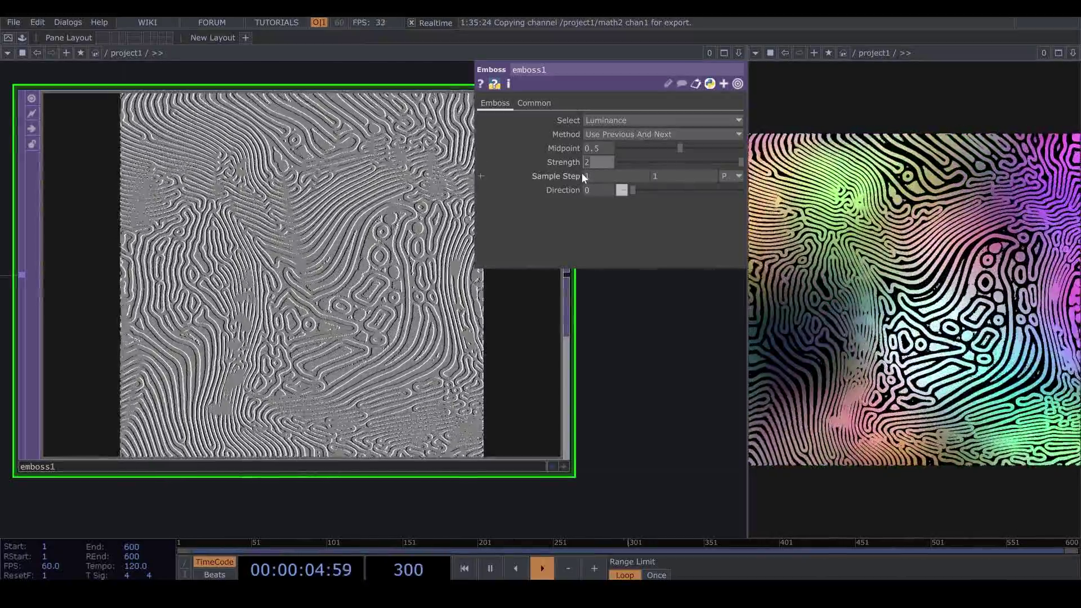
pyautogui.write('4')
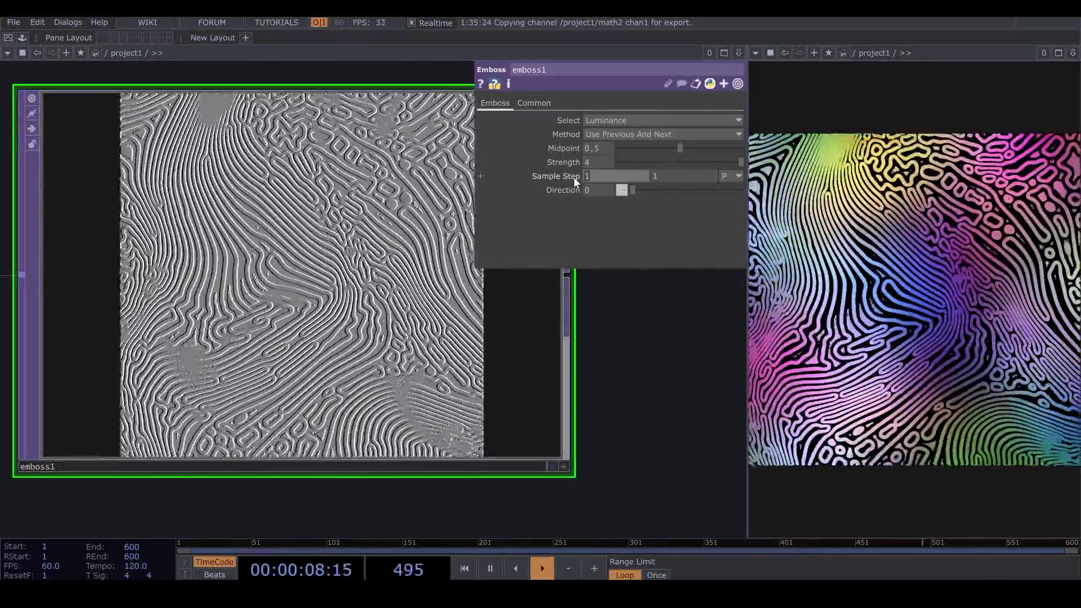
pyautogui.moveTo(573, 178); pyautogui.dragTo(658, 167, button='middle')
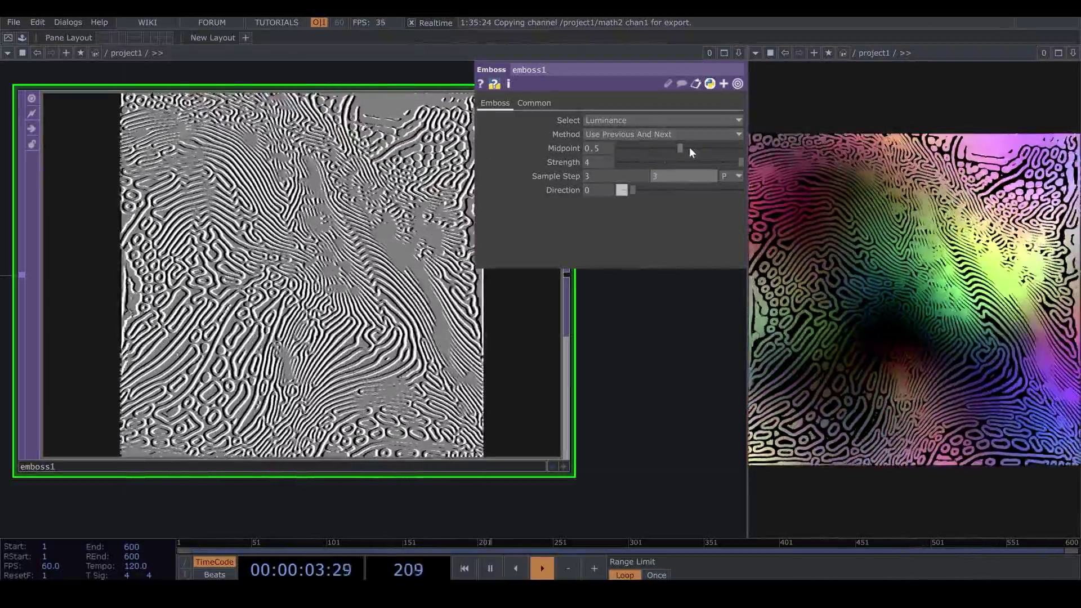
pyautogui.moveTo(689, 147); pyautogui.dragTo(701, 150)
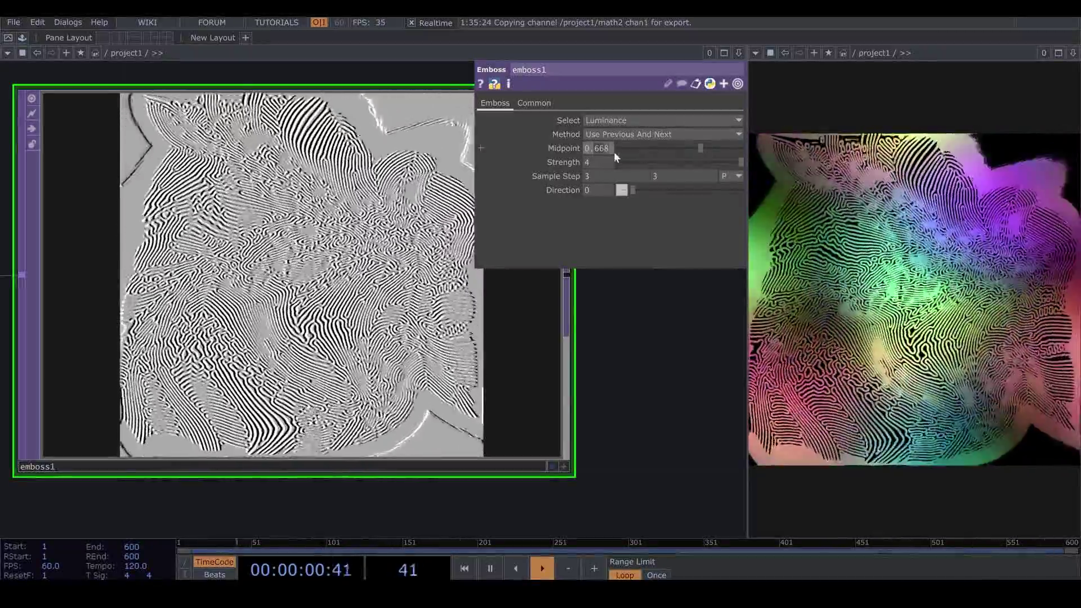
pyautogui.write('72')
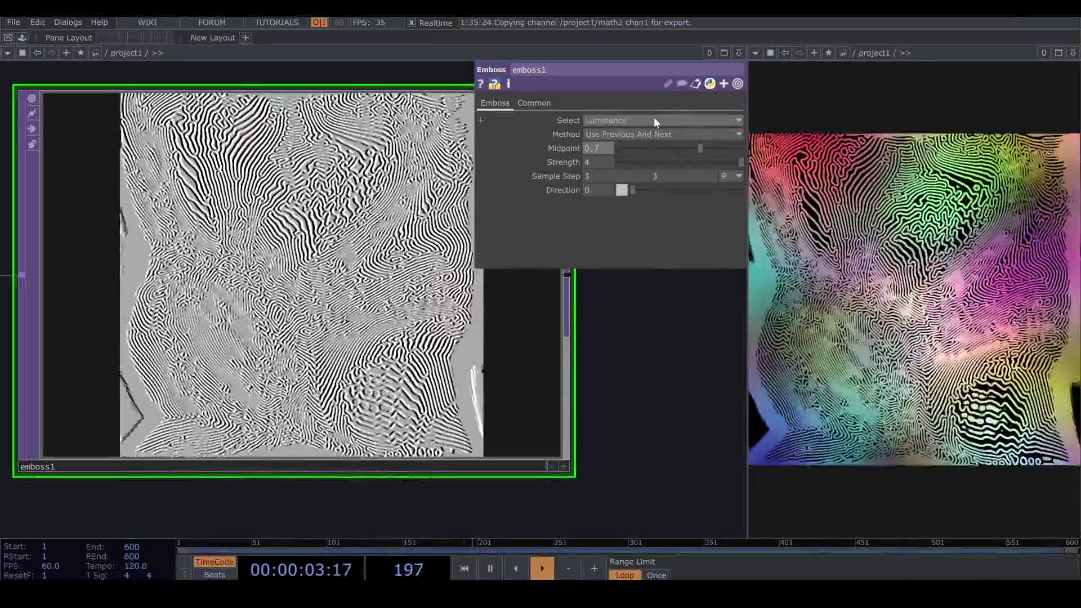
pyautogui.click(737, 83)
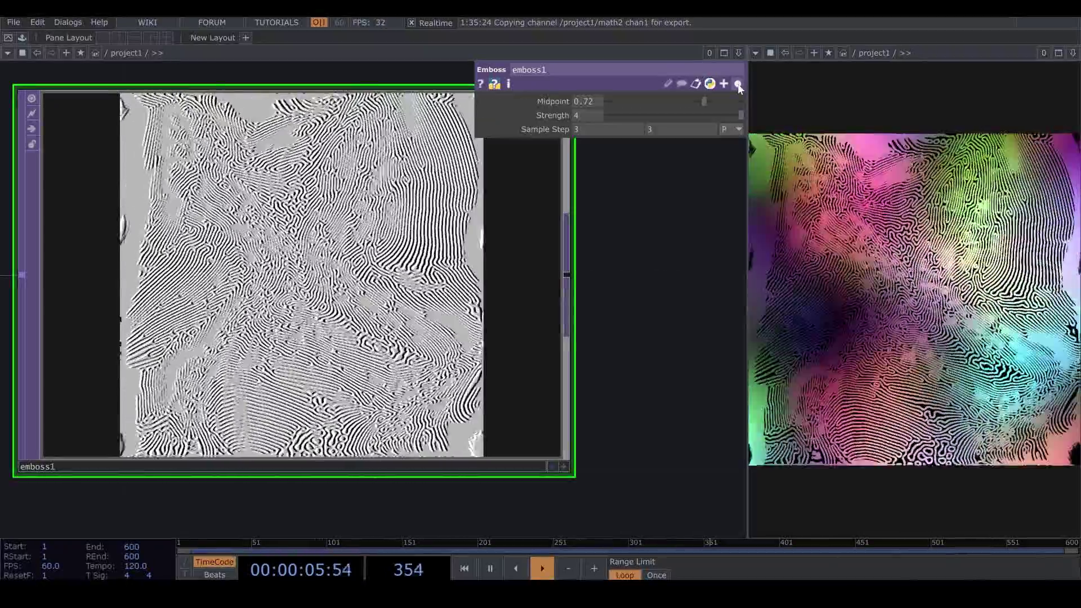
# Insert a Composite TOP on the wire between comp1 and rgbkey1, and connect emboss1 as its second input.
pyautogui.scroll(-3, 425, 309)
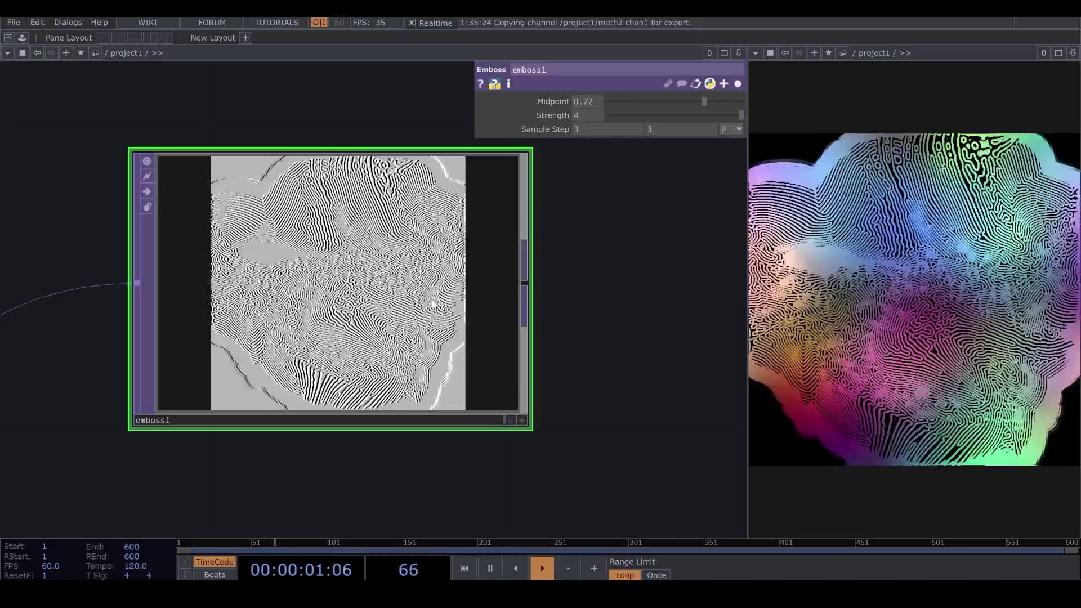
pyautogui.scroll(-5, 433, 304)
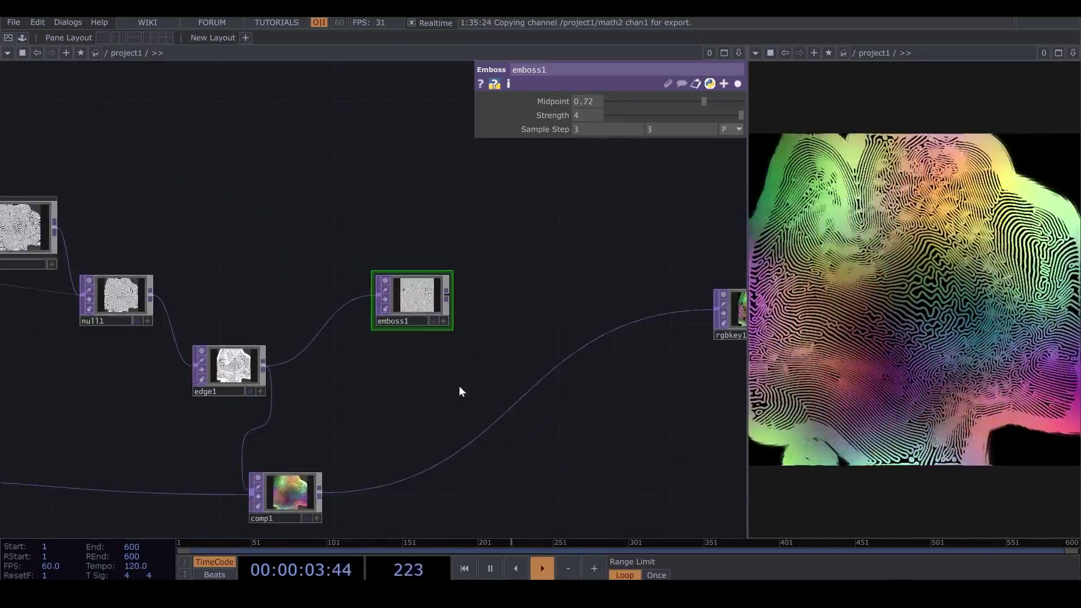
pyautogui.moveTo(460, 391); pyautogui.dragTo(423, 306)
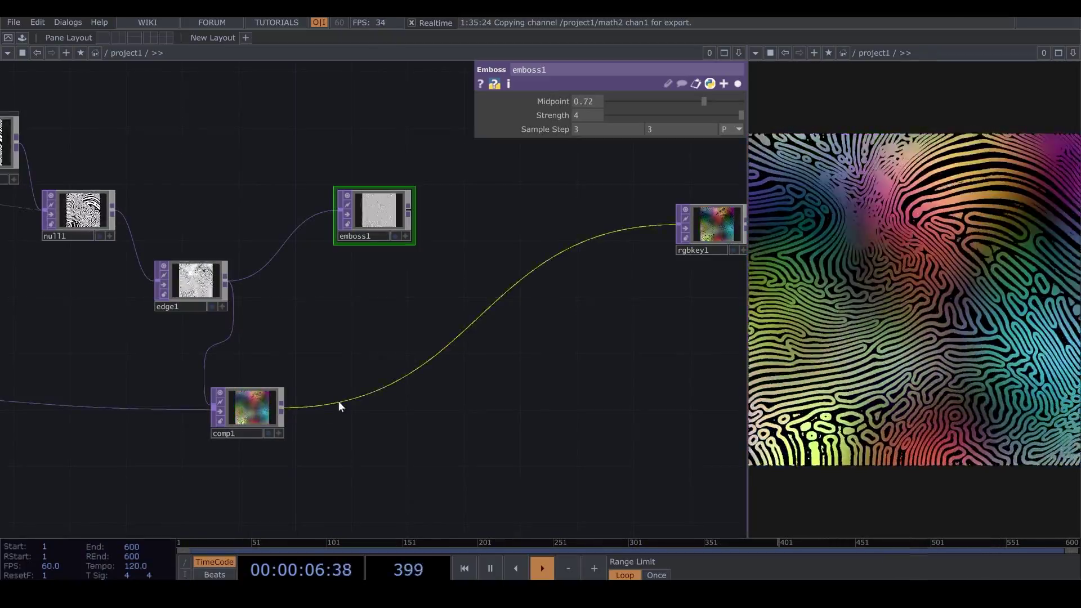
pyautogui.rightClick(338, 401)
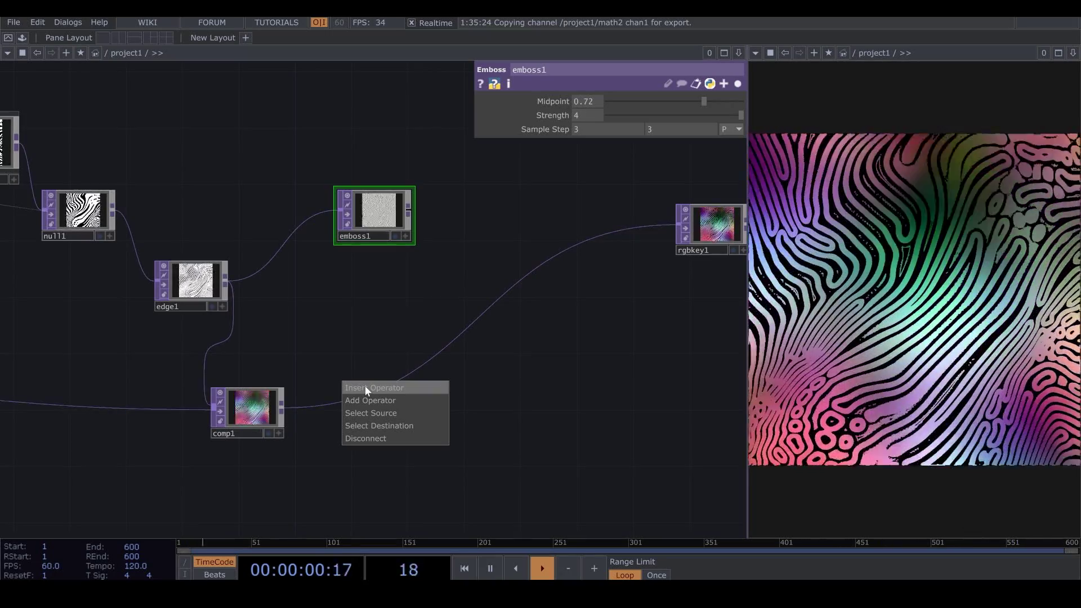
pyautogui.click(365, 387)
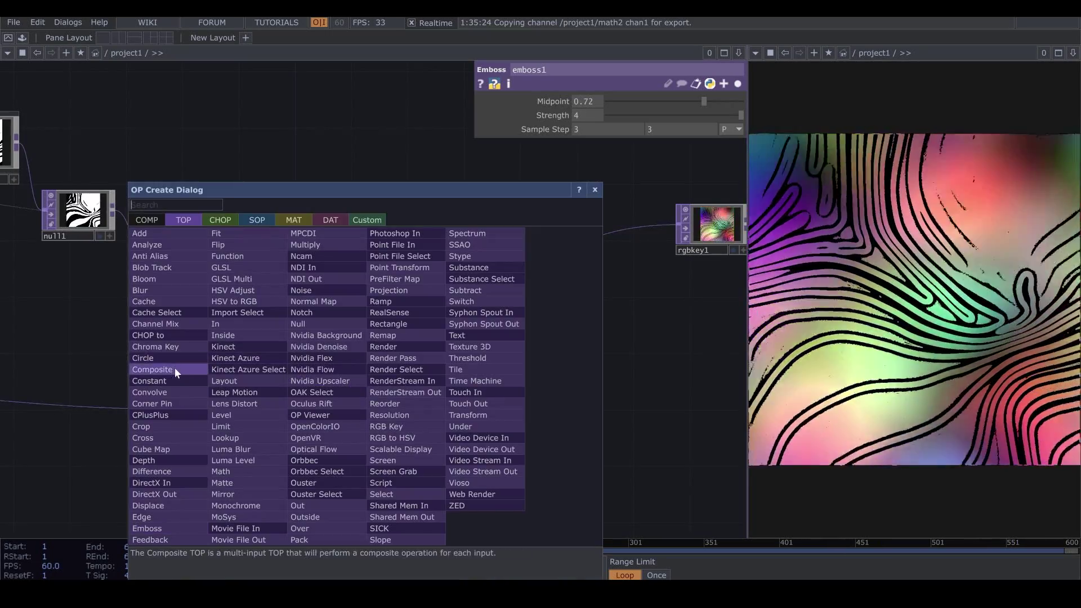
pyautogui.click(174, 367)
pyautogui.click(529, 286)
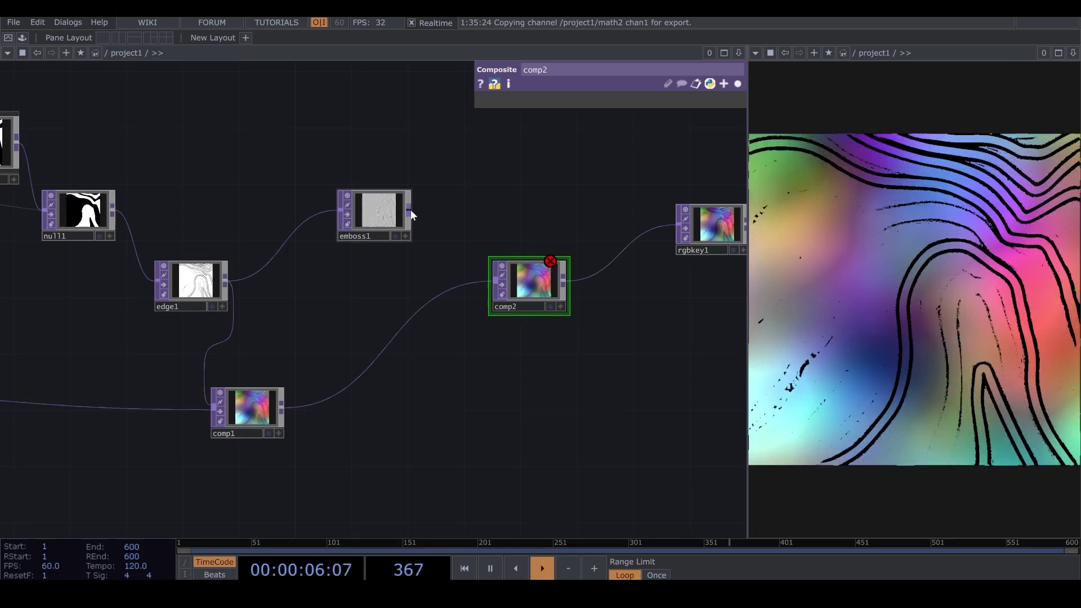
pyautogui.moveTo(411, 210); pyautogui.dragTo(475, 291)
pyautogui.moveTo(586, 279); pyautogui.dragTo(513, 268)
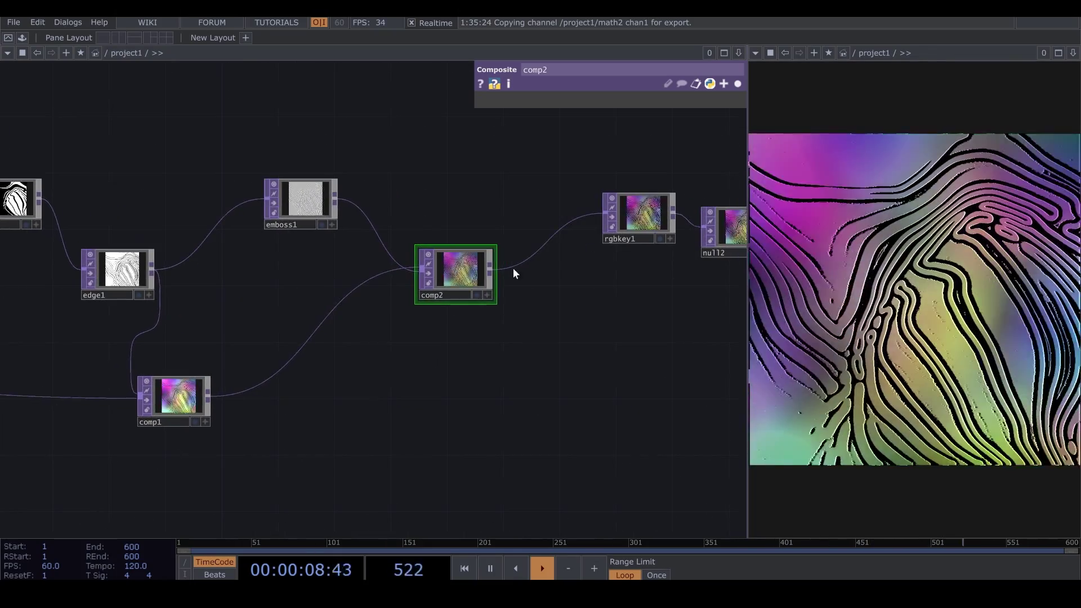
# Try the Difference operation on comp2, restore Multiply, and show only its non-default parameters.
pyautogui.click(738, 84)
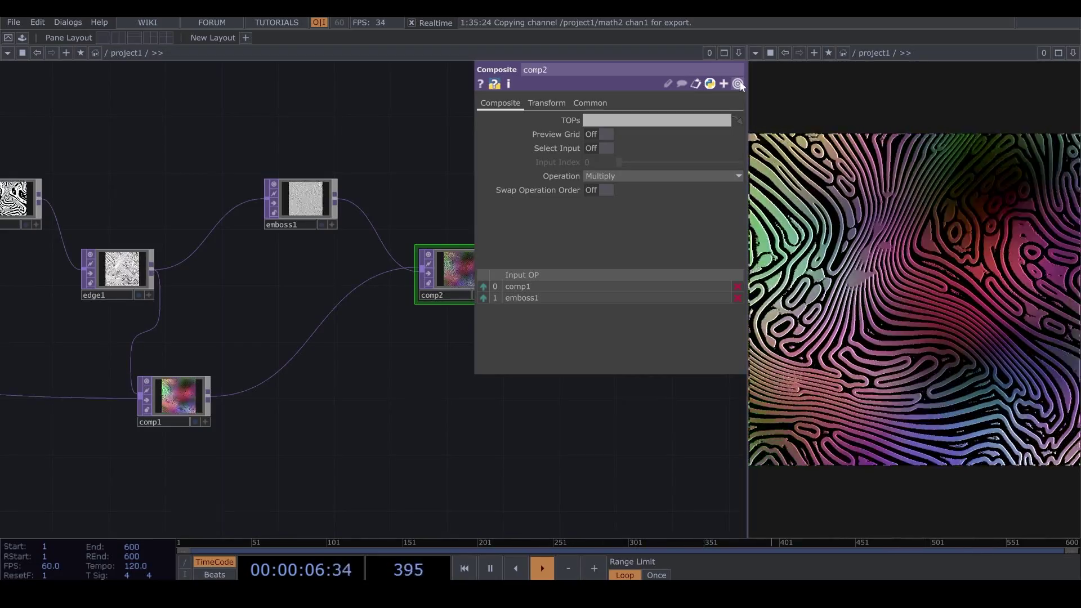
pyautogui.click(668, 172)
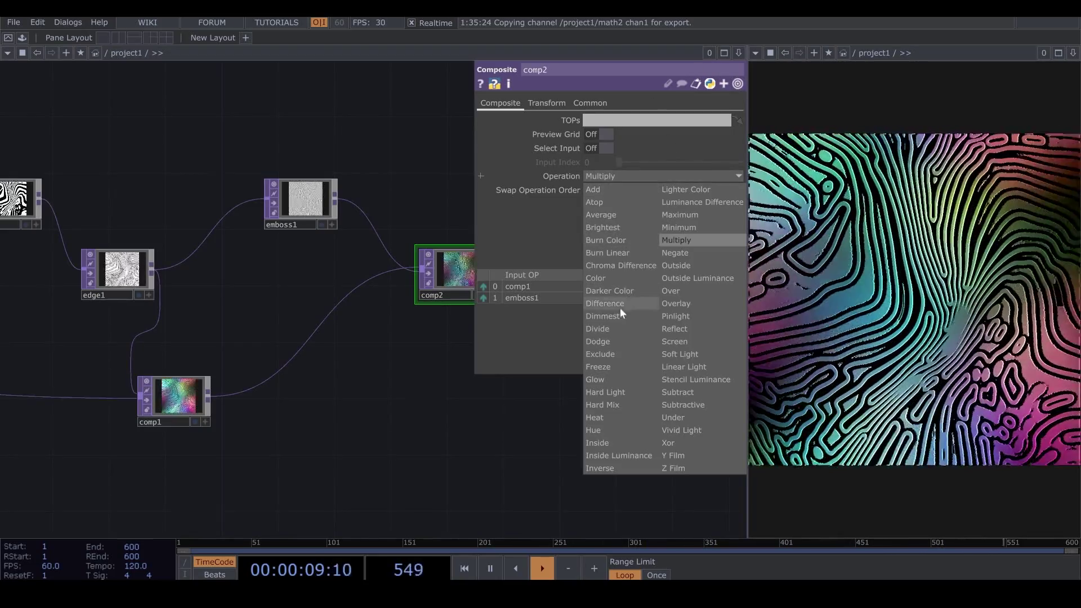
pyautogui.click(620, 300)
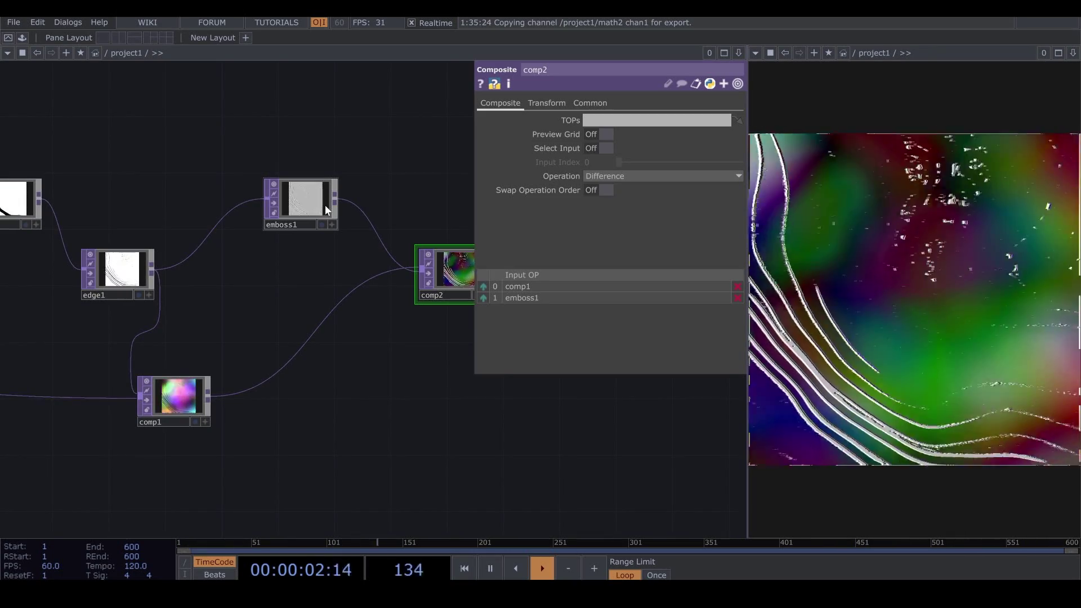
pyautogui.click(648, 176)
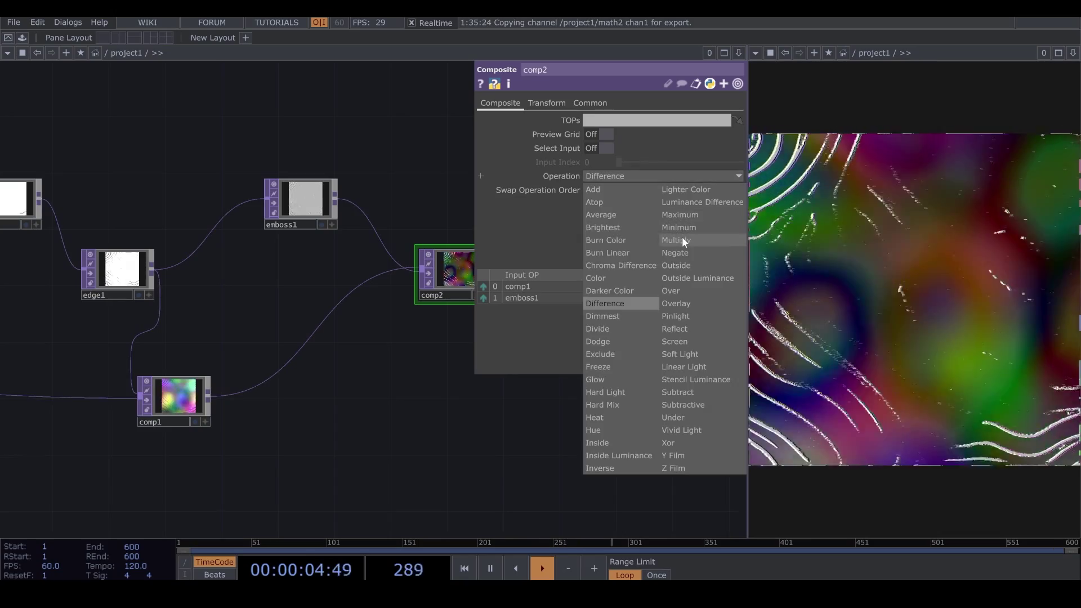
pyautogui.click(682, 239)
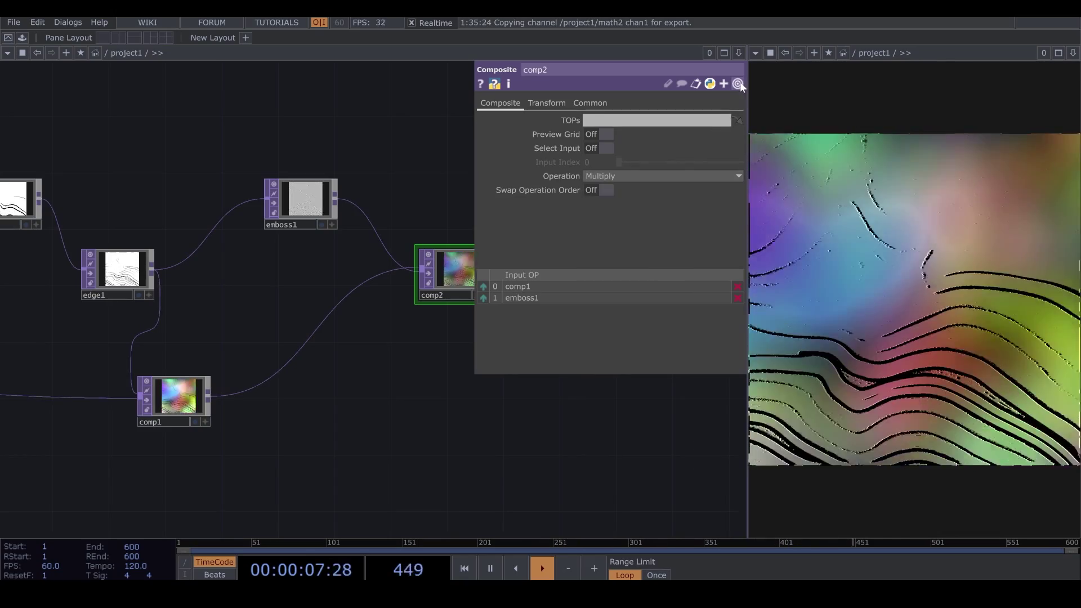
pyautogui.click(738, 84)
# Move rgbkey1 and null2 together farther away from comp2 to make room for another operator.
pyautogui.moveTo(536, 368); pyautogui.dragTo(392, 366)
pyautogui.scroll(-2, 474, 274)
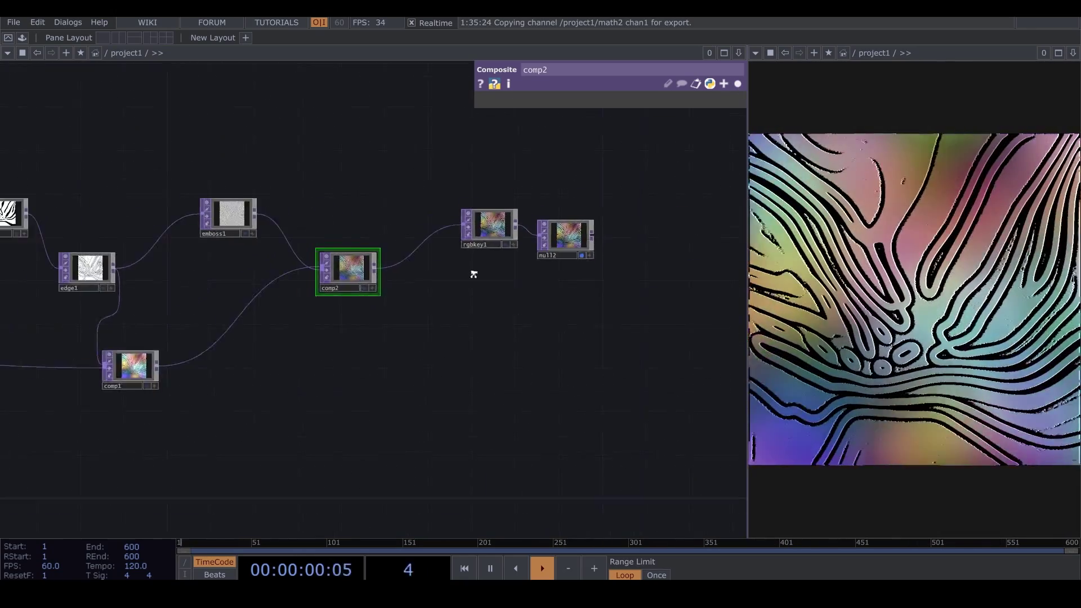
pyautogui.scroll(-1, 473, 274)
pyautogui.moveTo(486, 312); pyautogui.dragTo(451, 319)
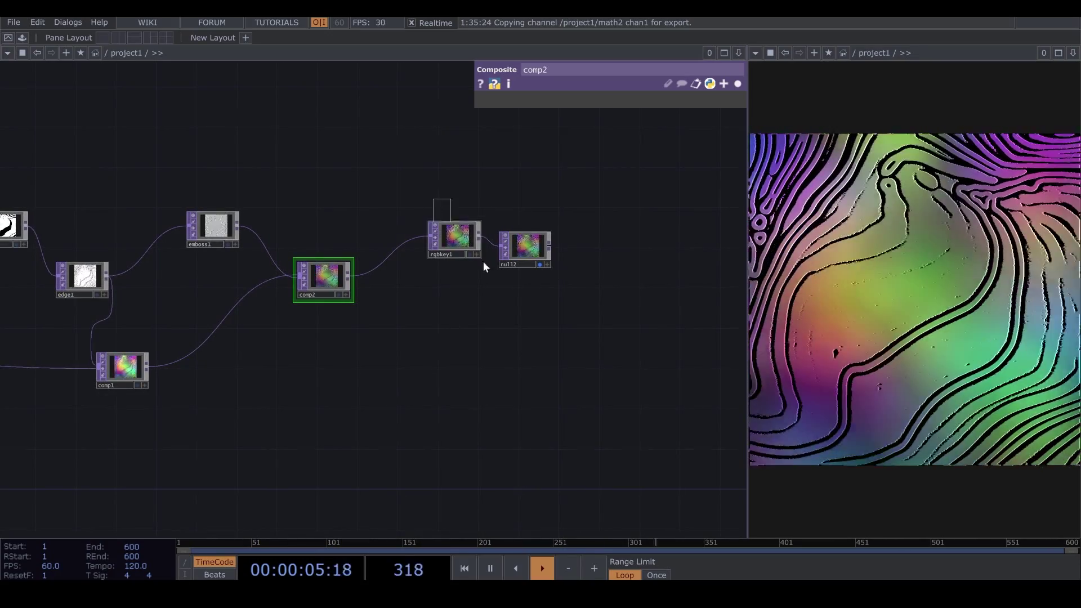
pyautogui.moveTo(483, 261); pyautogui.dragTo(569, 345, button='right')
pyautogui.moveTo(460, 245); pyautogui.dragTo(599, 275)
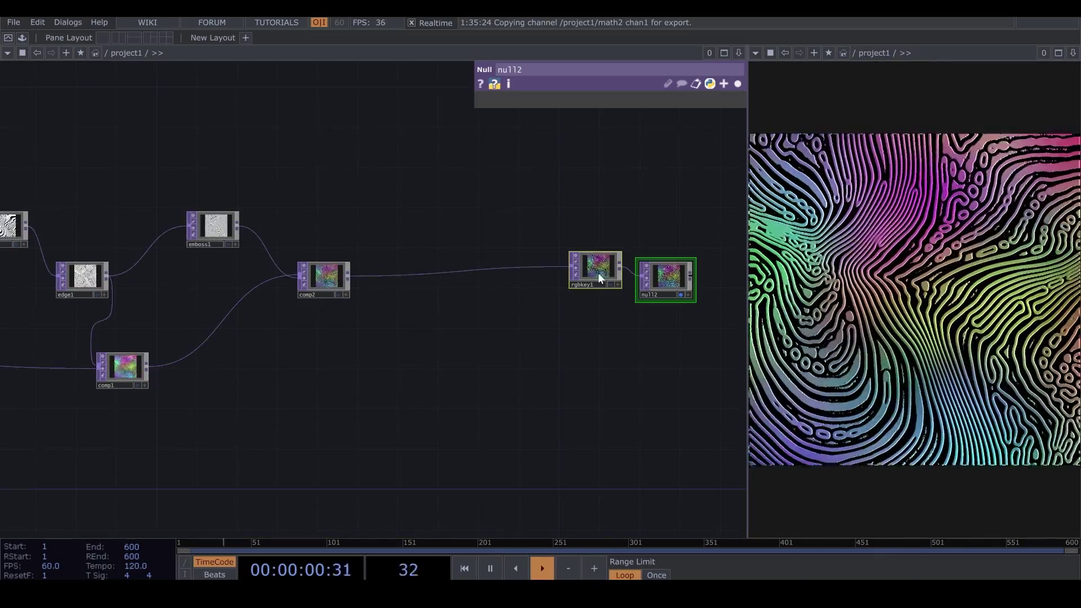
# Insert a Composite TOP on the wire between comp2 and rgbkey1, and connect null1 as its second input.
pyautogui.rightClick(458, 272)
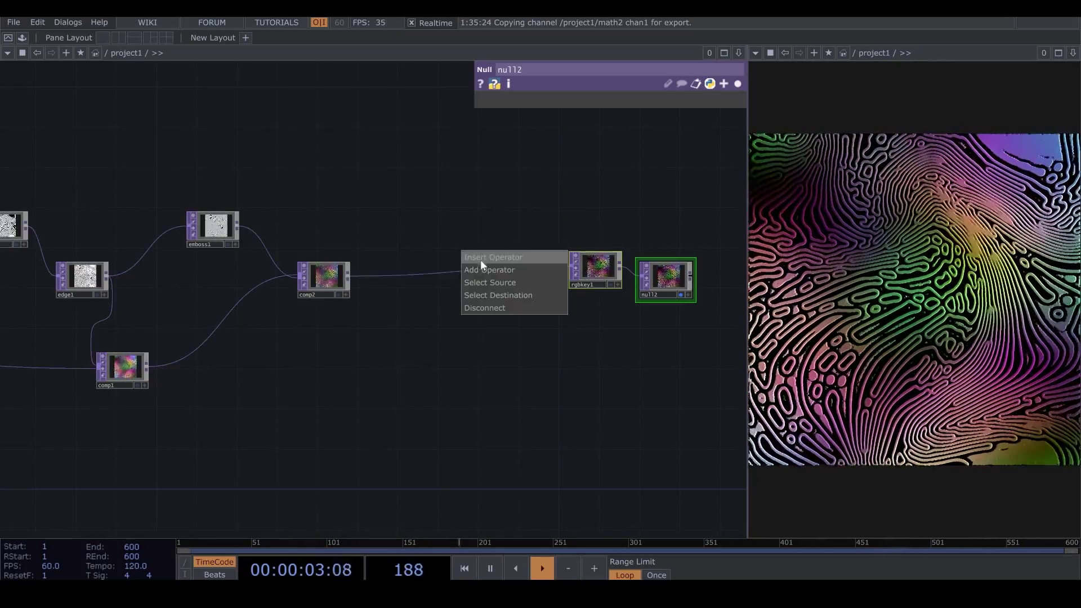
pyautogui.click(481, 259)
pyautogui.click(286, 241)
pyautogui.click(445, 215)
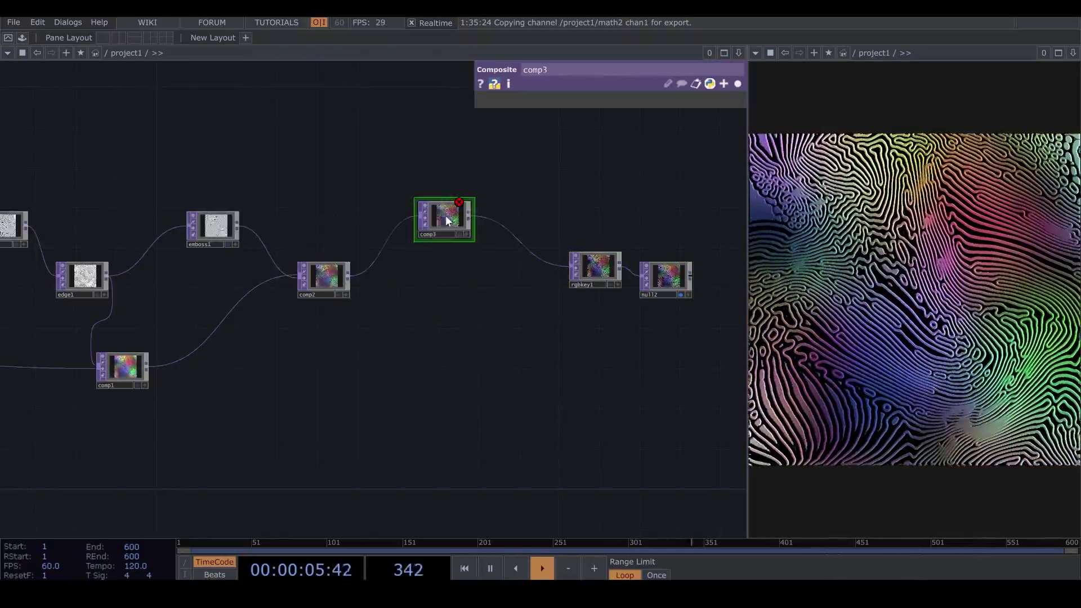
pyautogui.scroll(-2, 434, 271)
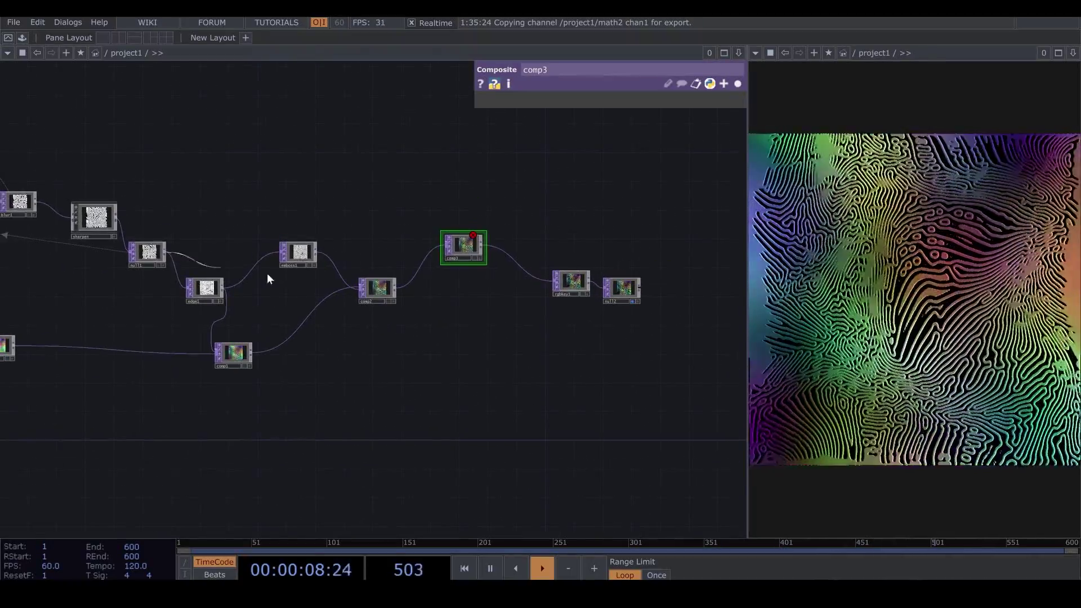
pyautogui.click(437, 255)
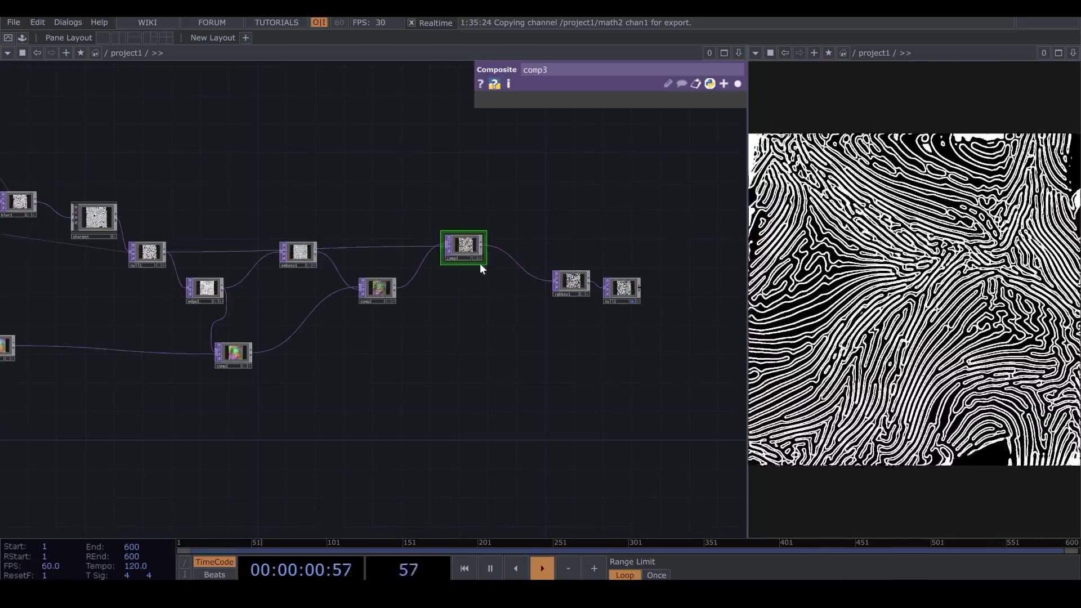
# Set comp3's compositing operation to Pinlight, and show only its non-default parameters.
pyautogui.scroll(3, 480, 263)
pyautogui.click(738, 83)
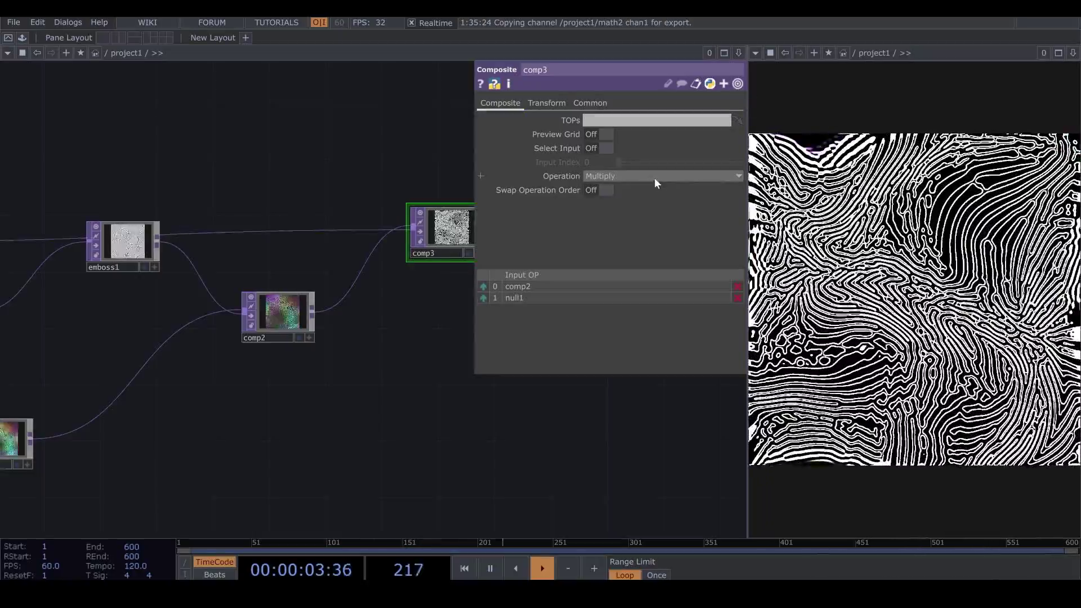
pyautogui.click(654, 177)
pyautogui.click(675, 315)
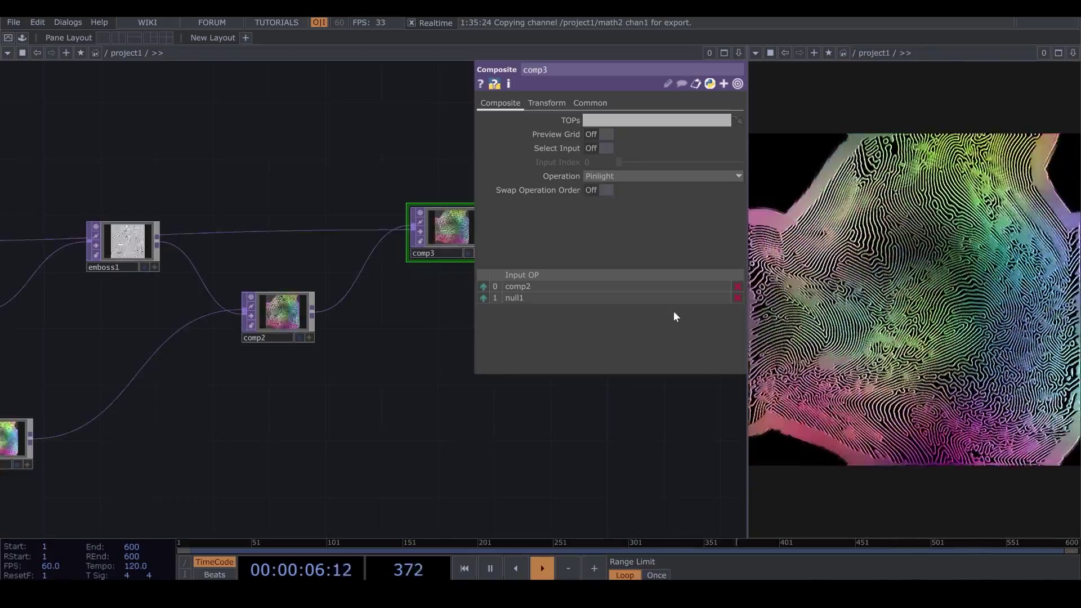
pyautogui.click(738, 84)
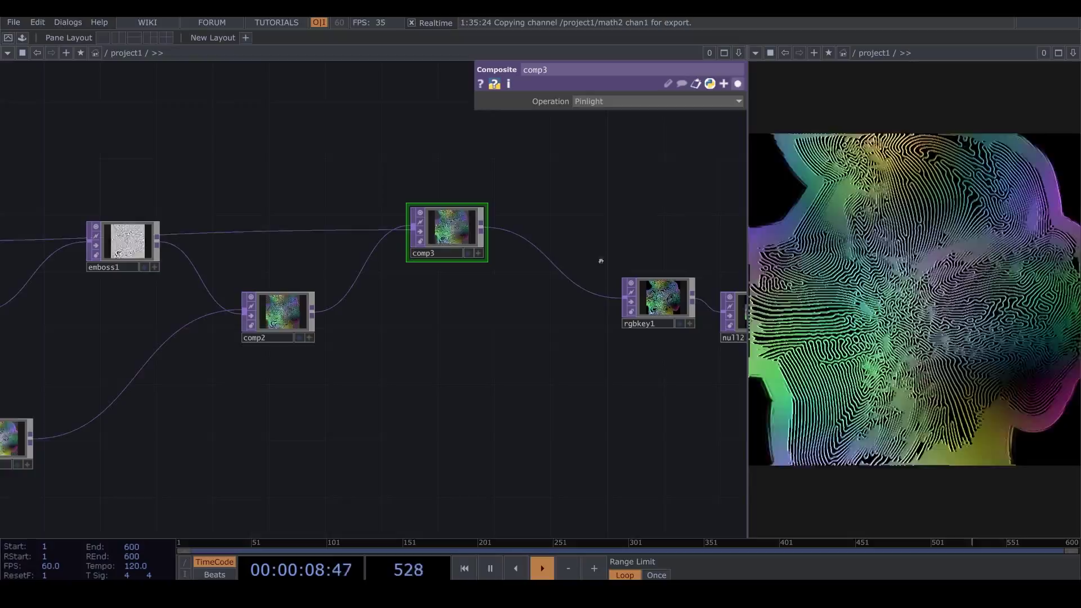
# Move comp2, comp3, rgbkey1 and null2 together farther from comp1 to make room for more operators.
pyautogui.moveTo(480, 377); pyautogui.dragTo(550, 362)
pyautogui.scroll(-2, 535, 323)
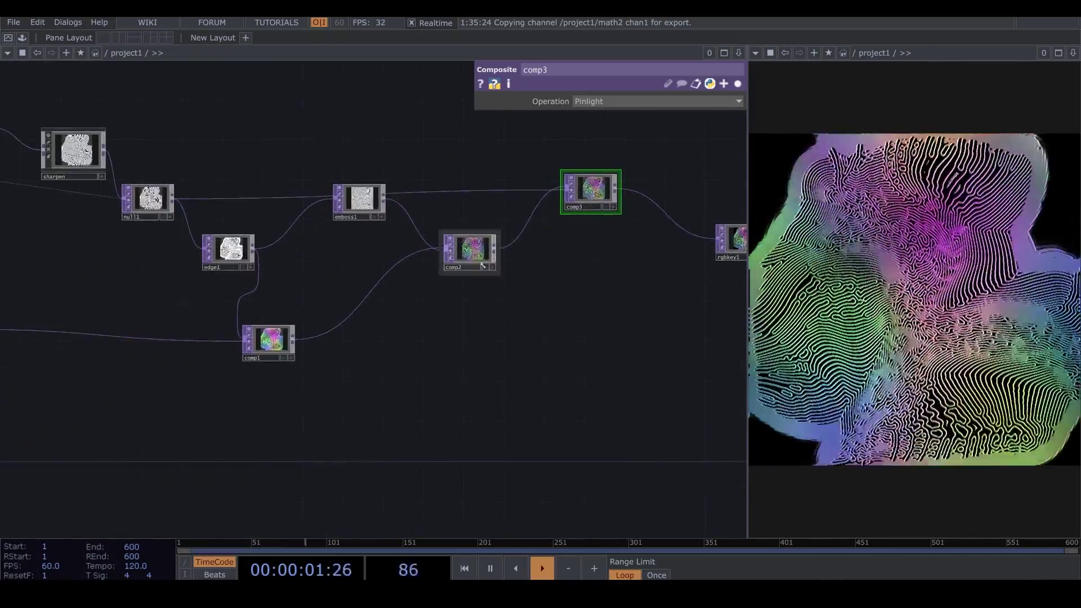
pyautogui.moveTo(473, 279); pyautogui.dragTo(360, 285)
pyautogui.moveTo(330, 133); pyautogui.dragTo(703, 355, button='right')
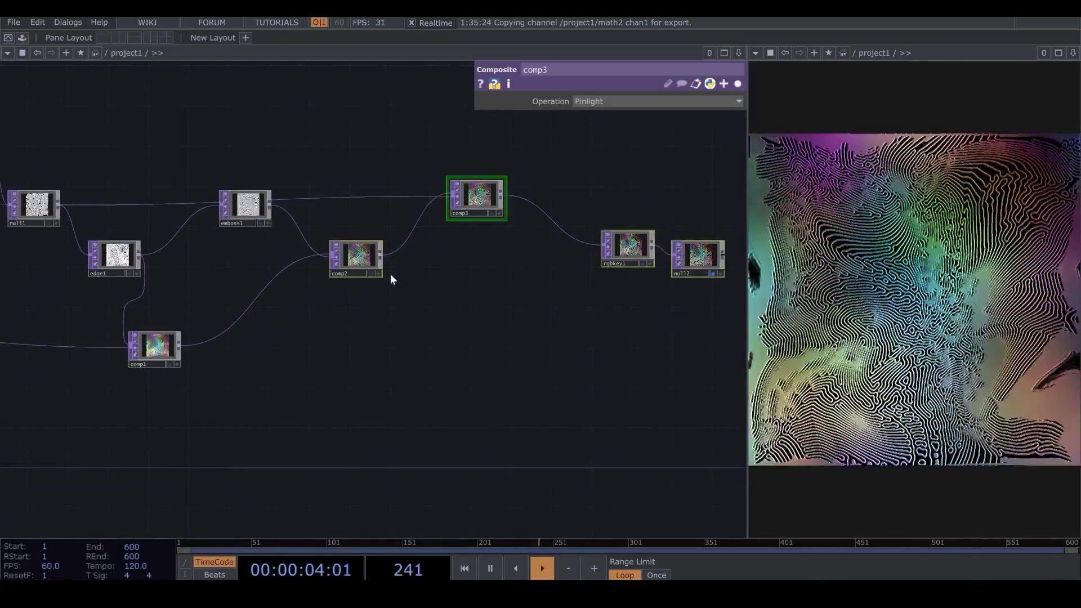
pyautogui.moveTo(357, 263); pyautogui.dragTo(488, 274)
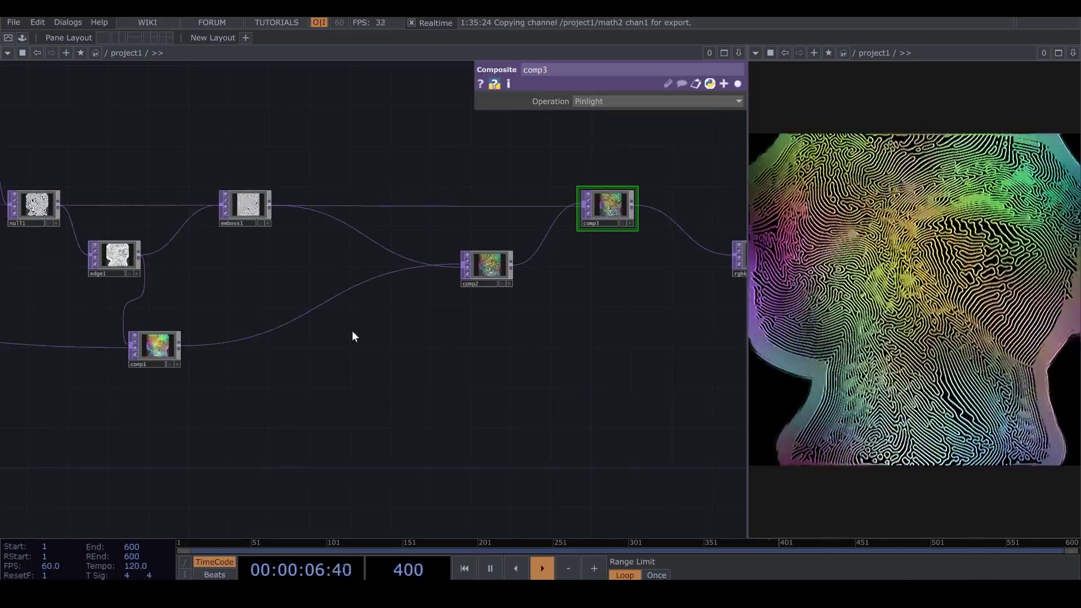
# Insert a Blur TOP on the wire between comp1 and comp2.
pyautogui.rightClick(236, 337)
pyautogui.click(255, 326)
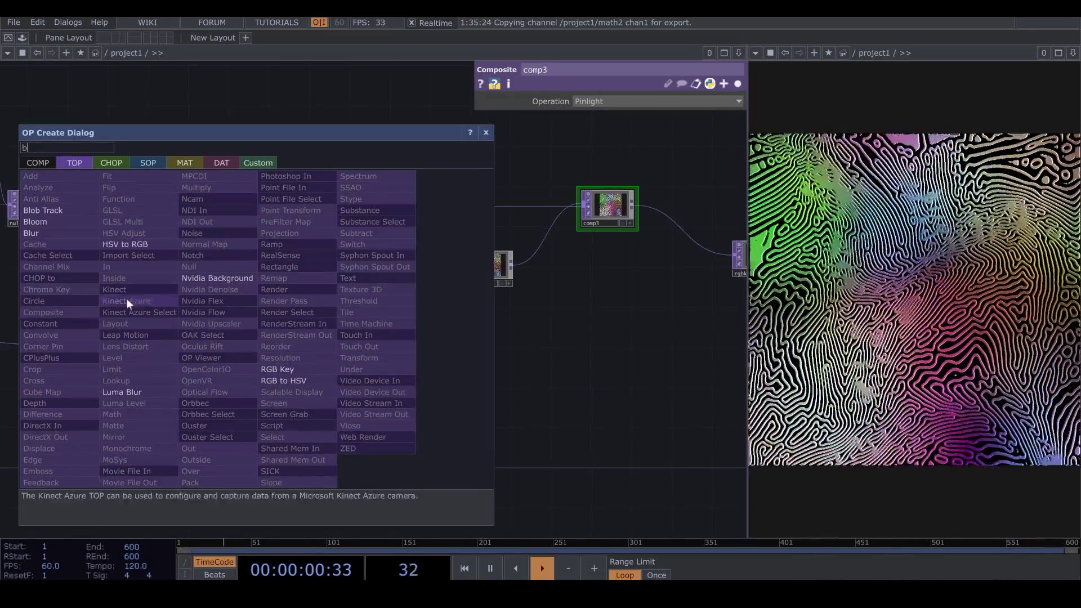
pyautogui.click(70, 233)
pyautogui.click(270, 366)
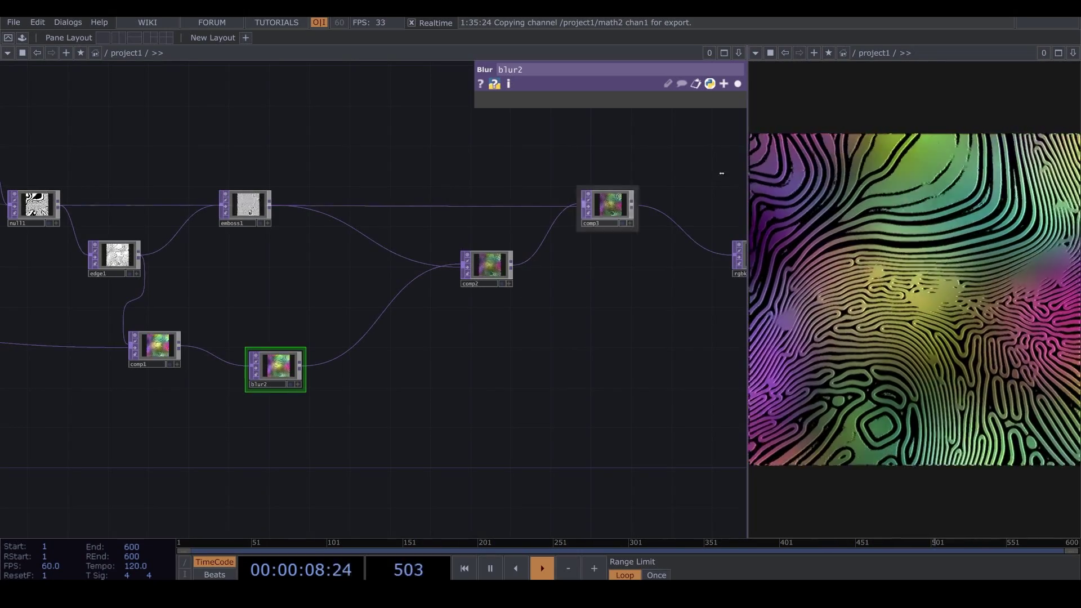
# Show all of blur2's parameters, and set its Filter Size to 20 and Pre-Shrink to 2.
pyautogui.click(737, 84)
pyautogui.moveTo(643, 177); pyautogui.dragTo(695, 174)
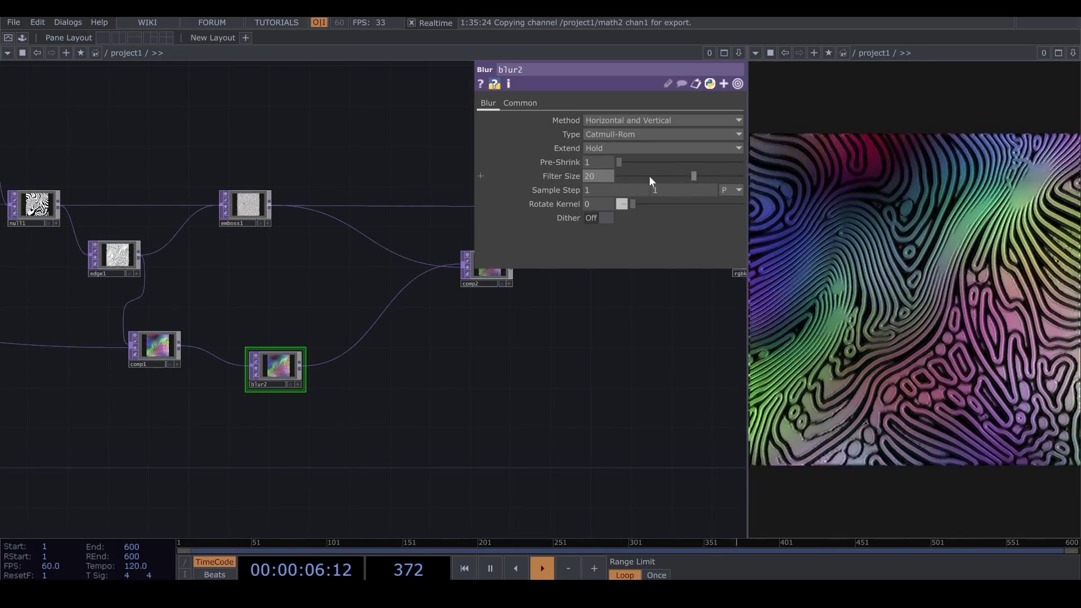
pyautogui.click(634, 162)
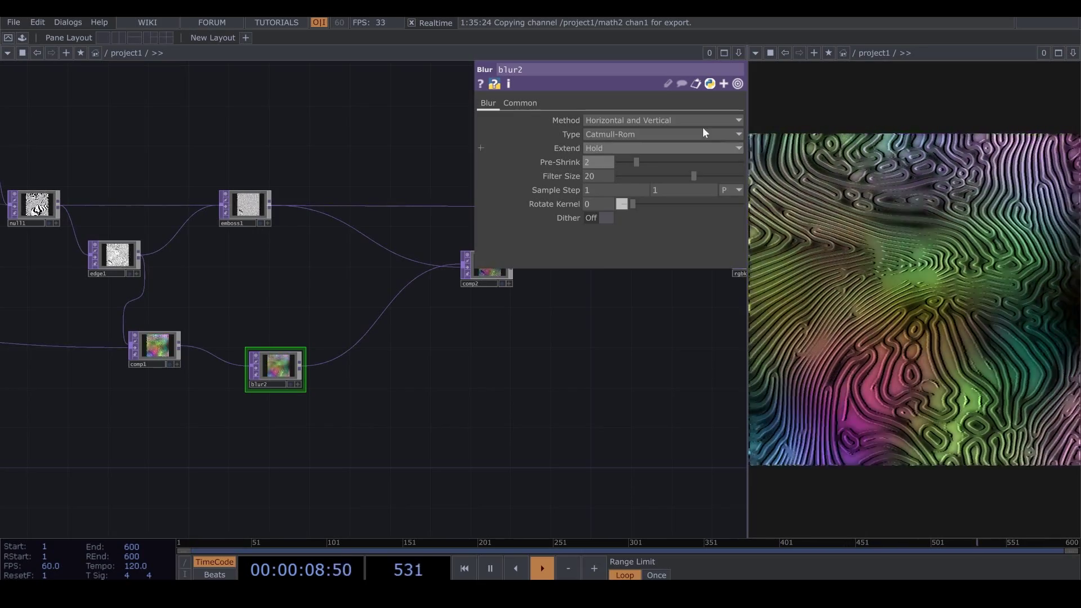
# Insert an Edge TOP on the wire between blur2 and comp2.
pyautogui.rightClick(361, 338)
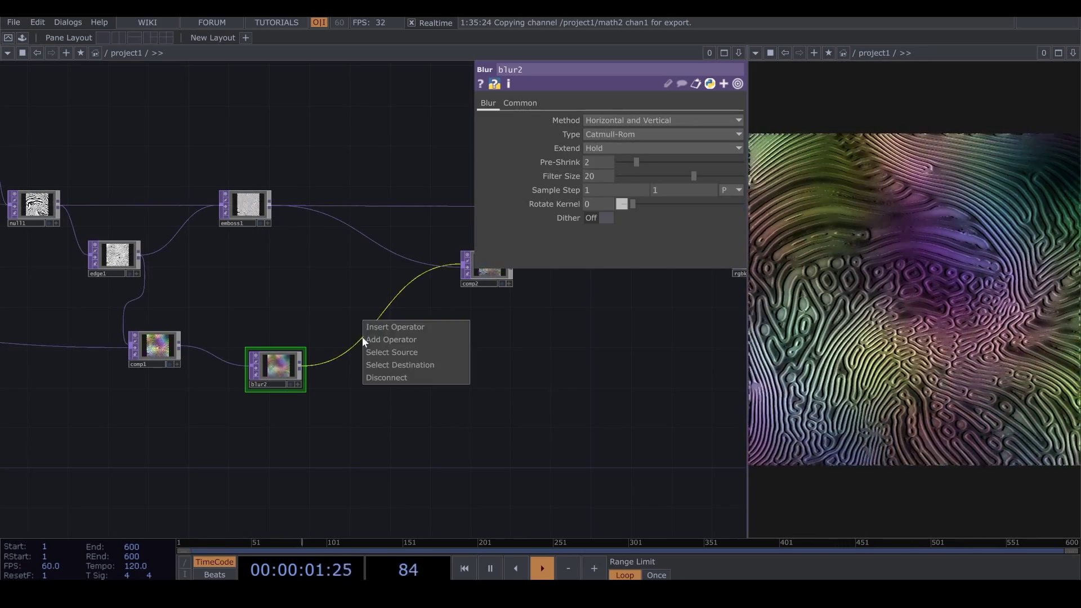
pyautogui.click(373, 325)
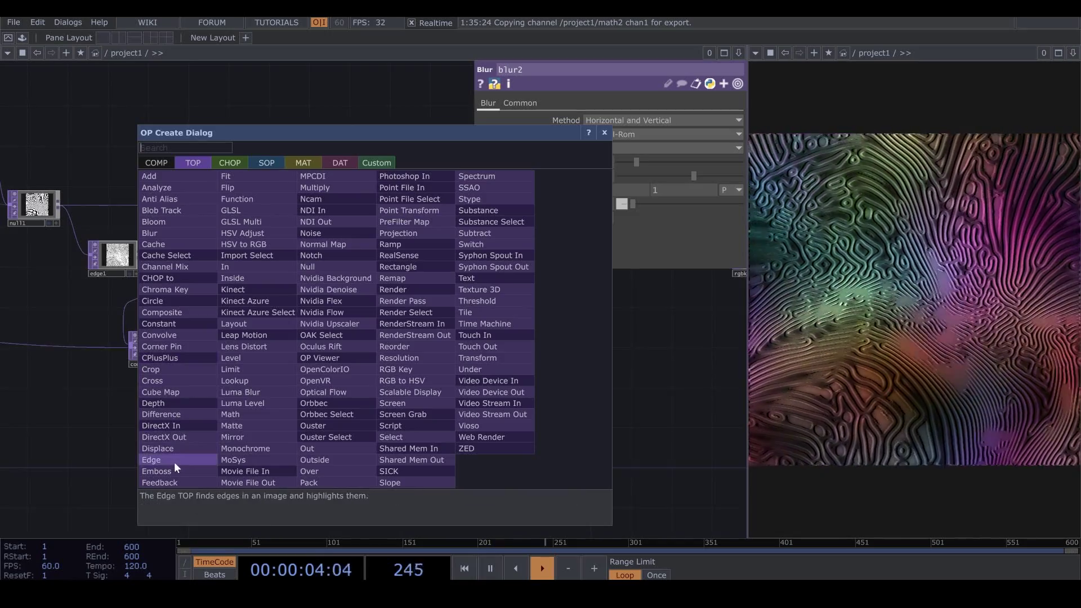
pyautogui.click(174, 461)
pyautogui.click(375, 361)
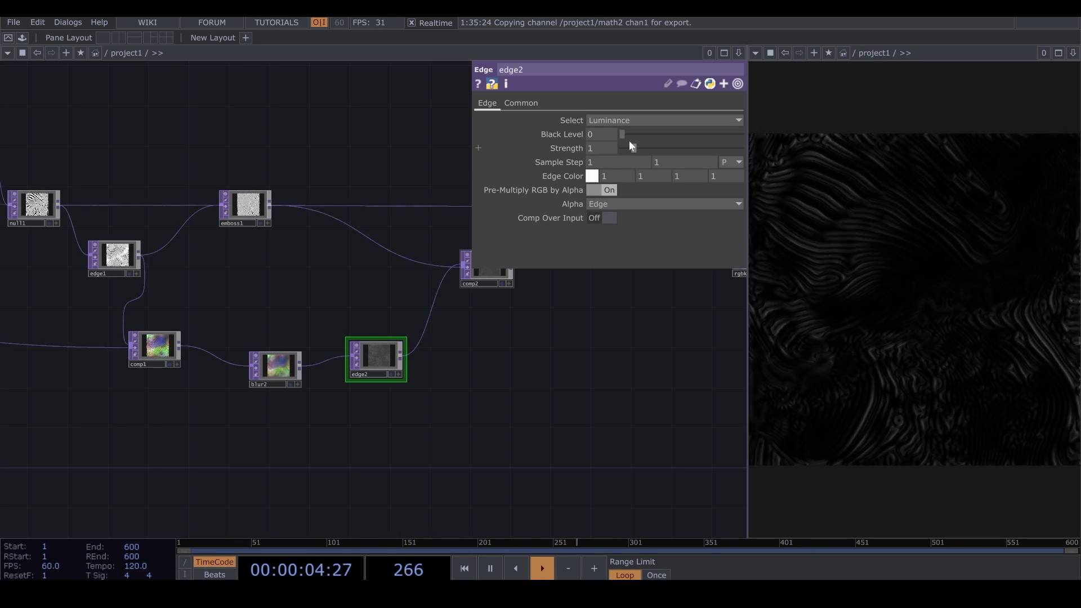
# Set edge2's Strength to 10, Black Level to 0.064 and both Sample Step values to 10, showing only non-default parameters.
pyautogui.moveTo(629, 144); pyautogui.dragTo(743, 148)
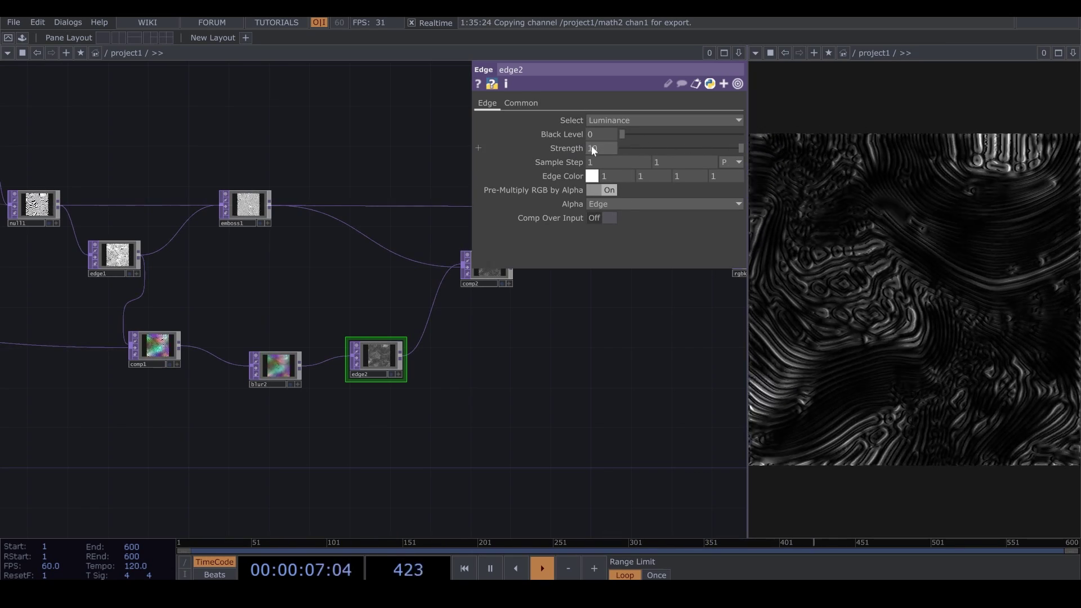
pyautogui.moveTo(623, 135); pyautogui.dragTo(630, 133)
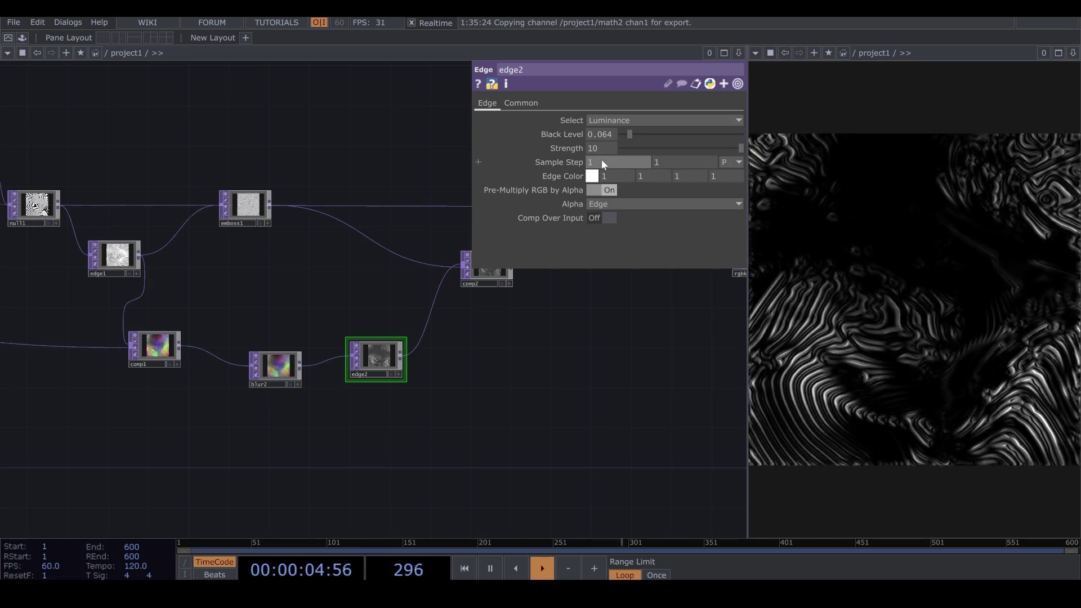
pyautogui.click(604, 162)
pyautogui.write('0')
pyautogui.click(682, 161)
pyautogui.write('0')
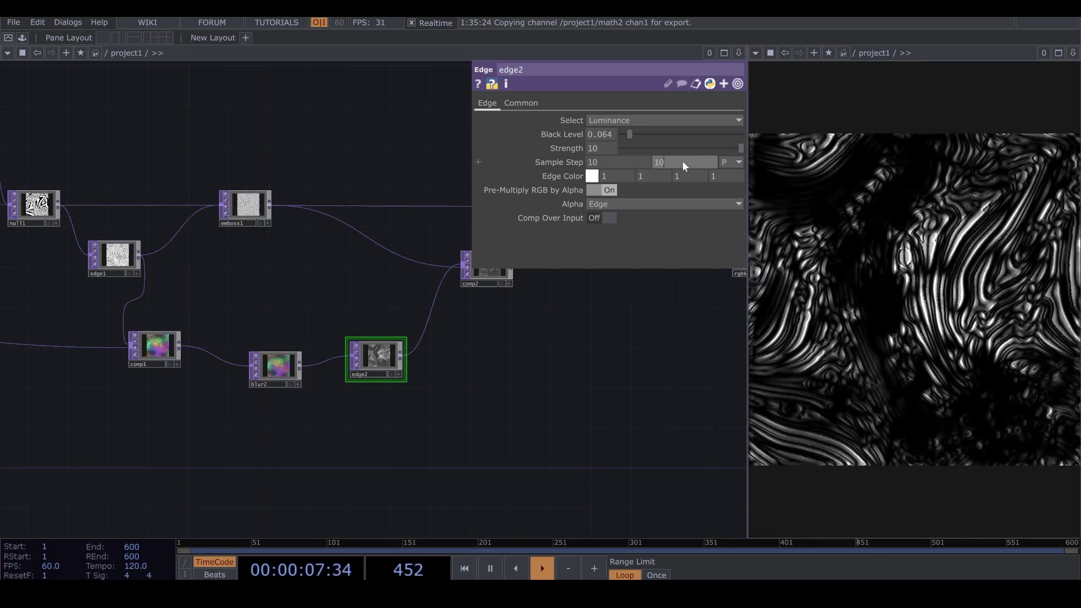
pyautogui.click(738, 83)
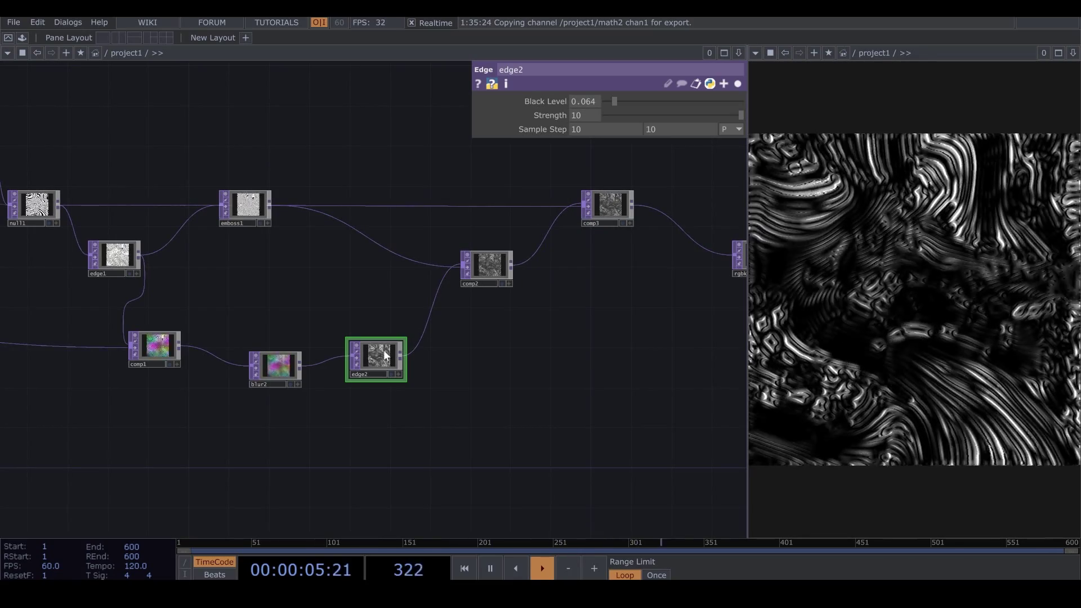
# Move blur2 and edge2 below comp1, and insert a Composite TOP between edge2 and comp2 with comp1 as its second input.
pyautogui.moveTo(387, 320); pyautogui.dragTo(270, 417, button='right')
pyautogui.moveTo(284, 376); pyautogui.dragTo(273, 444)
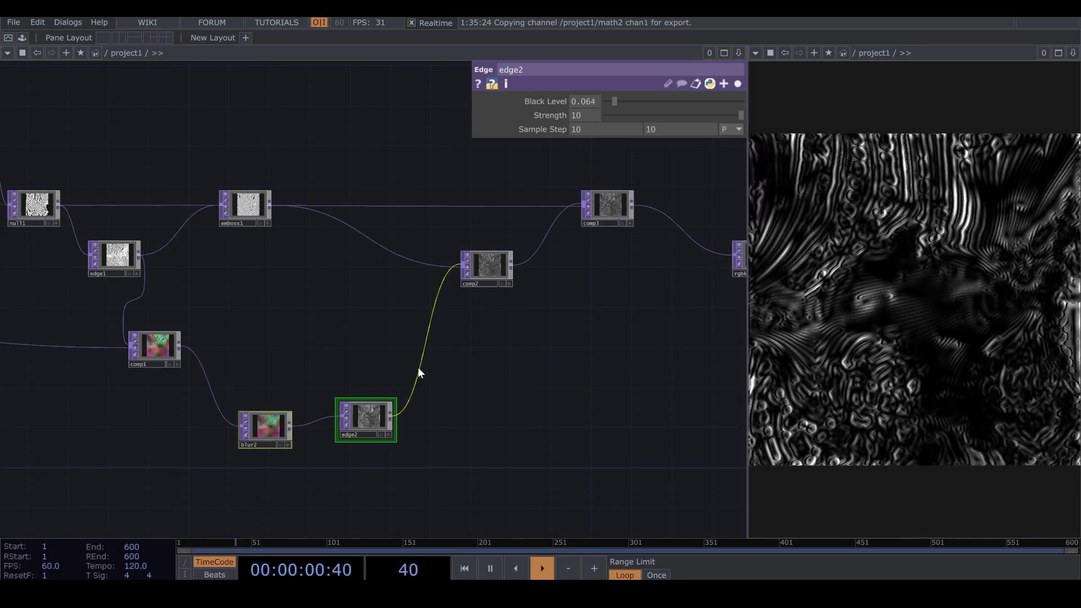
pyautogui.rightClick(427, 349)
pyautogui.click(437, 349)
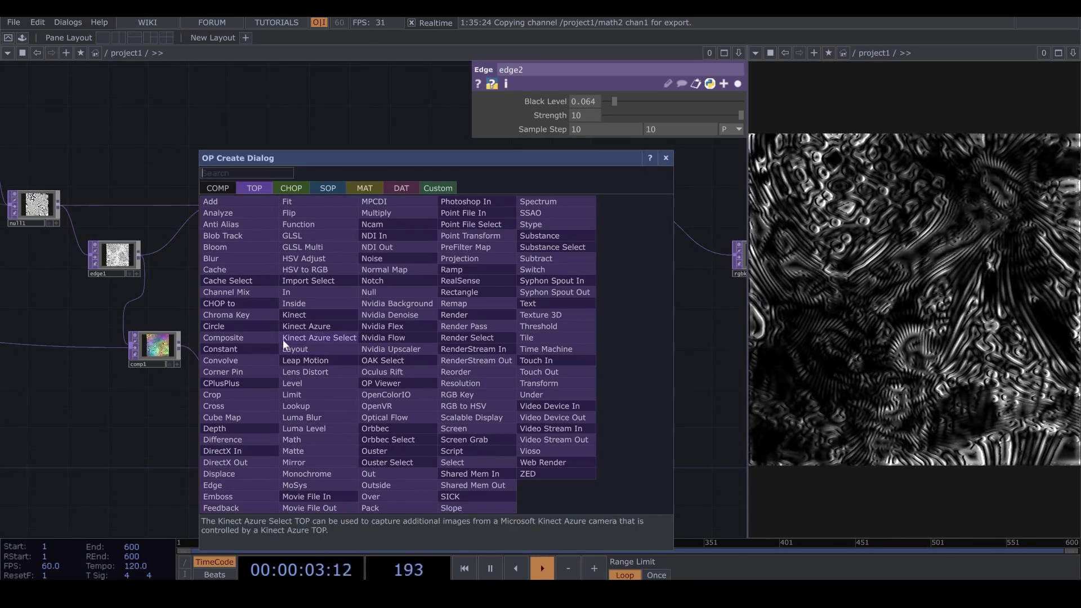
pyautogui.click(274, 336)
pyautogui.click(442, 327)
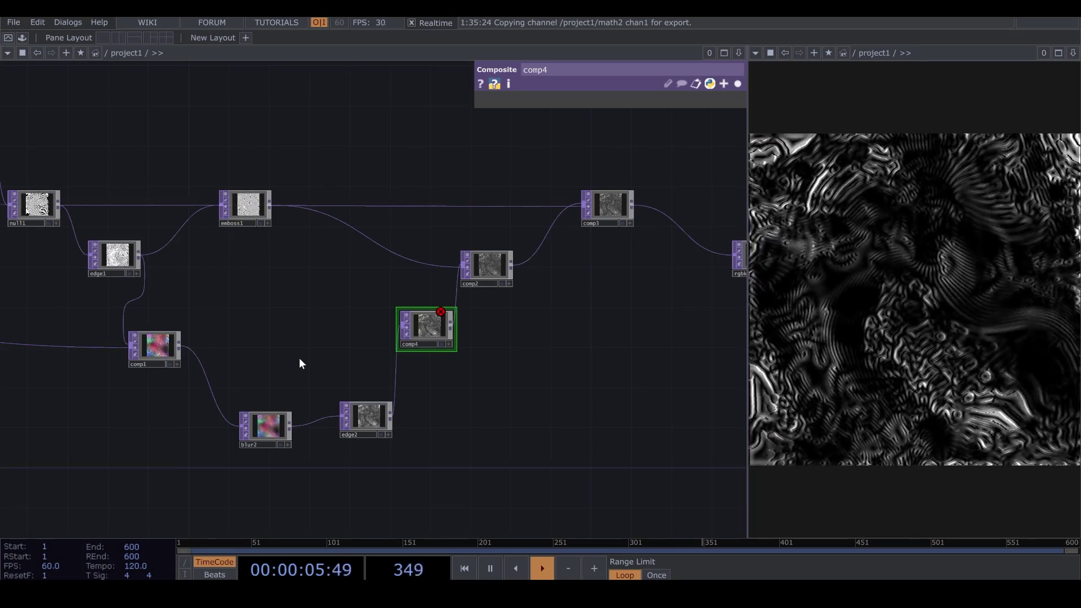
pyautogui.moveTo(180, 348); pyautogui.dragTo(395, 335)
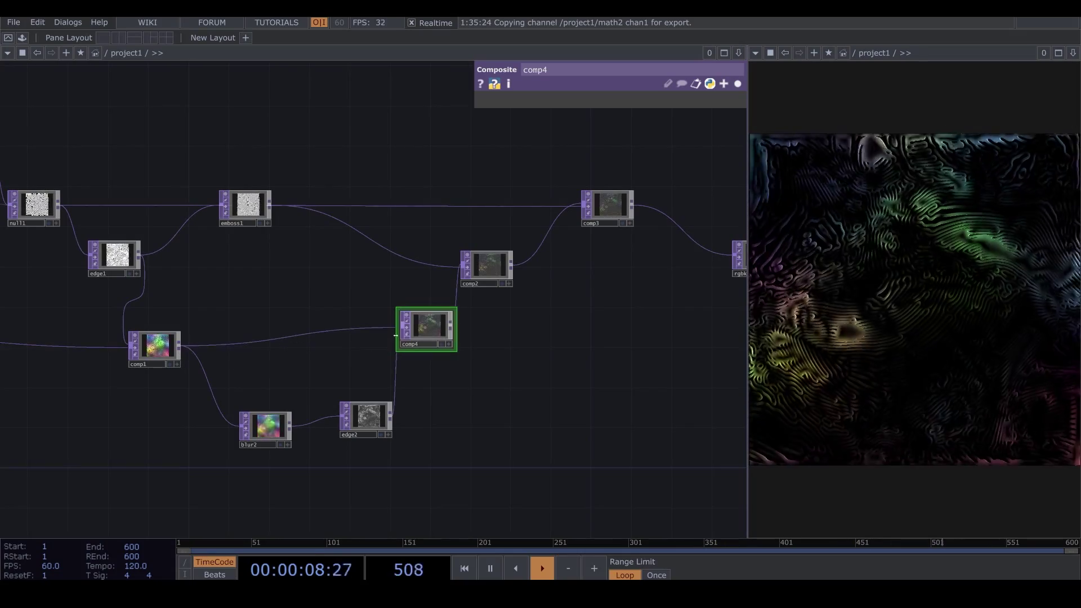
# Set comp4's compositing operation to Difference, and show only its non-default parameters.
pyautogui.click(738, 84)
pyautogui.click(630, 175)
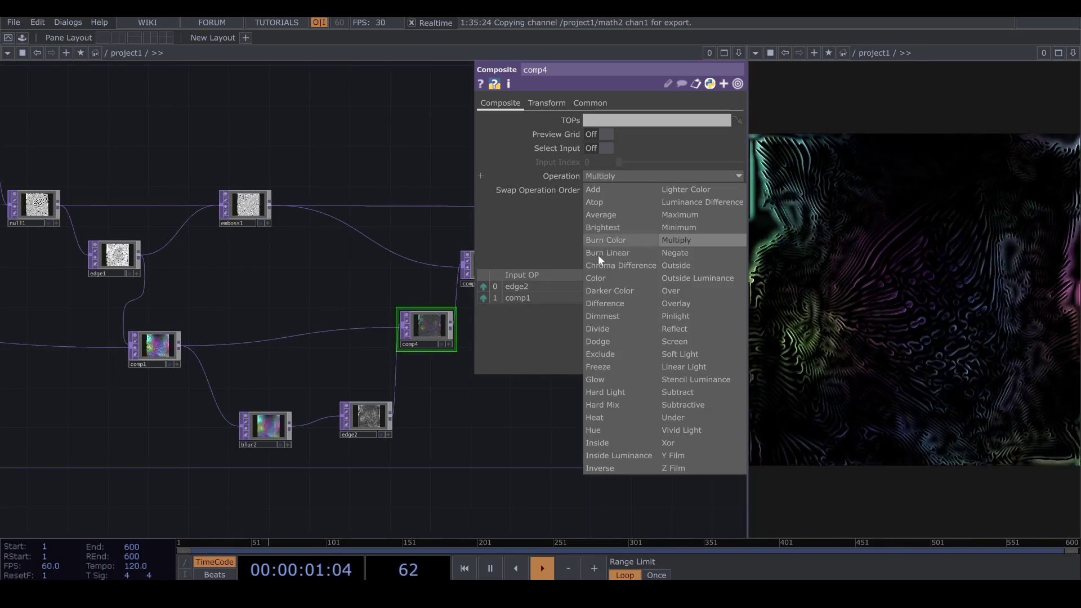
pyautogui.click(603, 303)
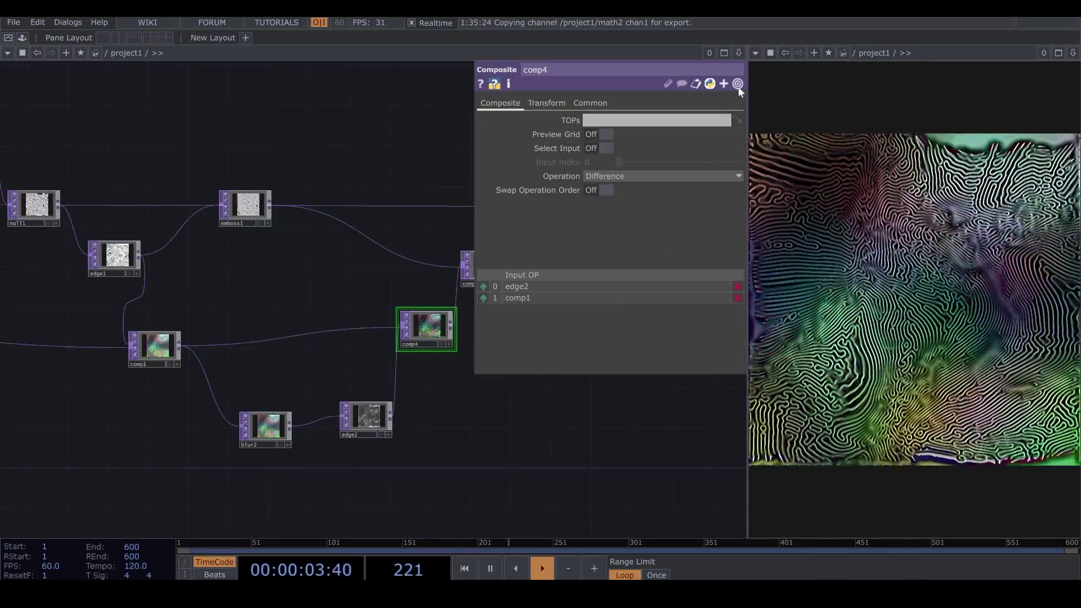
pyautogui.click(738, 84)
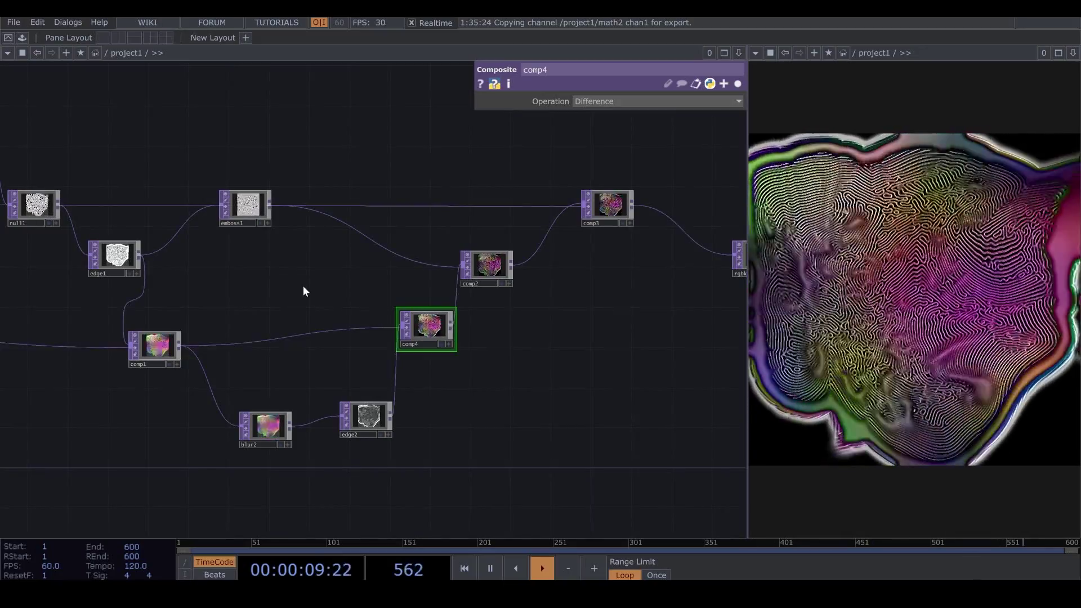
# Raise the upper To Range value of the math1 CHOP to 1.05.
pyautogui.scroll(-3, 302, 286)
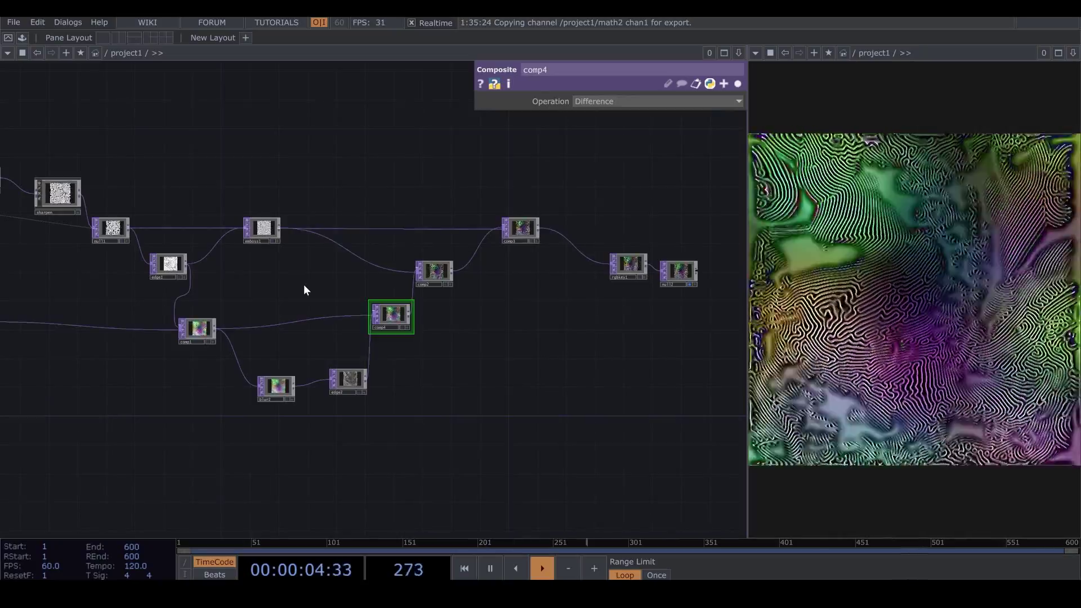
pyautogui.scroll(-3, 307, 283)
pyautogui.moveTo(105, 312); pyautogui.dragTo(310, 345)
pyautogui.scroll(6, 266, 209)
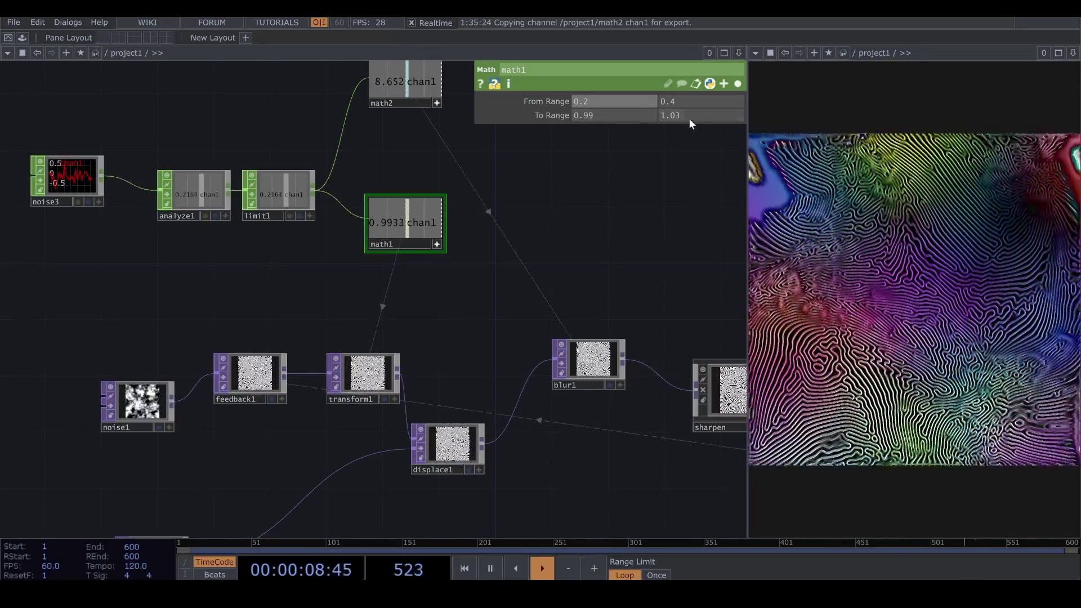
pyautogui.moveTo(675, 117); pyautogui.dragTo(682, 117)
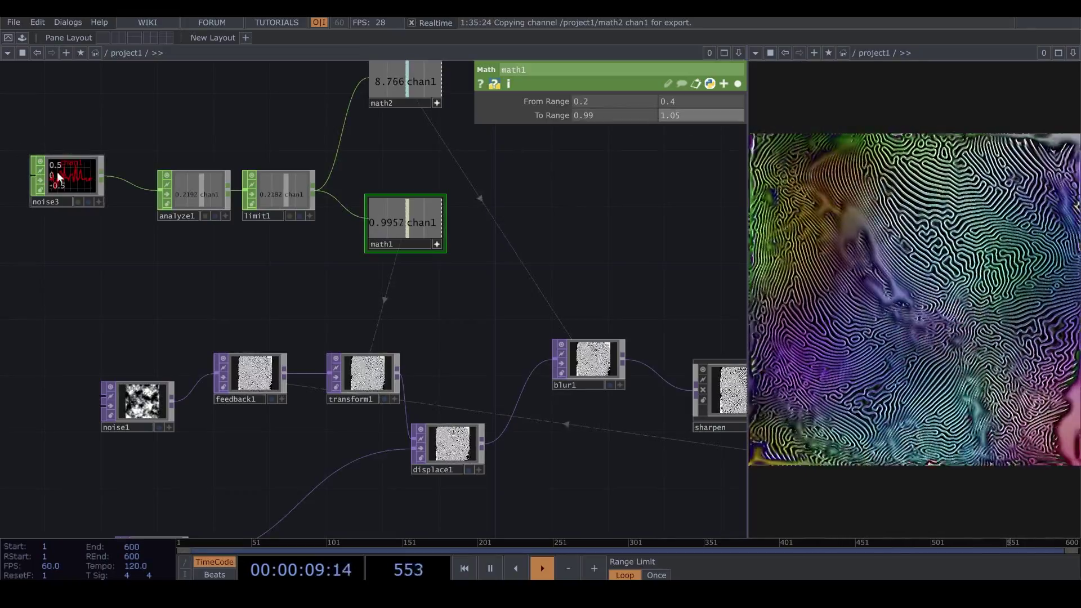
# Multiply the Z translate expression of the noise3 CHOP by 3, as absTime.seconds *3.
pyautogui.click(57, 171)
pyautogui.click(659, 145)
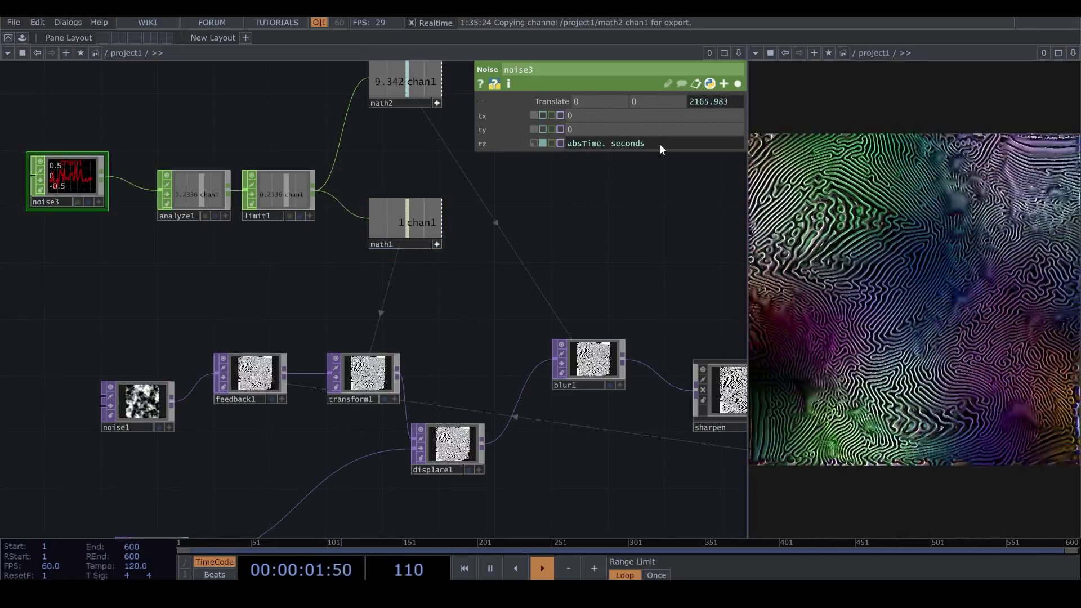
pyautogui.write('*3')
pyautogui.press('Return')
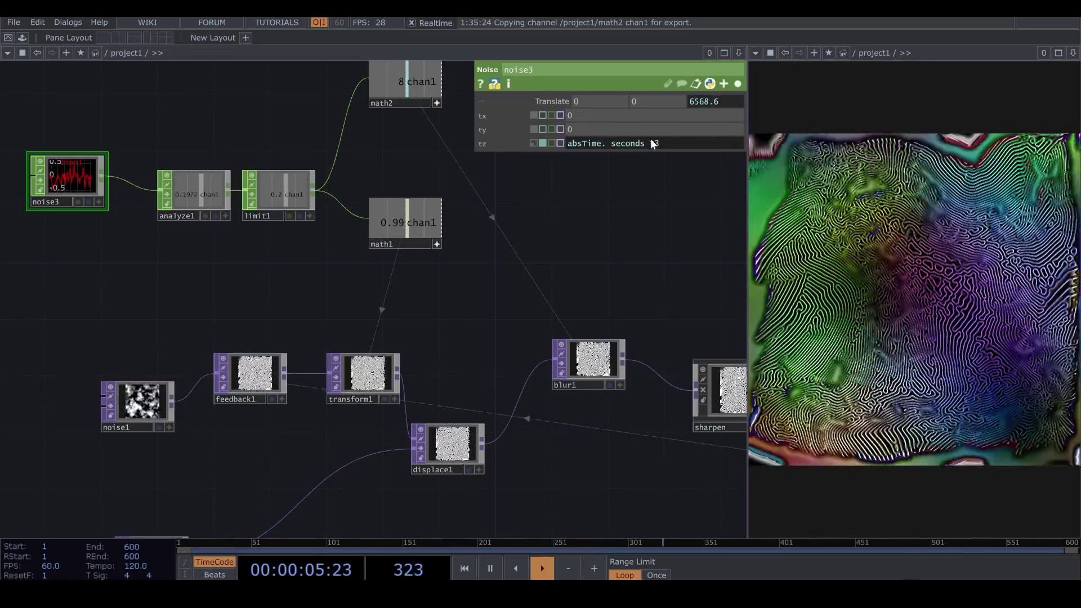
# Try multipliers of 5 and 4 in noise3's Z translate expression.
pyautogui.moveTo(651, 142); pyautogui.dragTo(670, 144)
pyautogui.write('*')
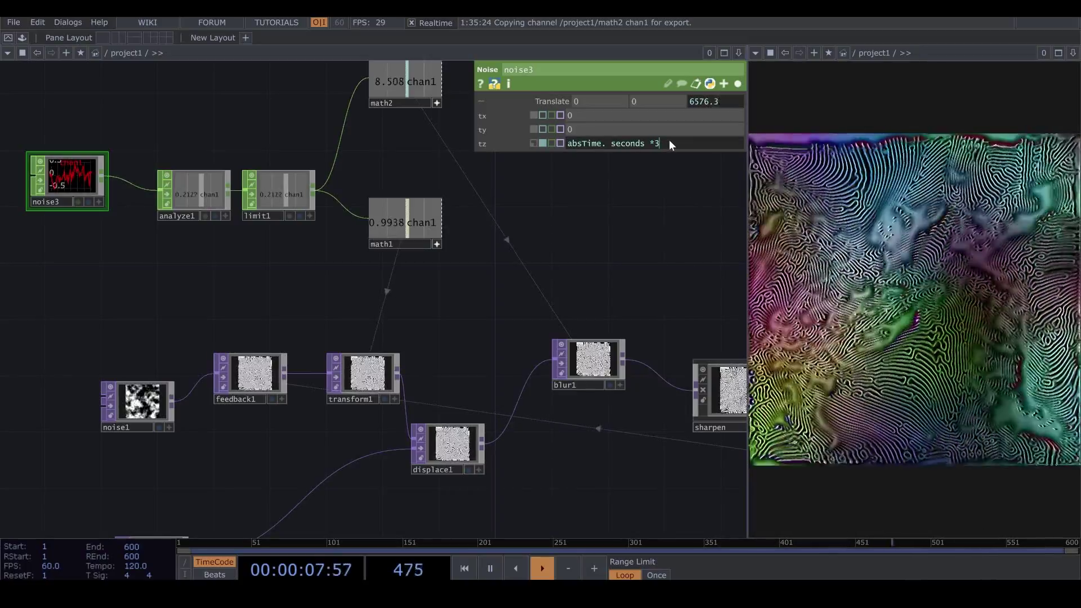
pyautogui.write('5')
pyautogui.press('Return')
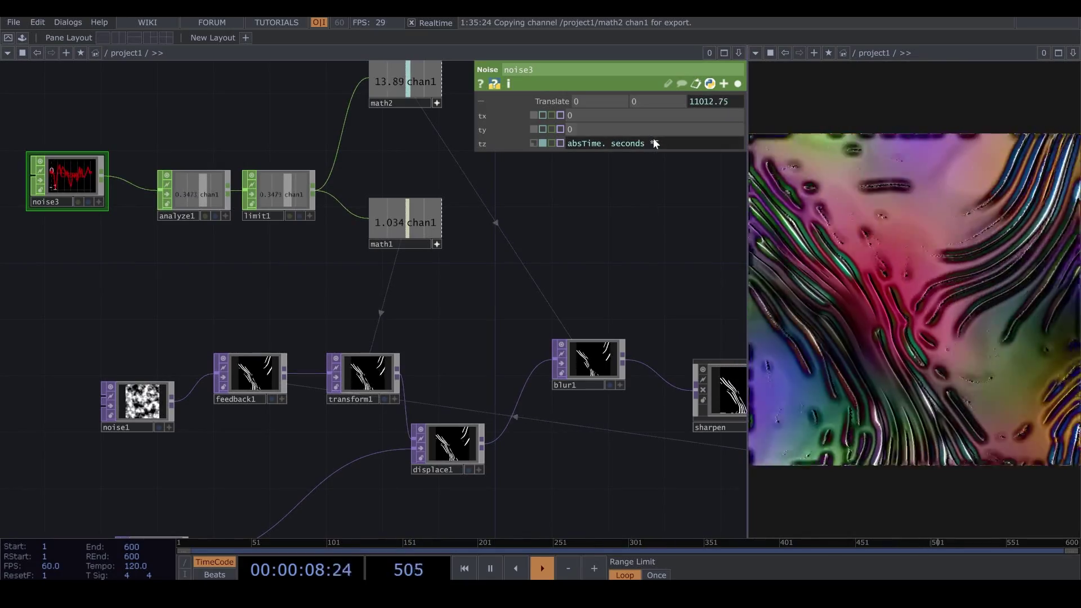
pyautogui.moveTo(654, 141); pyautogui.dragTo(667, 145)
pyautogui.write('4')
pyautogui.press('Return')
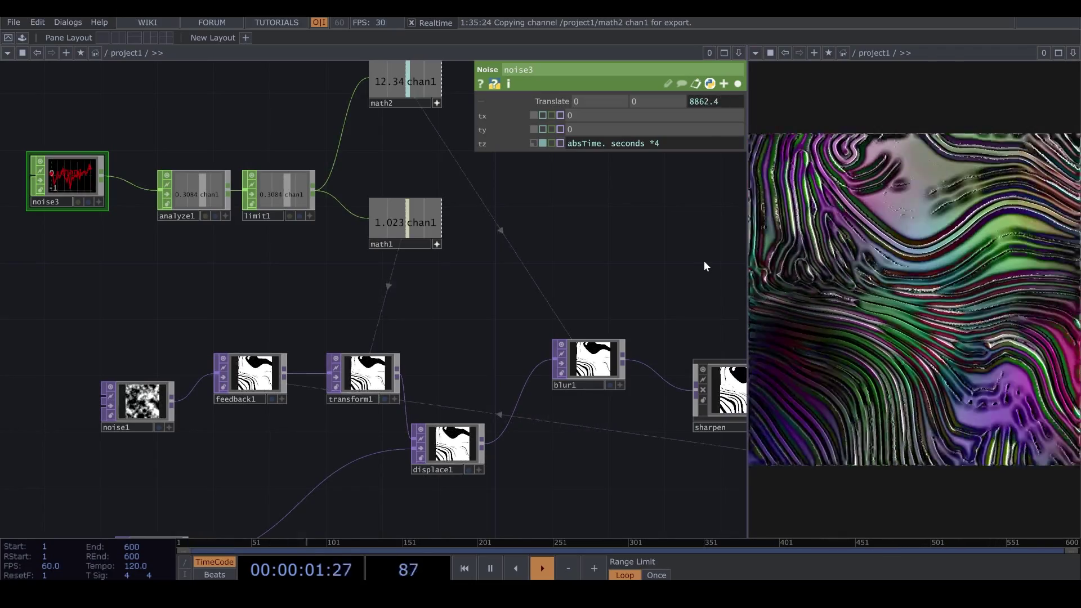
# Set noise3's Z translate expression to absTime.seconds *35.
pyautogui.moveTo(654, 142); pyautogui.dragTo(680, 143)
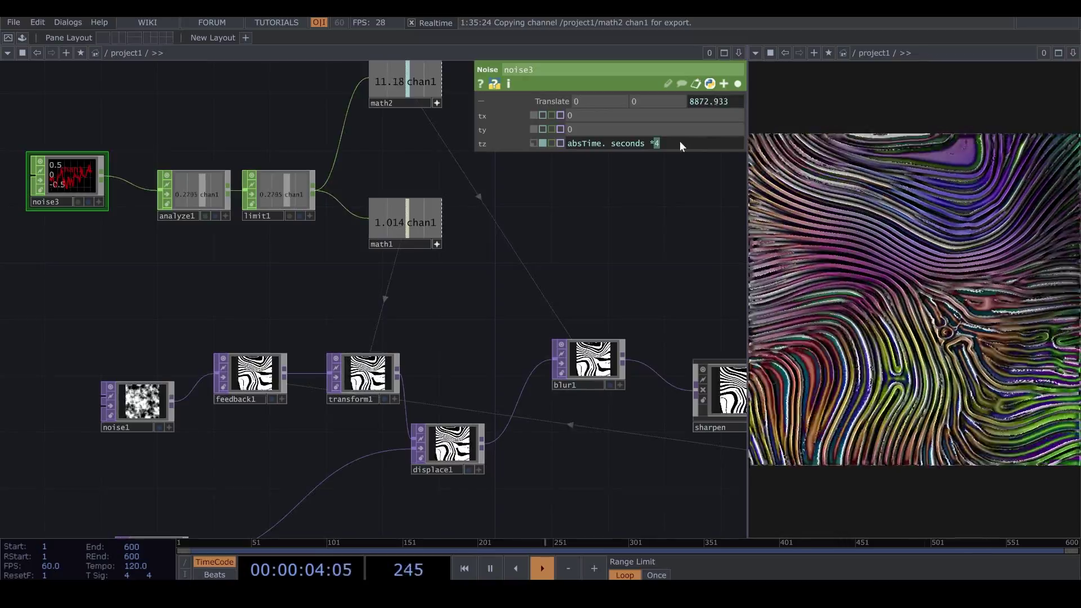
pyautogui.write('35')
pyautogui.press('Return')
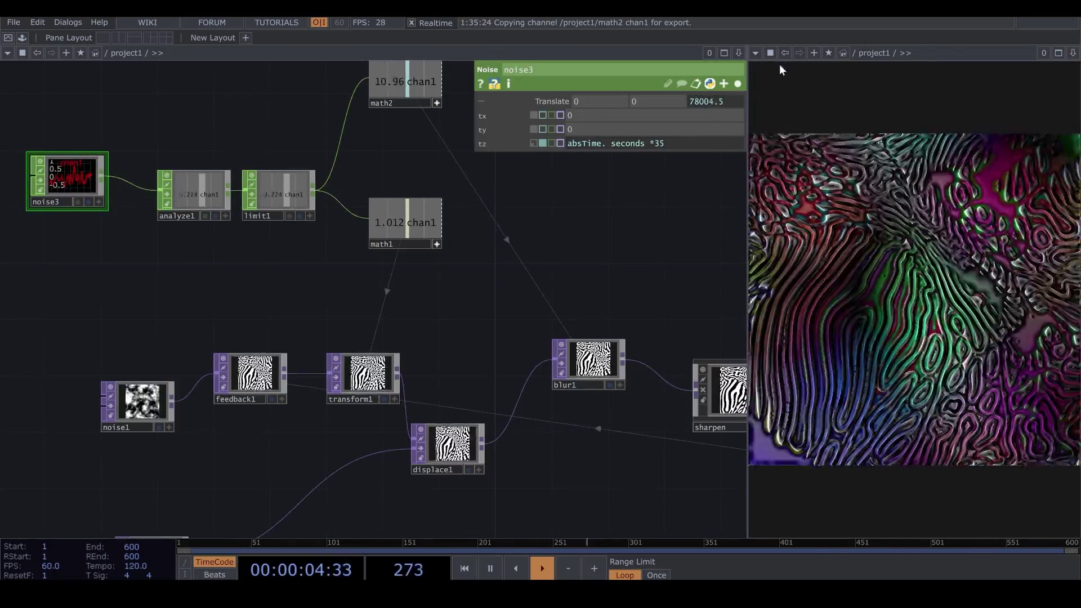
# Show all parameters of the noise3 CHOP and raise its Period to 5.54 seconds.
pyautogui.click(738, 83)
pyautogui.click(491, 103)
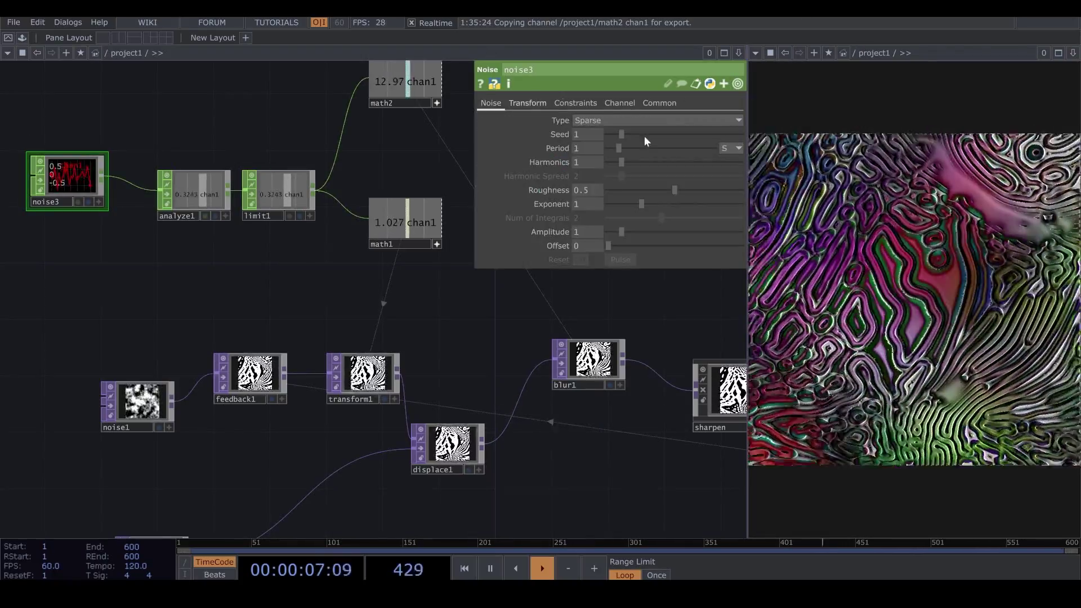
pyautogui.moveTo(647, 147); pyautogui.dragTo(668, 147)
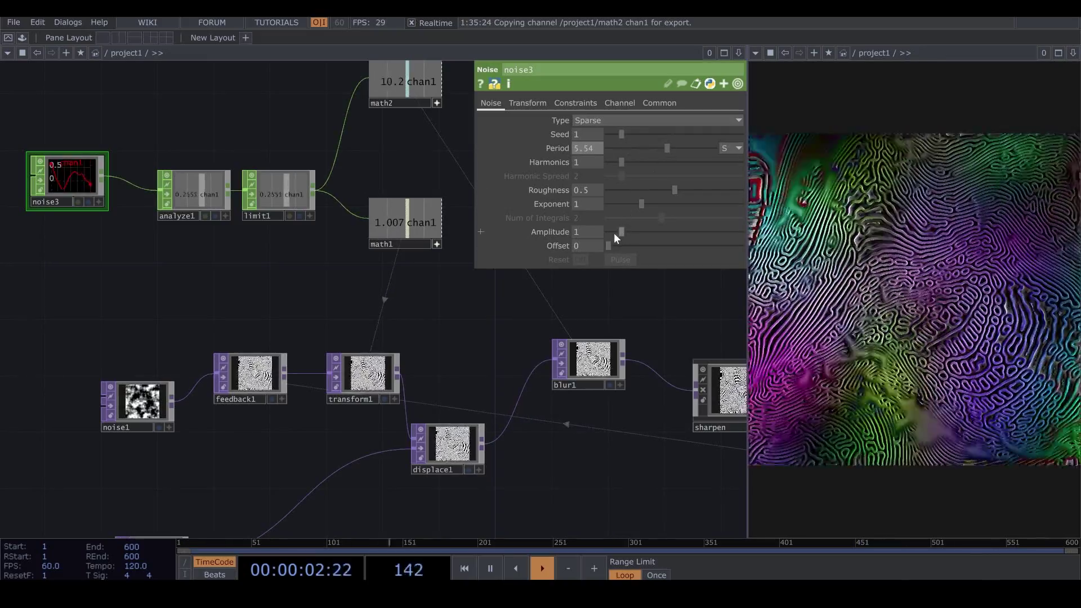
# Try an Amplitude of 0.67 and a Roughness of 0.248 on noise3, undoing each change.
pyautogui.moveTo(617, 232); pyautogui.dragTo(642, 233)
pyautogui.hotkey('ctrl', 'z')
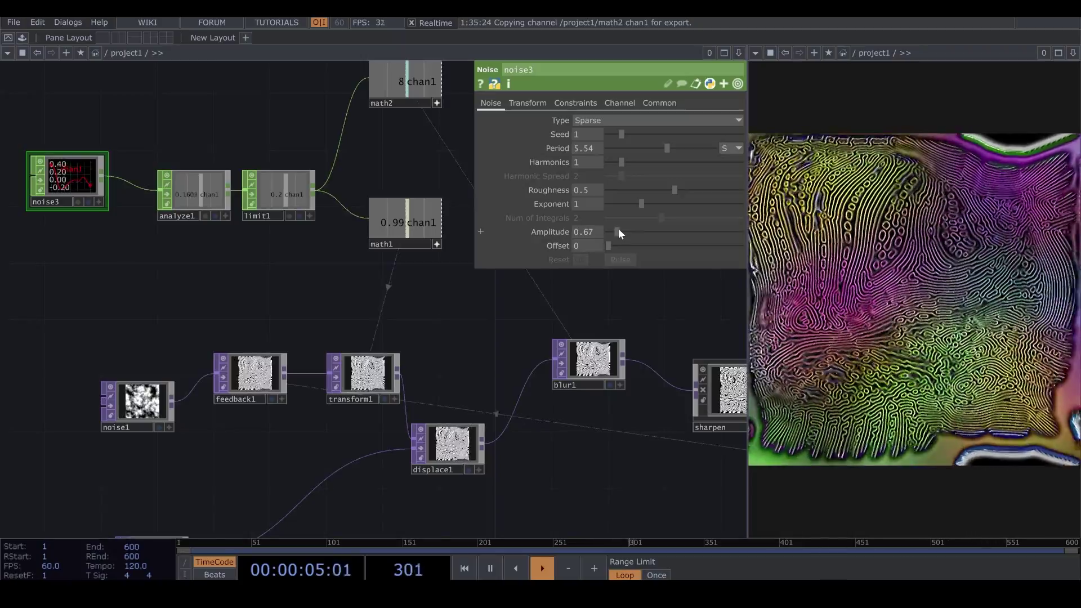
pyautogui.moveTo(613, 188); pyautogui.dragTo(641, 192)
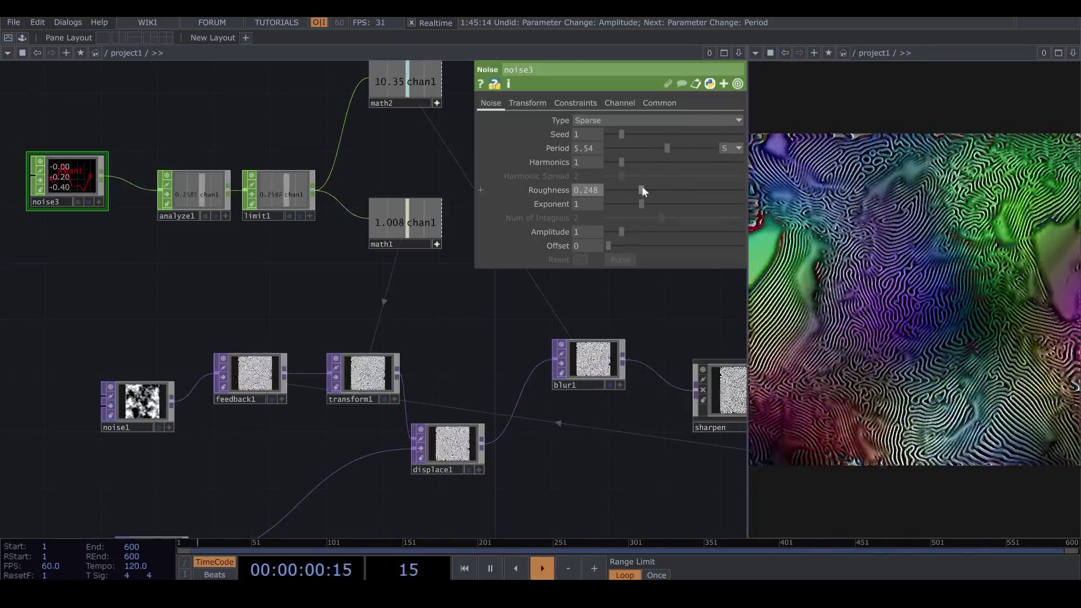
pyautogui.hotkey('ctrl', 'z')
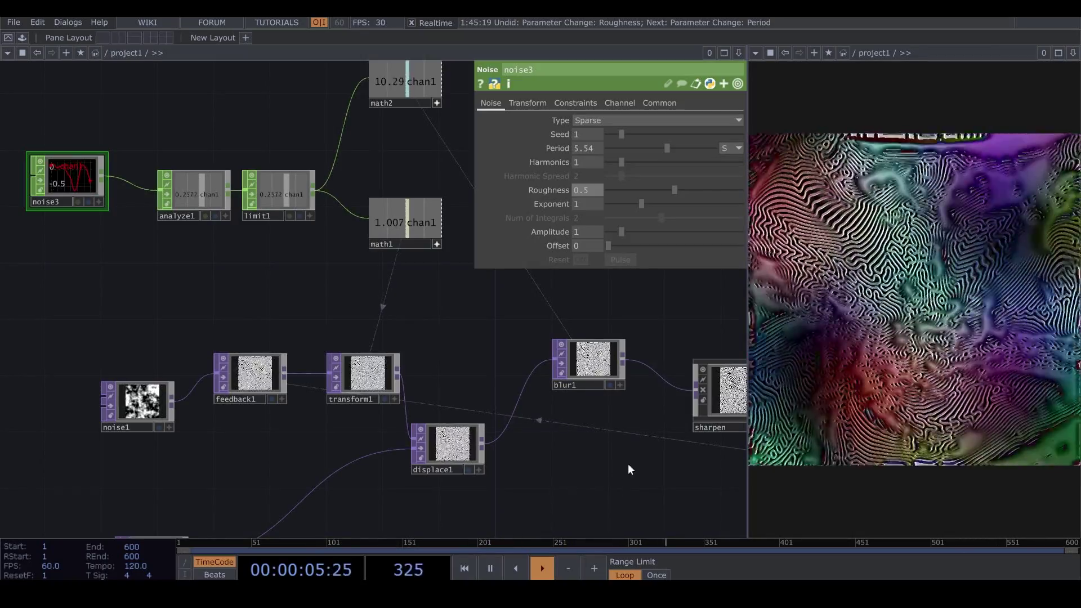
# Set the Z translate expression of noise3 to absTime.seconds *3.
pyautogui.click(540, 103)
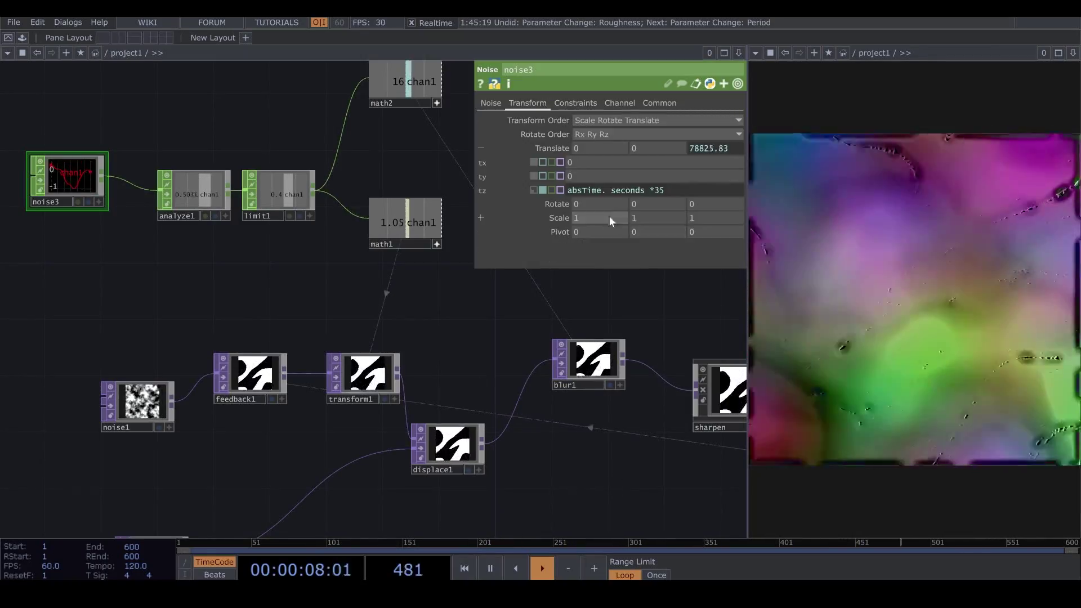
pyautogui.moveTo(655, 190); pyautogui.dragTo(680, 190)
pyautogui.write('3')
pyautogui.press('Return')
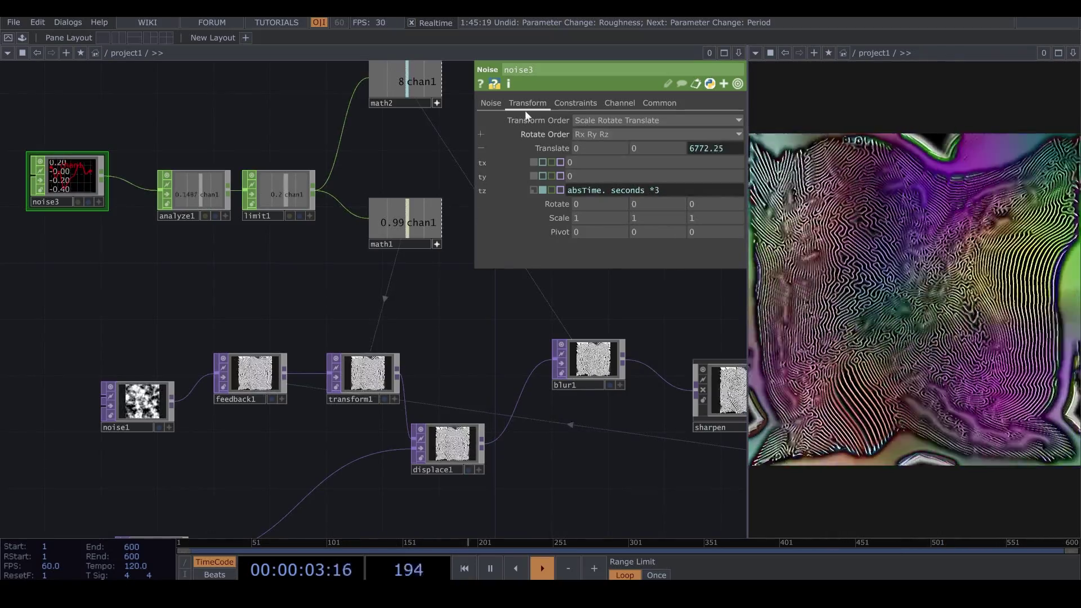
# Try Periods of 3.69 and 2.74 on noise3, set the Period to 2 seconds, and show only its non-default parameters.
pyautogui.click(490, 103)
pyautogui.click(647, 148)
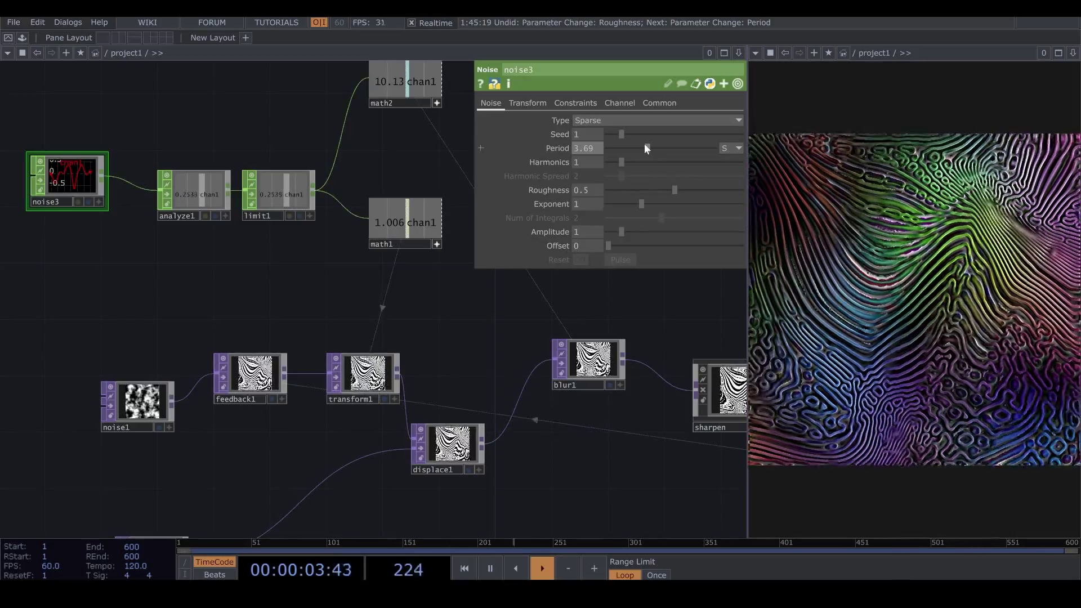
pyautogui.moveTo(642, 145); pyautogui.dragTo(638, 146)
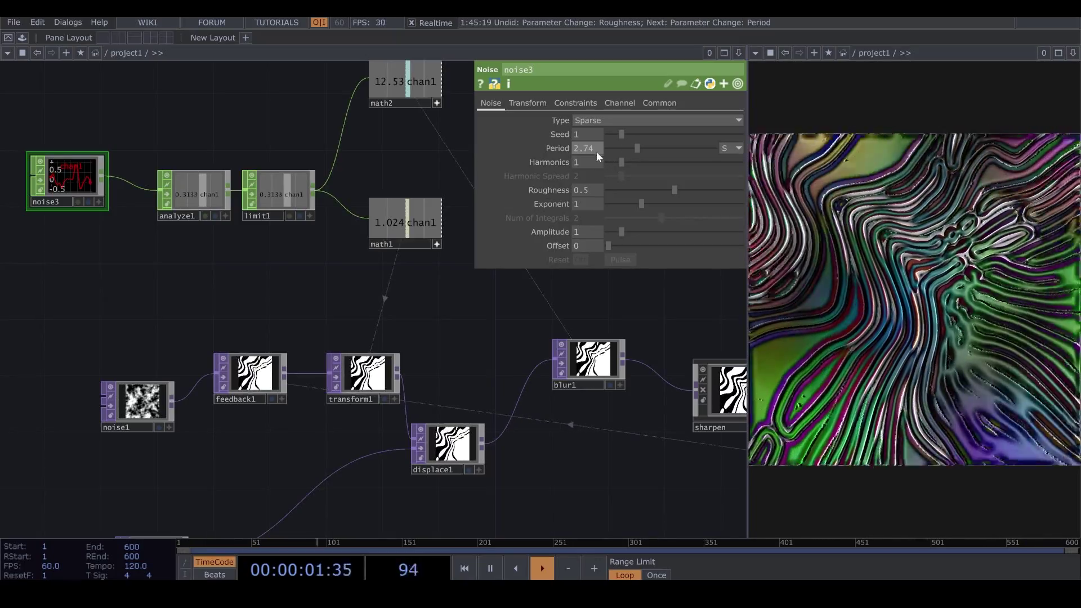
pyautogui.click(586, 148)
pyautogui.write('2')
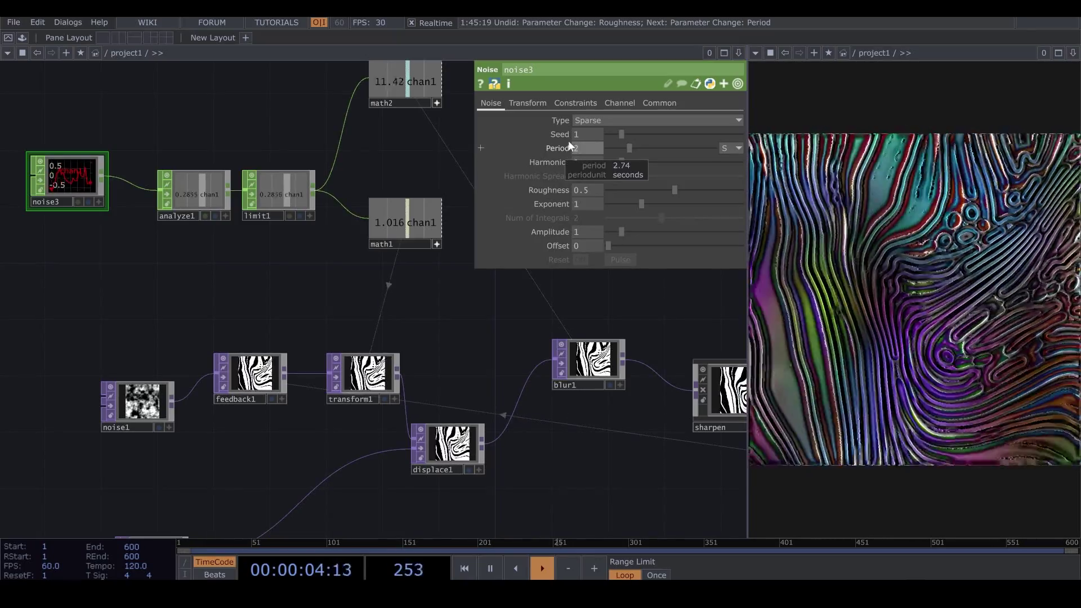
pyautogui.press('Return')
pyautogui.click(737, 84)
# Change the Edge Color of the edge2 TOP to cyan with a red value of 0.269, and resume timeline playback.
pyautogui.scroll(-8, 566, 331)
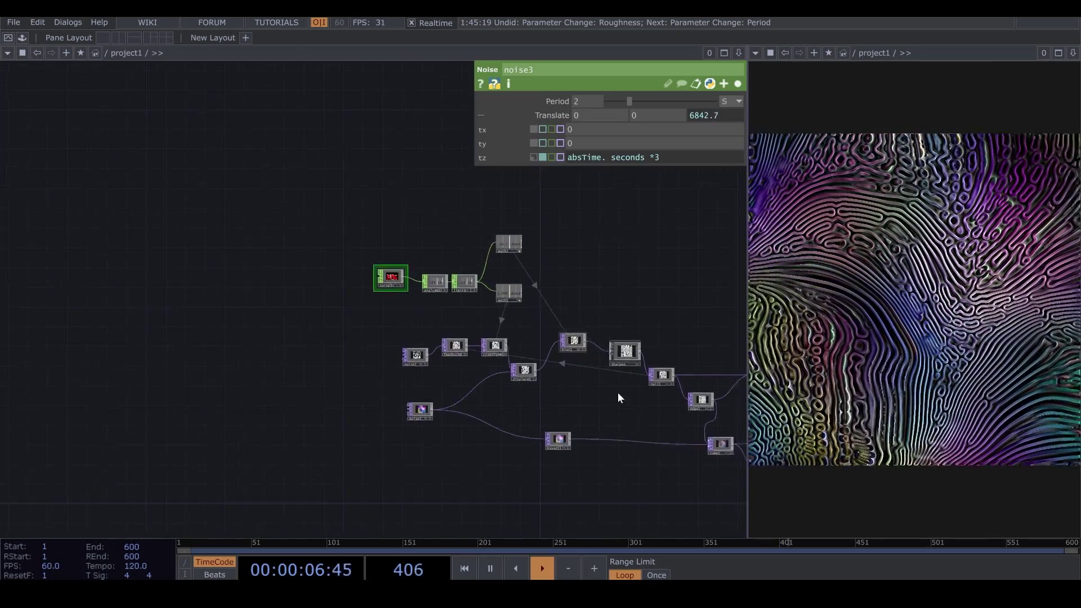
pyautogui.moveTo(666, 308); pyautogui.dragTo(584, 295)
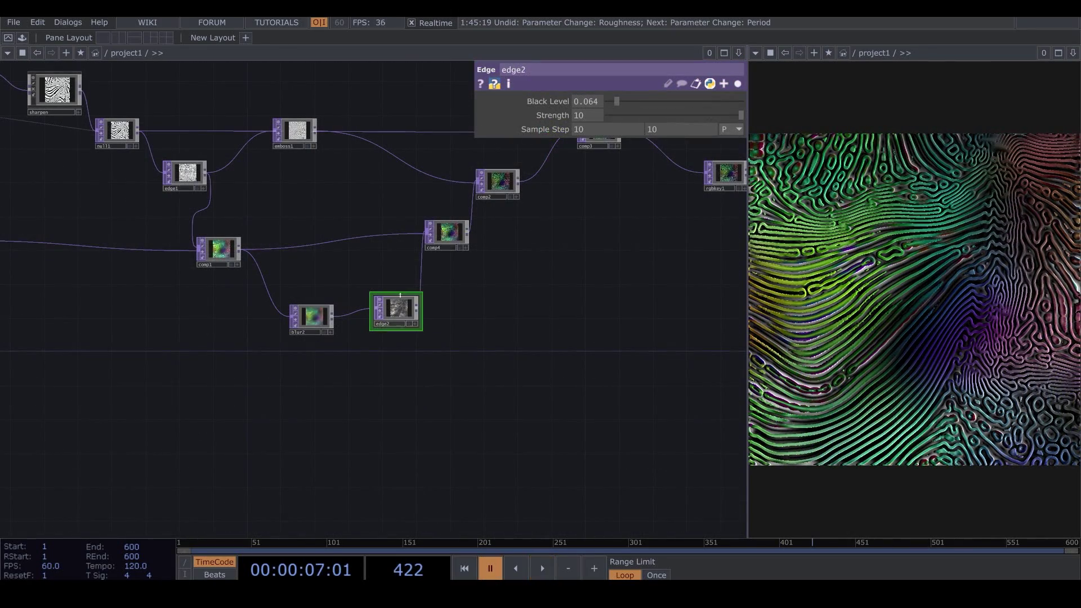
pyautogui.click(737, 84)
pyautogui.click(589, 177)
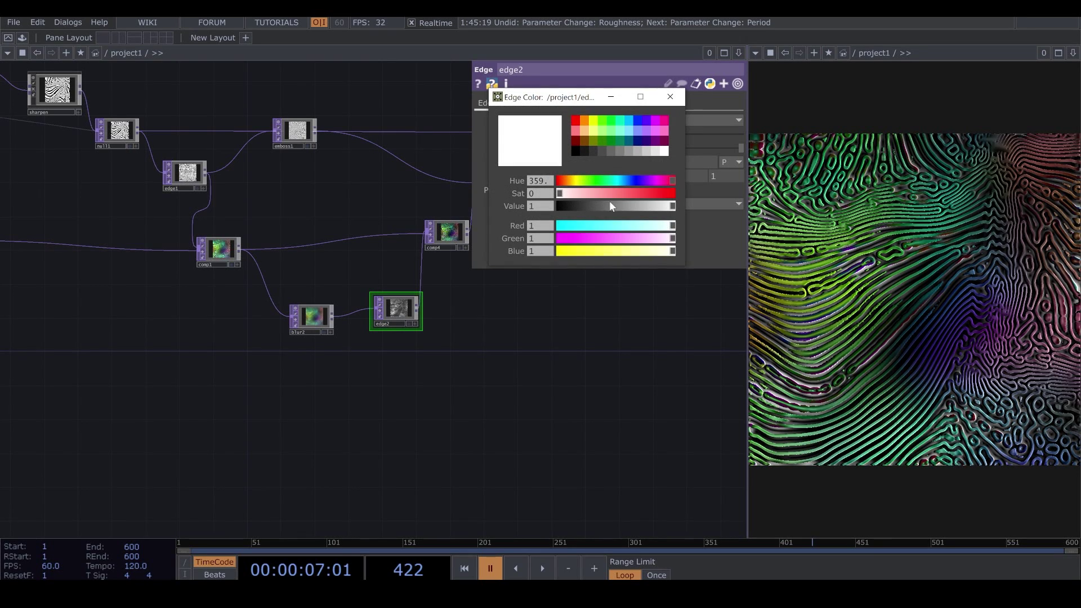
pyautogui.click(629, 228)
pyautogui.click(622, 226)
pyautogui.click(637, 194)
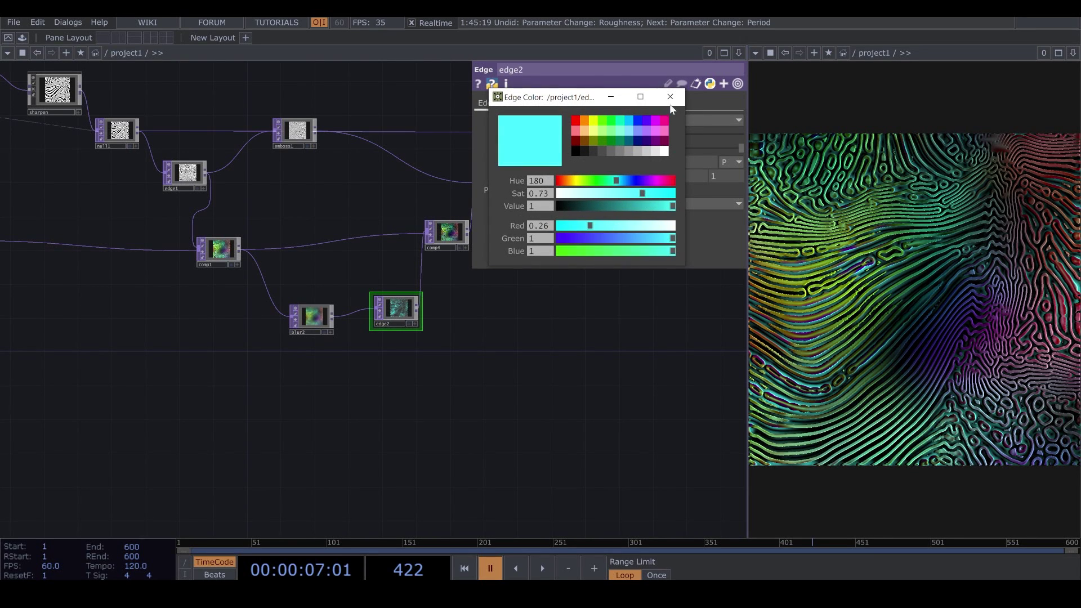
pyautogui.click(670, 97)
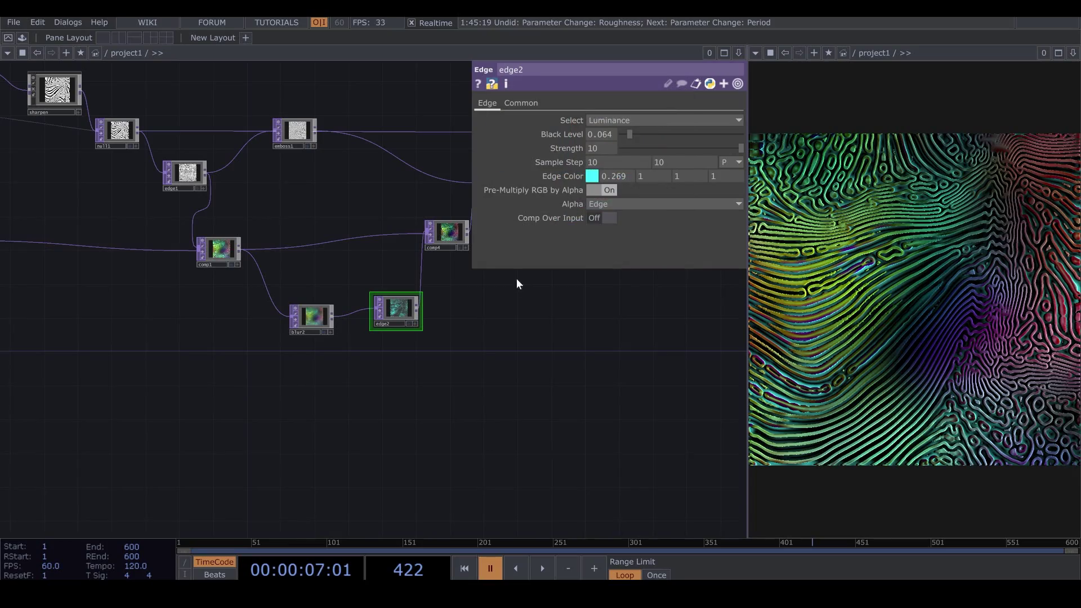
pyautogui.click(545, 569)
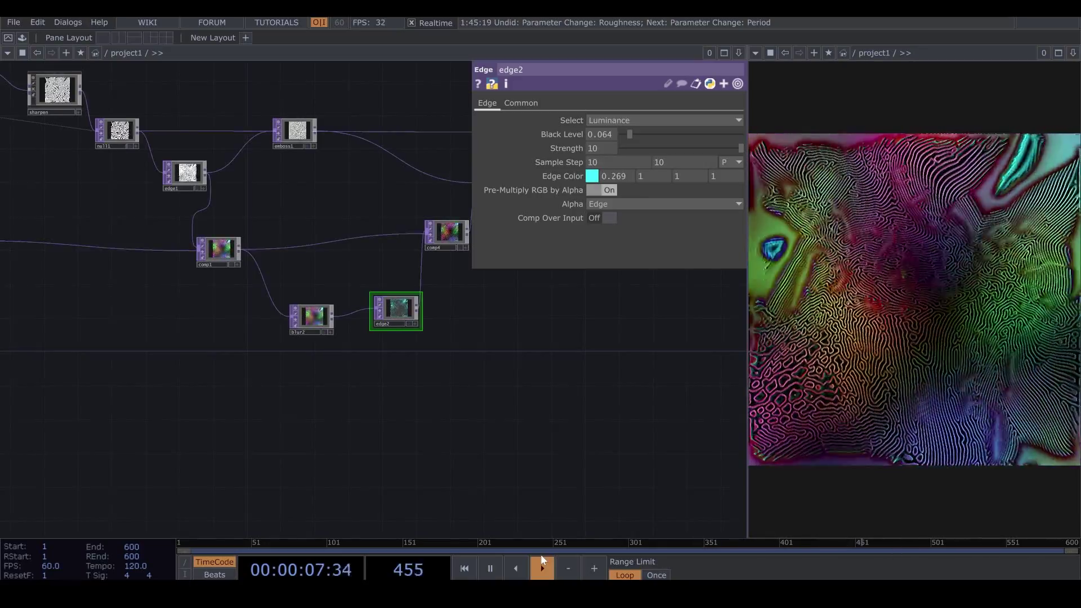
# Open the output of the null2 TOP in a separate viewer window.
pyautogui.moveTo(343, 356); pyautogui.dragTo(61, 351)
pyautogui.moveTo(322, 261); pyautogui.dragTo(154, 335)
pyautogui.rightClick(335, 252)
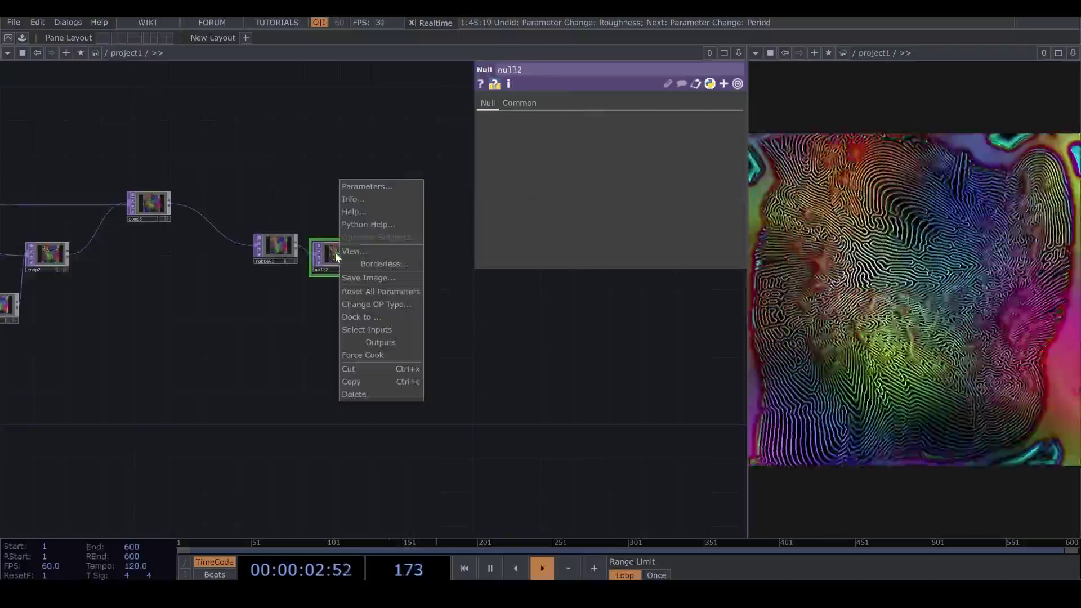
pyautogui.click(356, 250)
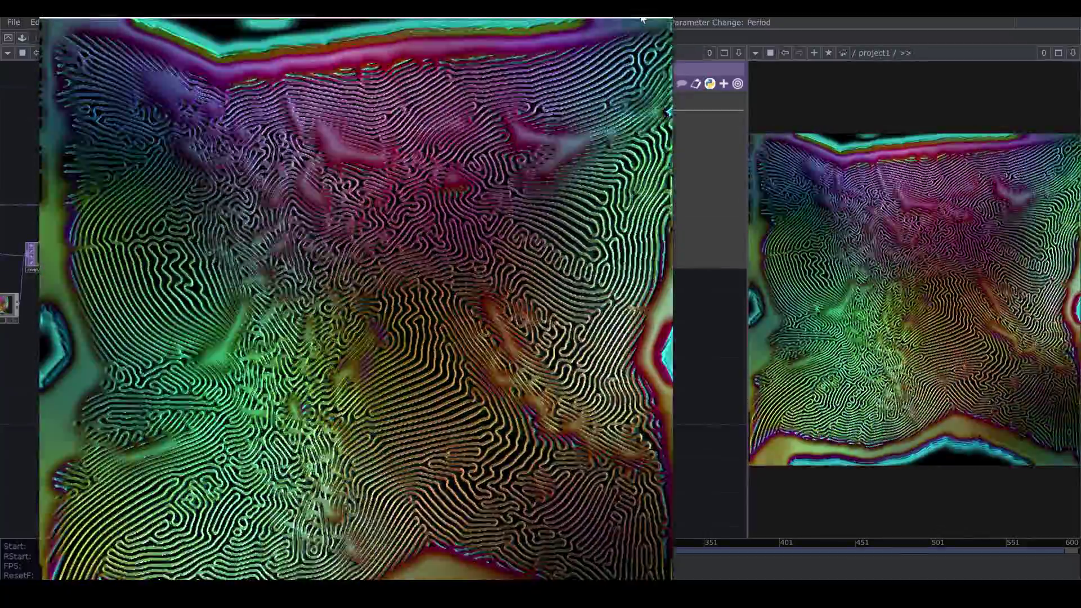